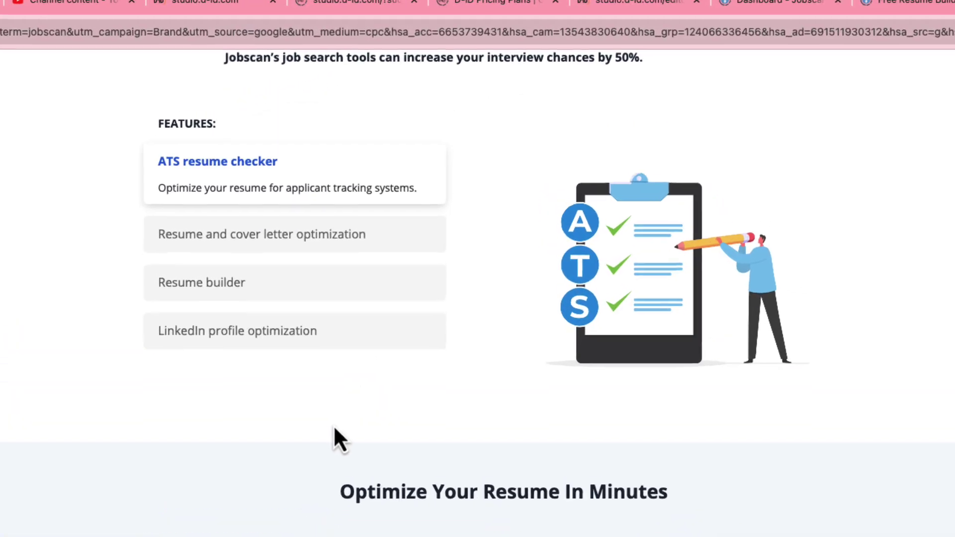
- Examine the Jobscan home page's feature list and the three-stage resume optimization section
scroll(331, 438, down, 5)
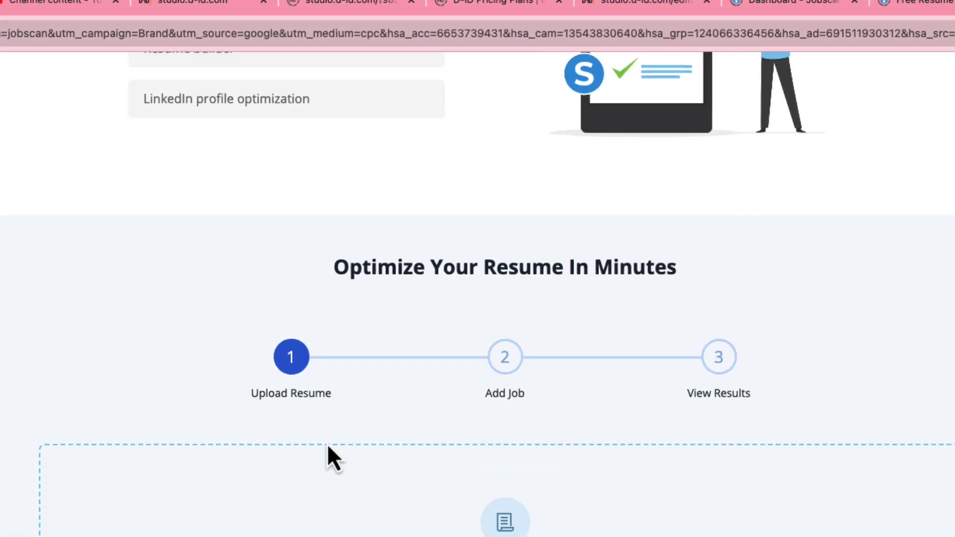
scroll(329, 440, down, 3)
scroll(332, 431, down, 1)
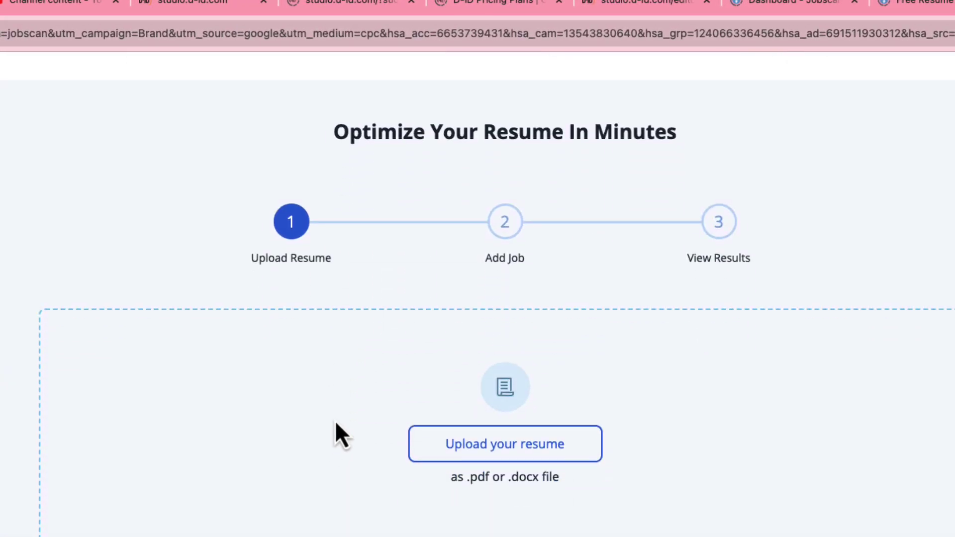
scroll(338, 415, down, 5)
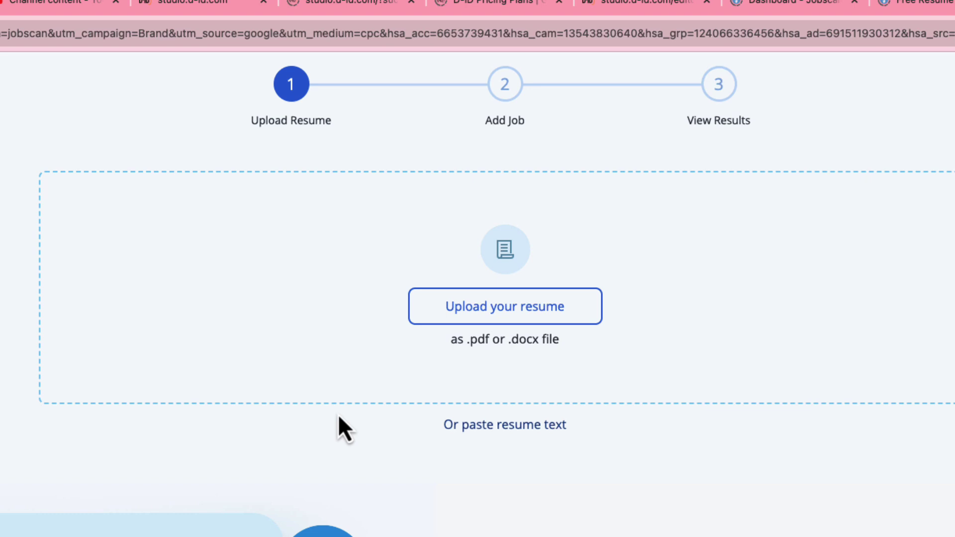
scroll(339, 414, up, 2)
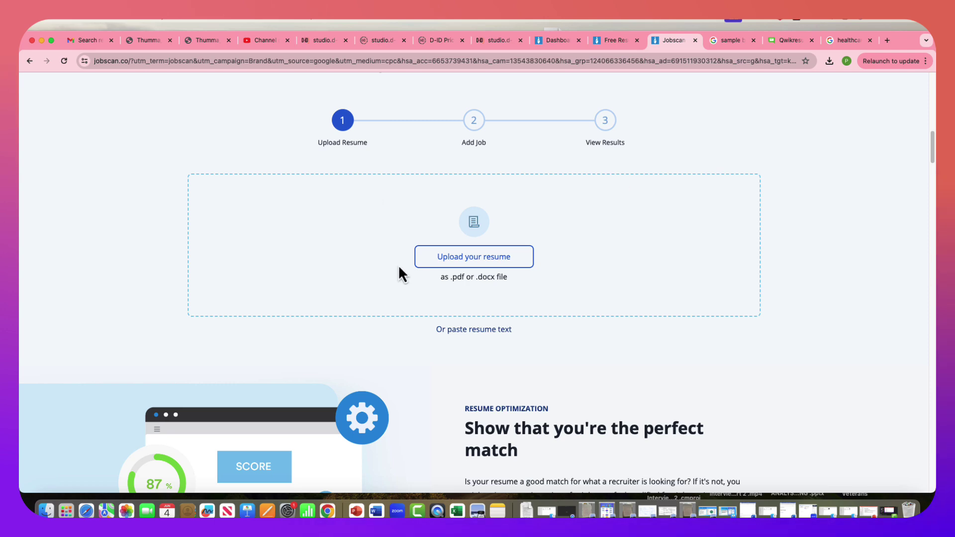
scroll(491, 337, up, 5)
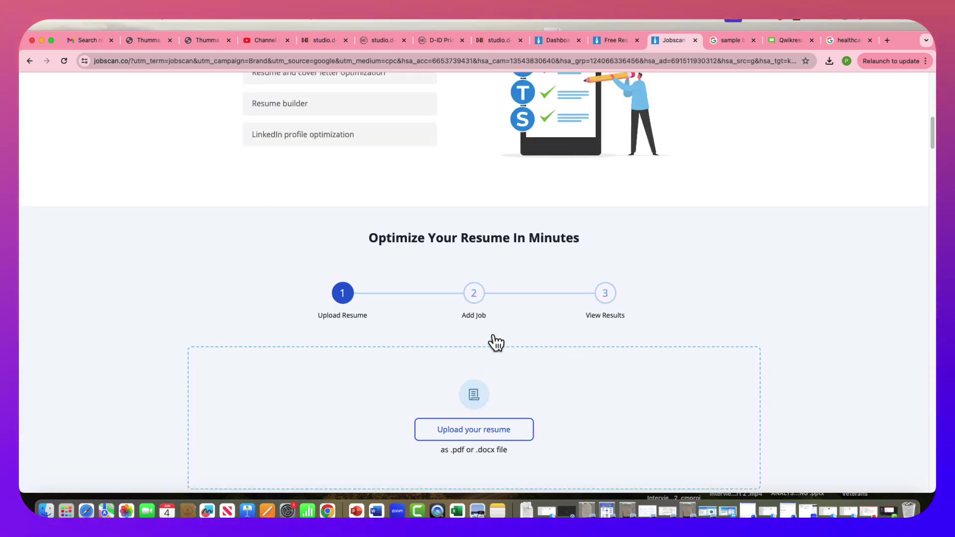
scroll(493, 343, up, 8)
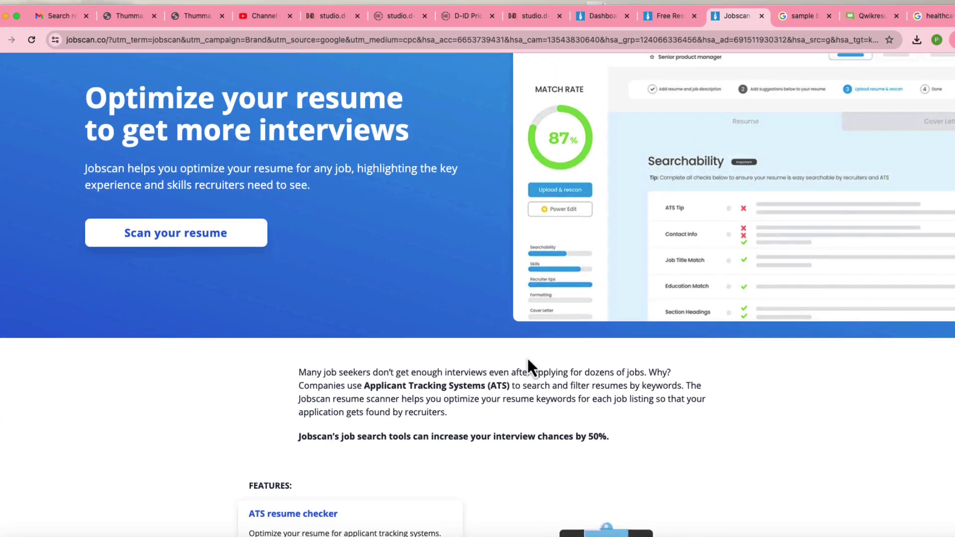
scroll(529, 359, up, 2)
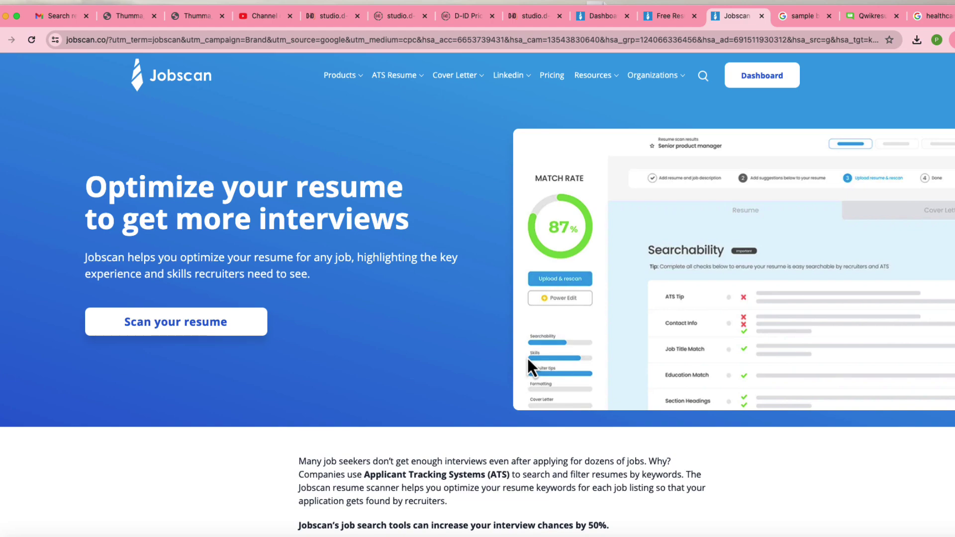
scroll(527, 358, down, 10)
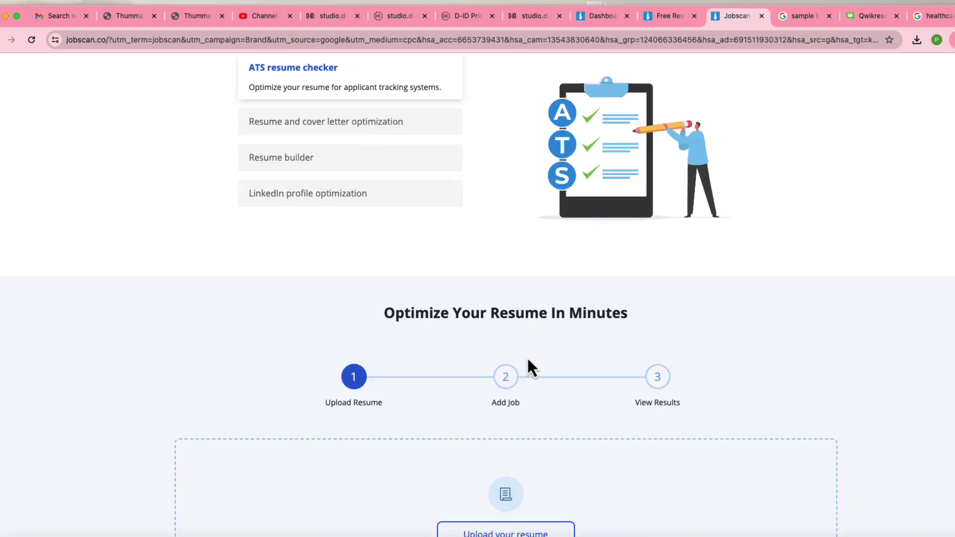
scroll(531, 368, down, 4)
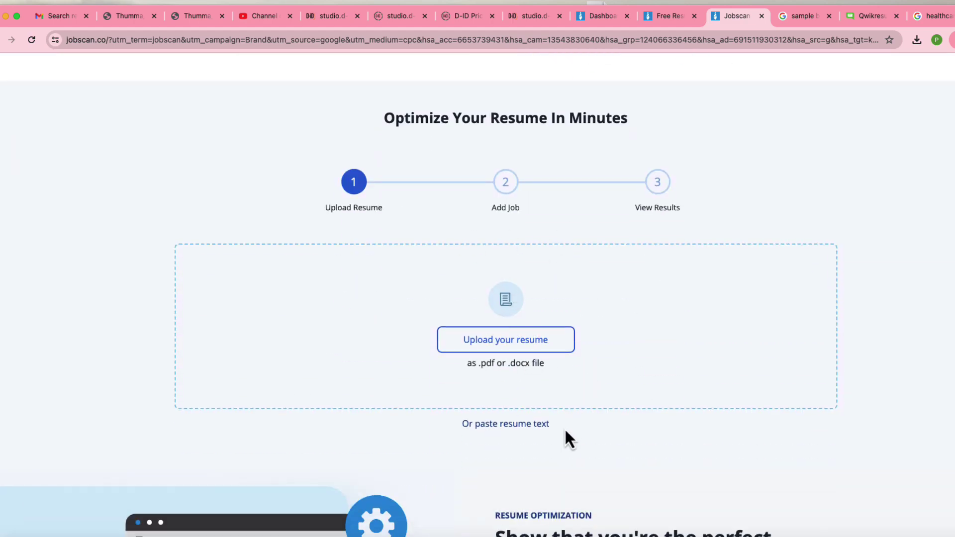
scroll(565, 431, down, 4)
scroll(564, 429, up, 3)
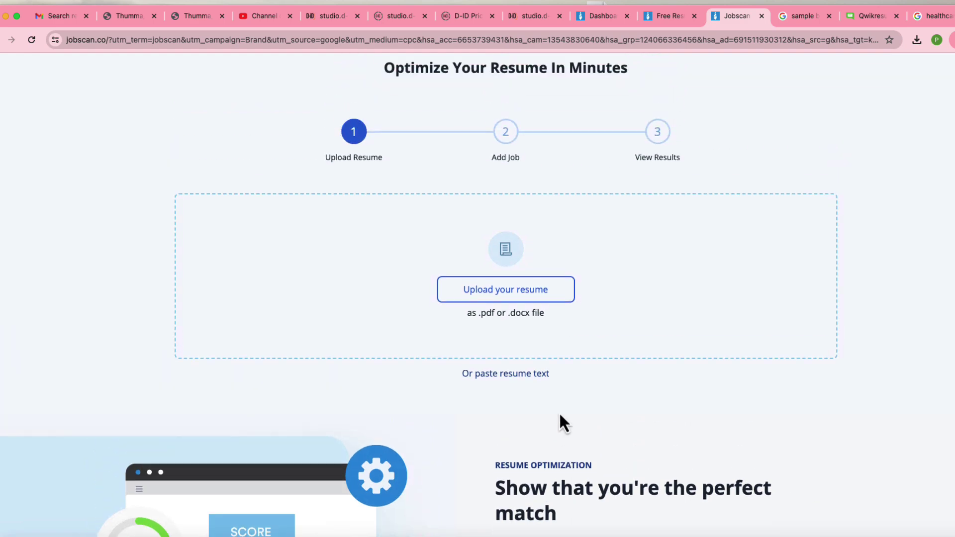
- Upload the sample business analyst resume from the Downloads folder to the resume scanner
click(541, 298)
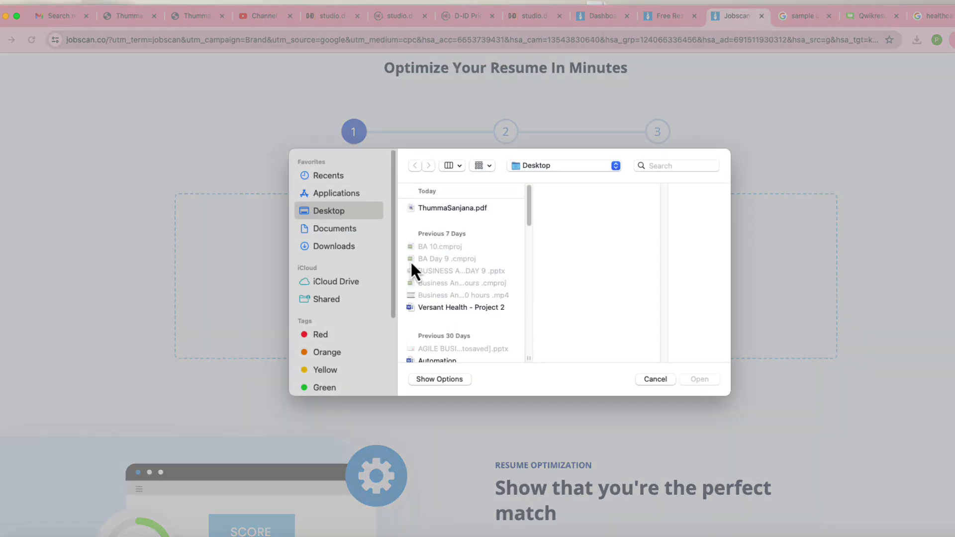
scroll(473, 258, down, 5)
click(342, 230)
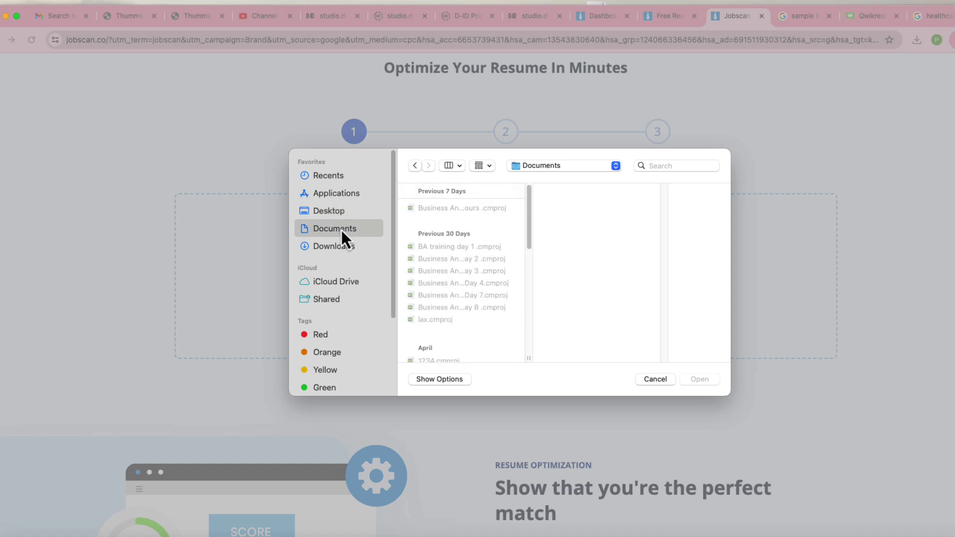
click(354, 247)
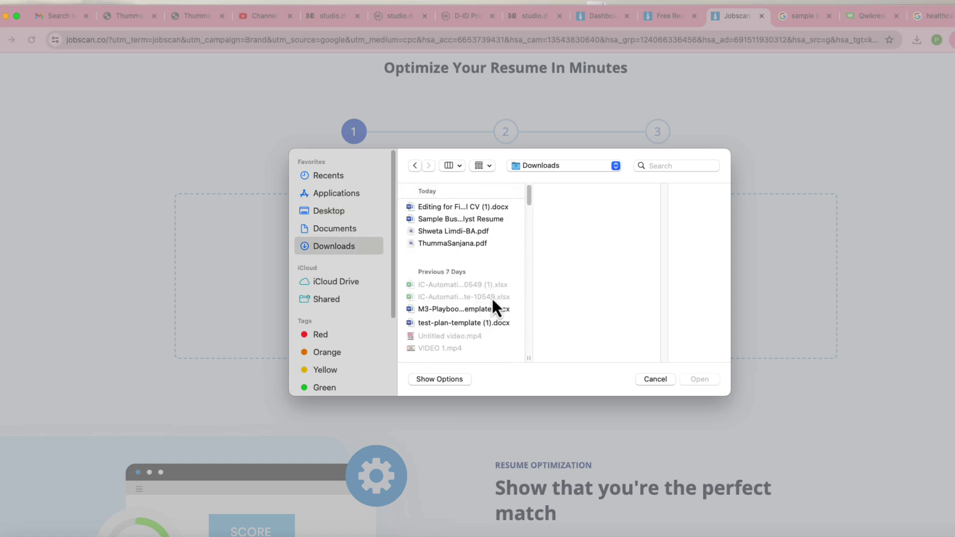
scroll(491, 296, down, 5)
scroll(485, 271, up, 5)
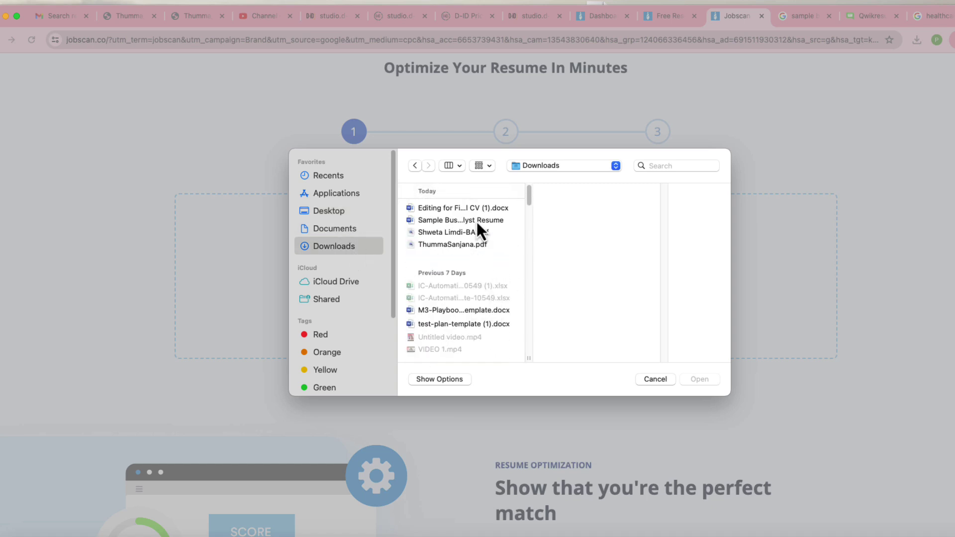
click(475, 220)
click(698, 379)
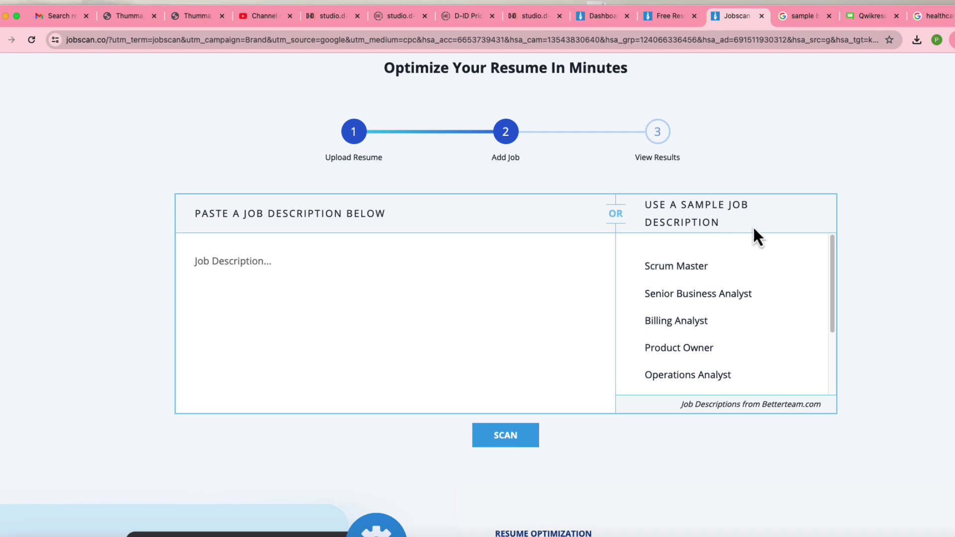
- Load the Senior Business Analyst sample job description and review its responsibilities and requirements
click(747, 305)
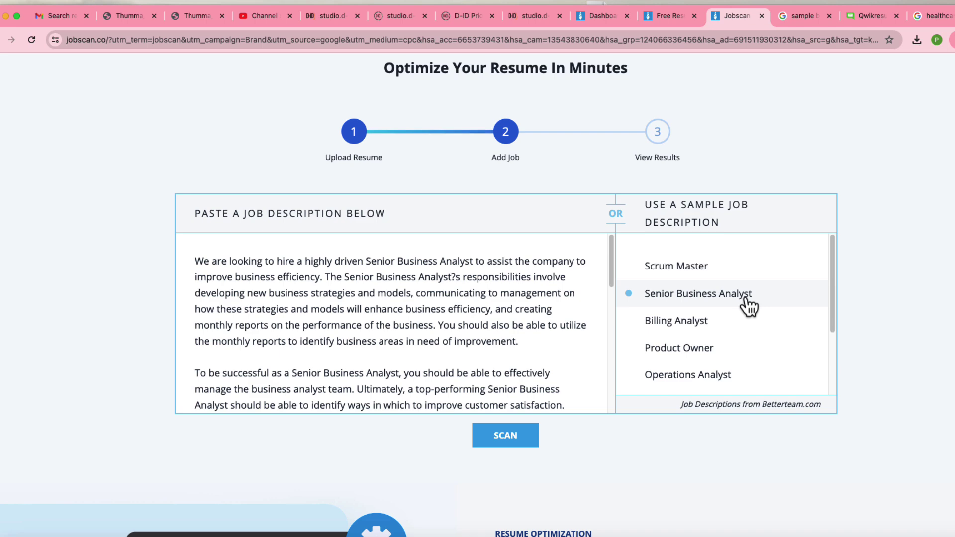
scroll(488, 353, down, 3)
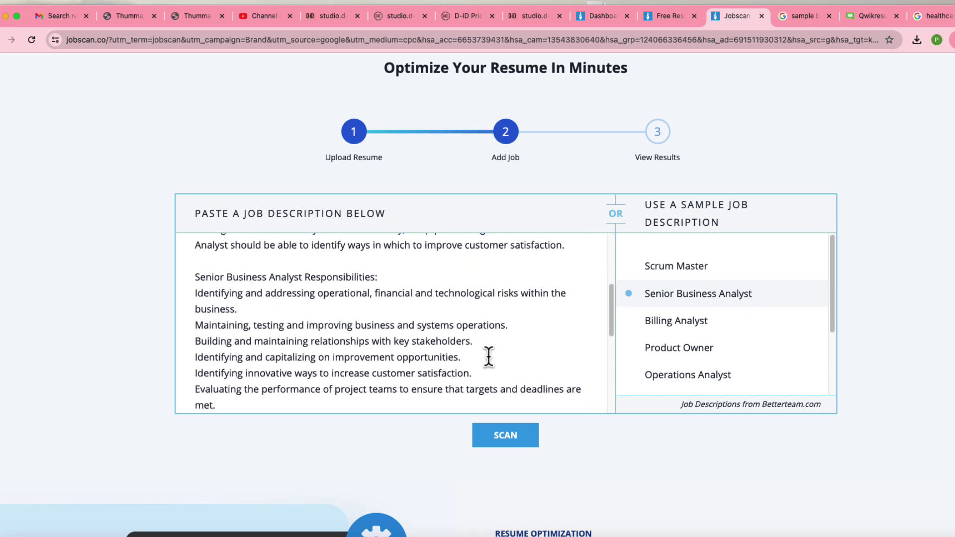
scroll(488, 356, down, 5)
scroll(489, 356, up, 10)
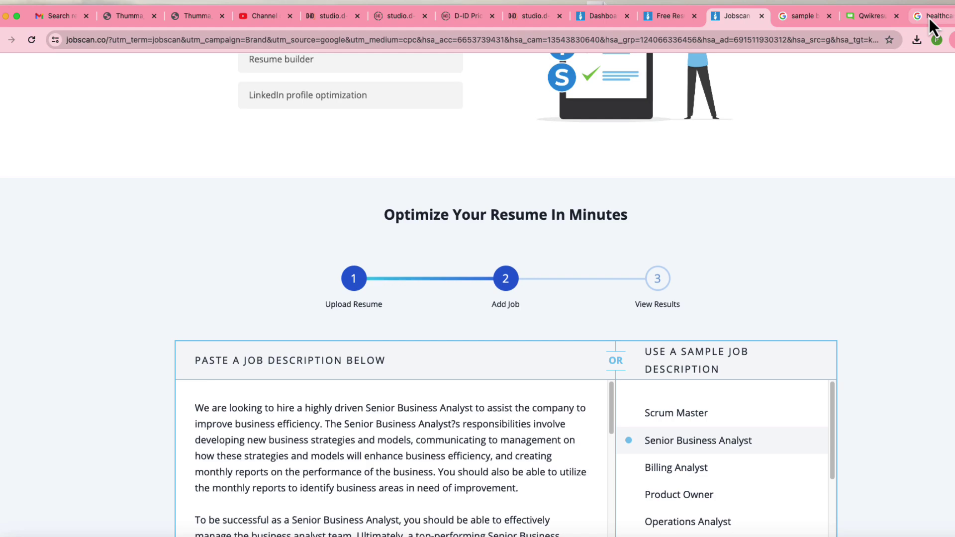
- Switch to the Google healthcare business analyst job results and read the full Senior Healthcare Business Analyst description from Mindoula Health
click(929, 18)
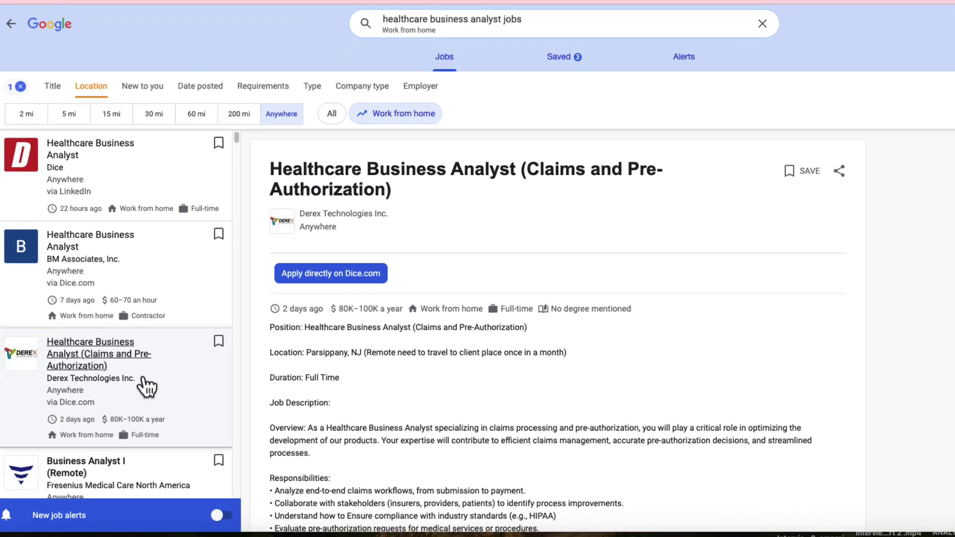
scroll(127, 407, down, 10)
scroll(170, 368, down, 5)
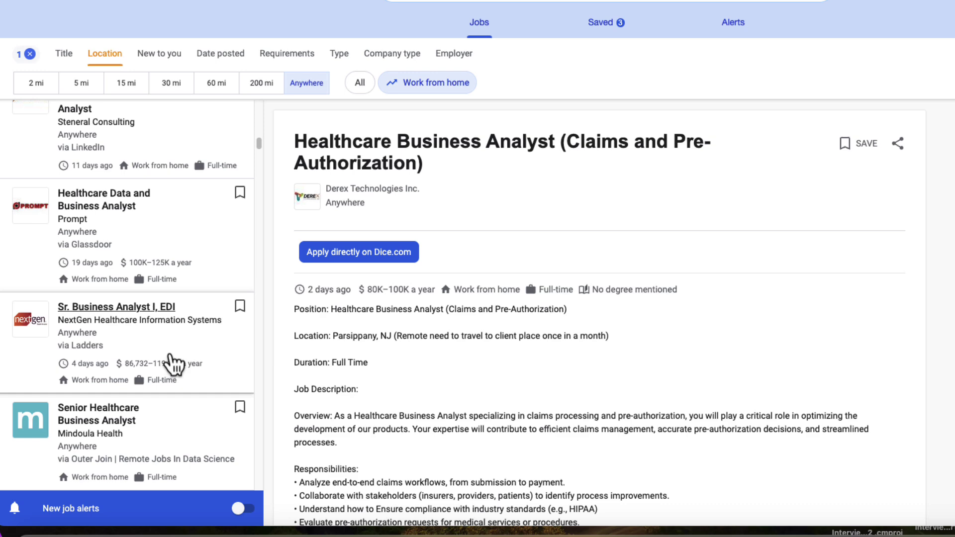
click(128, 412)
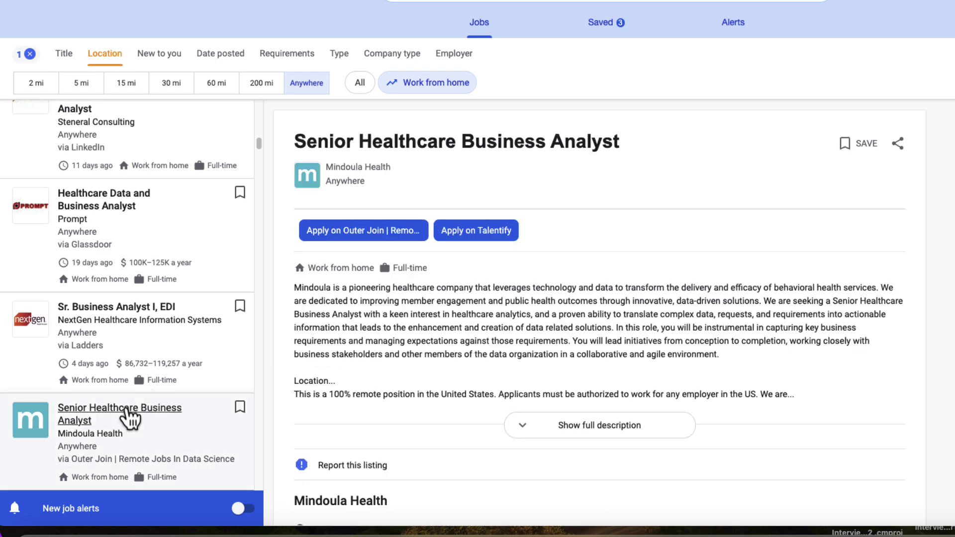
click(597, 428)
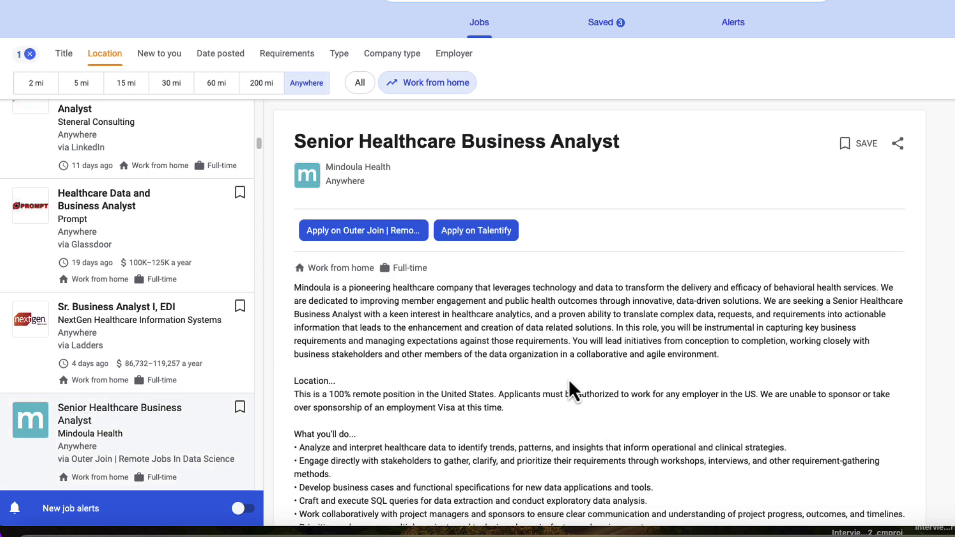
scroll(551, 344, down, 8)
scroll(550, 338, up, 4)
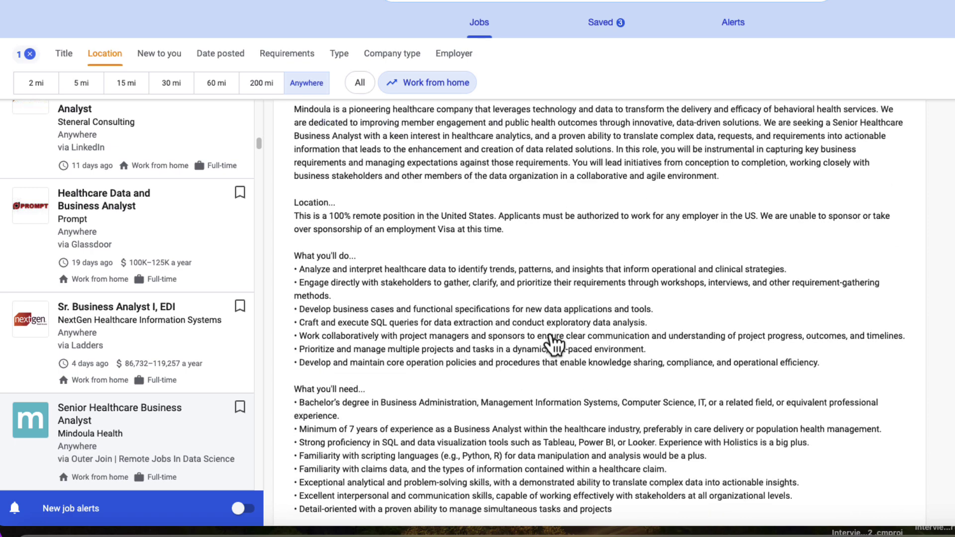
scroll(548, 332, up, 4)
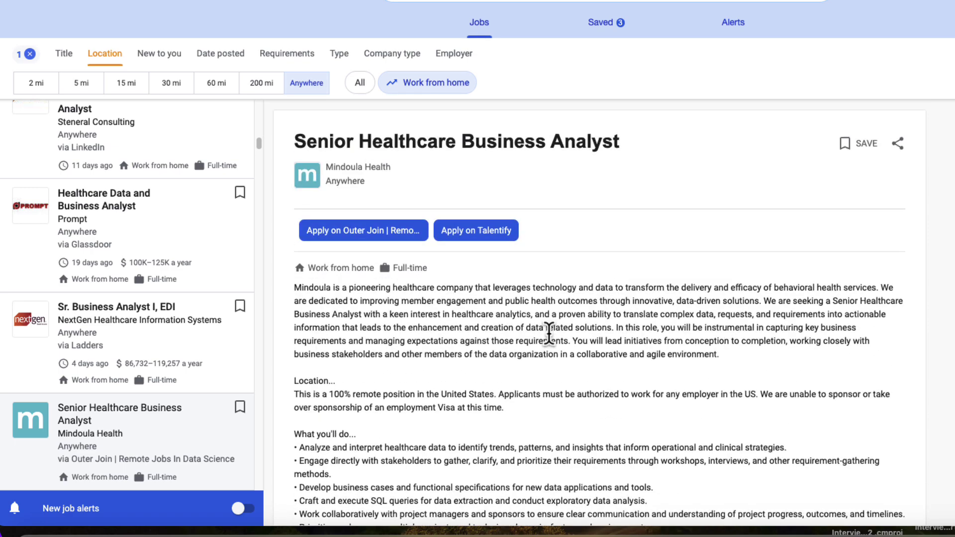
- Open the full Sr. Business Analyst I, EDI description from NextGen Healthcare and copy its introduction and list of duties
click(177, 312)
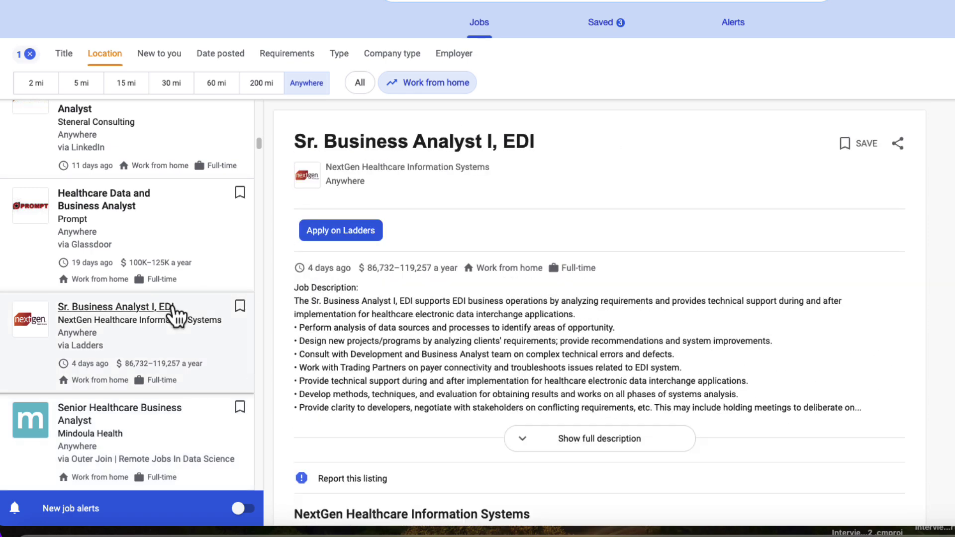
click(577, 447)
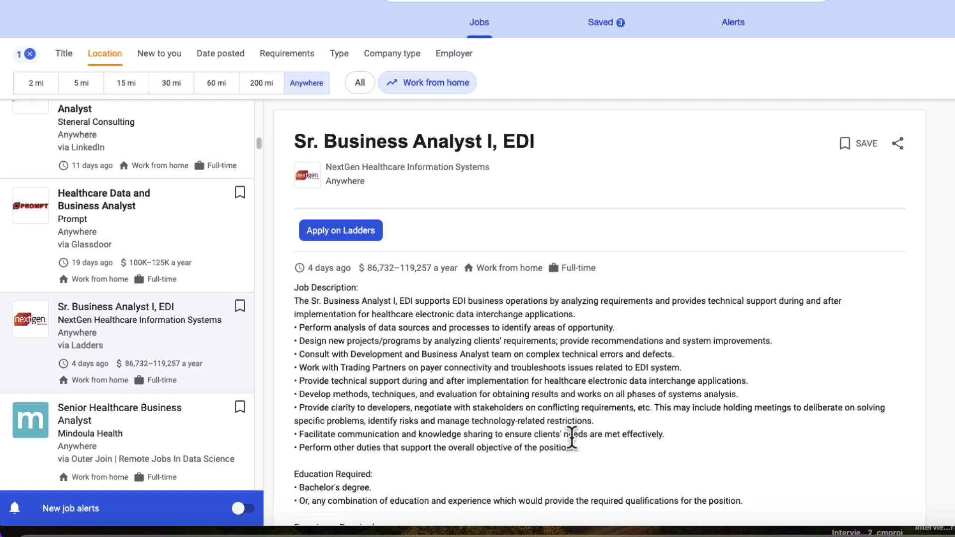
scroll(516, 343, down, 5)
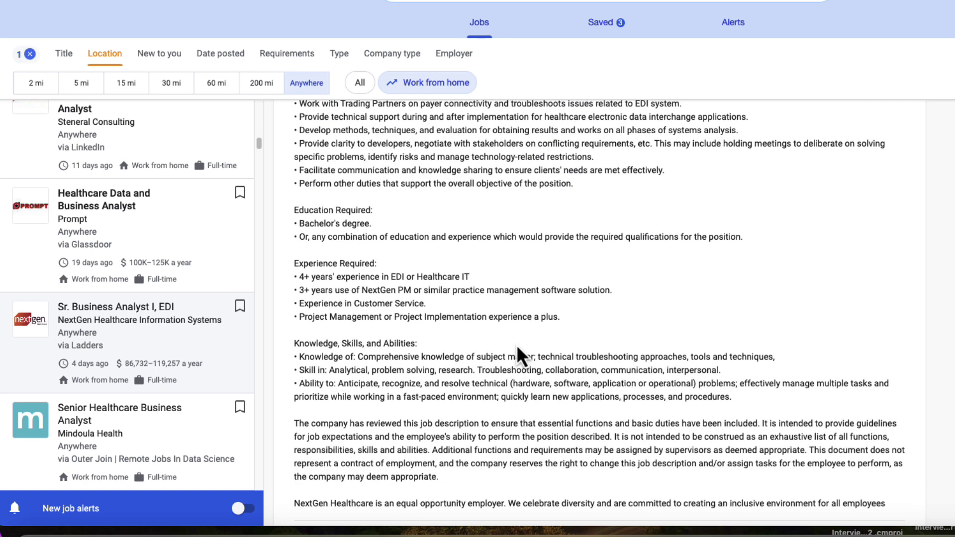
scroll(518, 350, down, 1)
scroll(517, 351, down, 2)
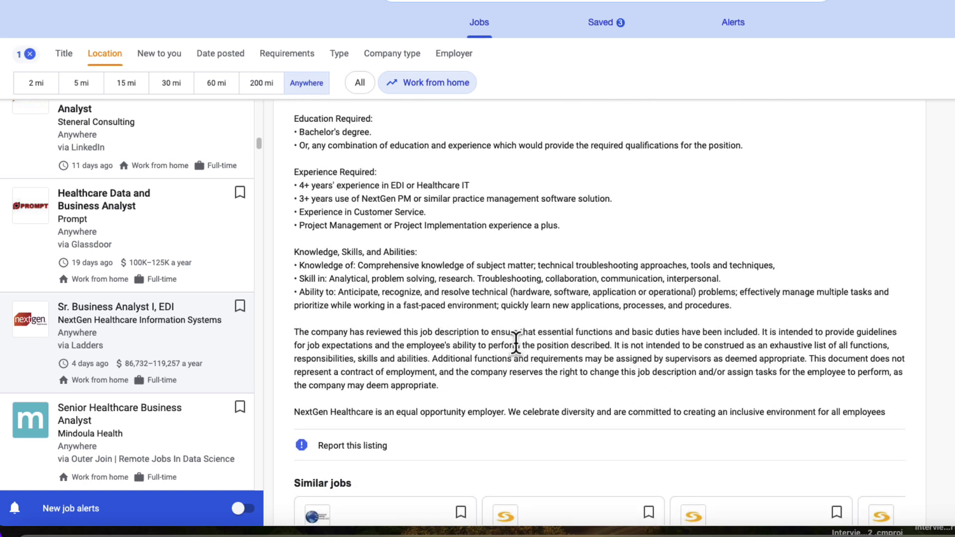
scroll(516, 343, up, 8)
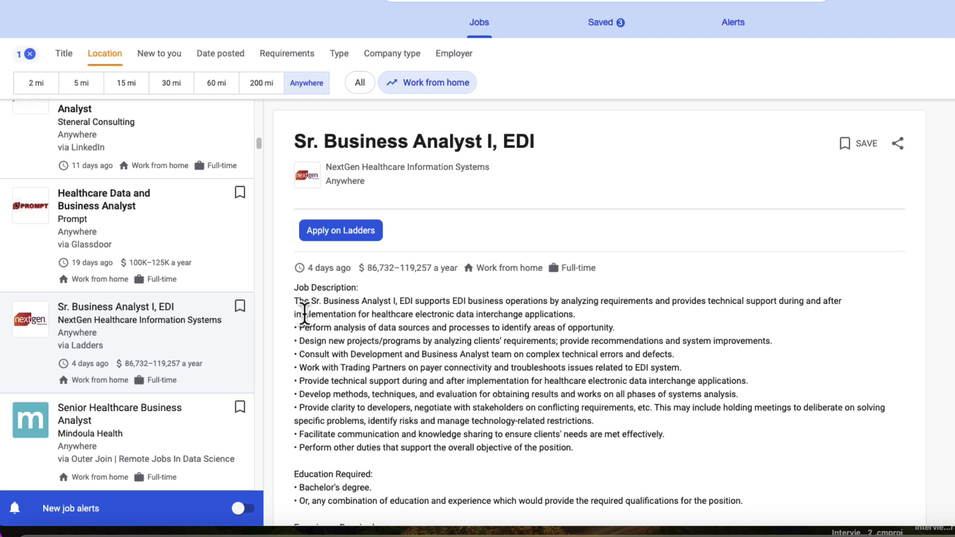
drag(296, 300, 555, 472)
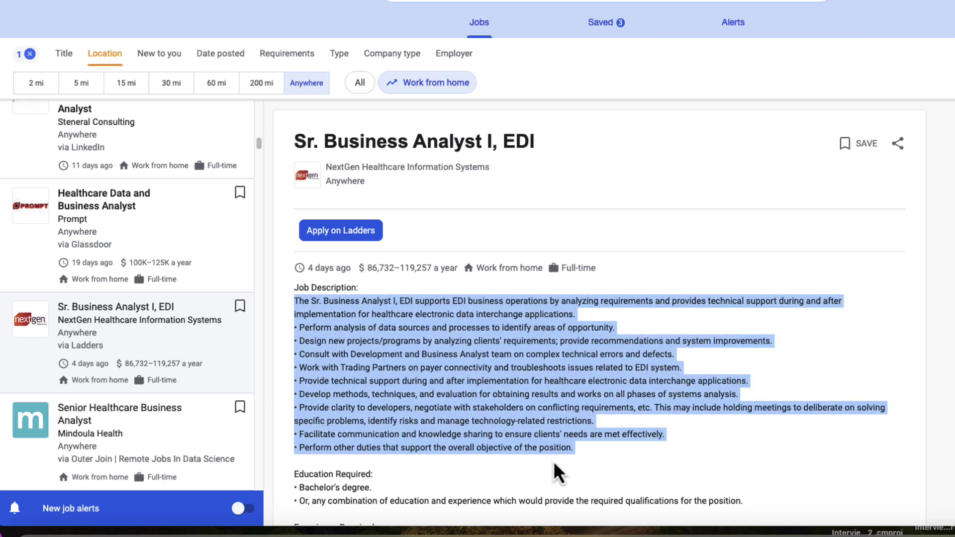
right_click(457, 392)
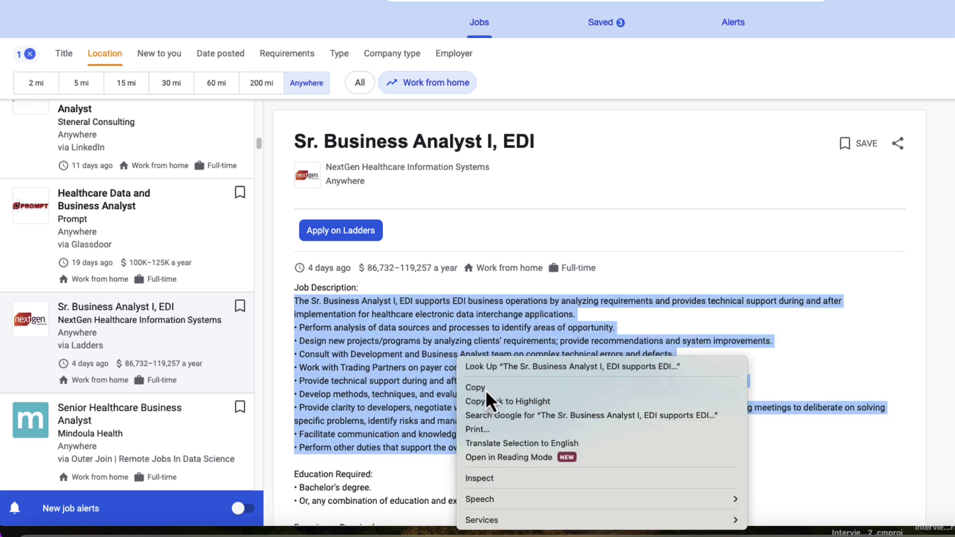
click(477, 387)
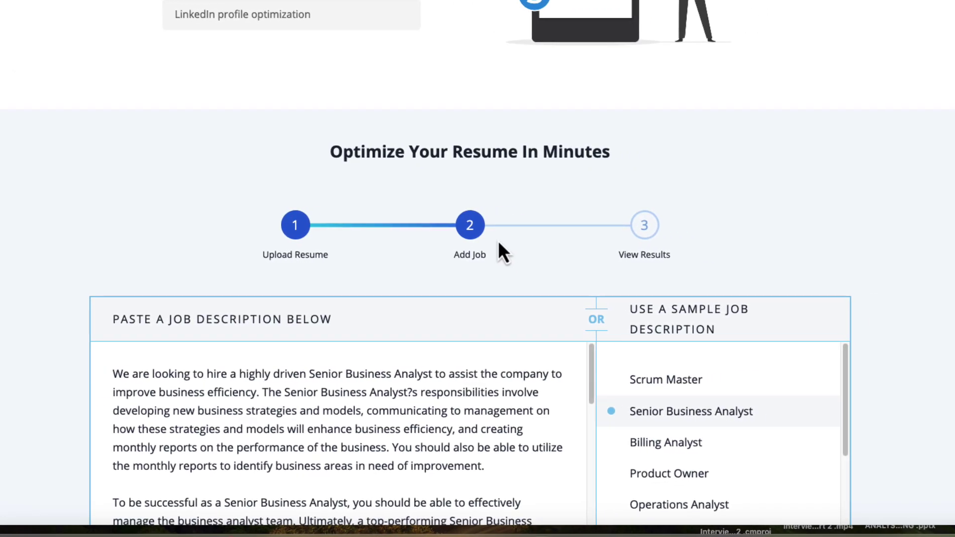
- Replace the sample job description with the copied NextGen Healthcare job text and scan the resume against it
scroll(499, 252, down, 4)
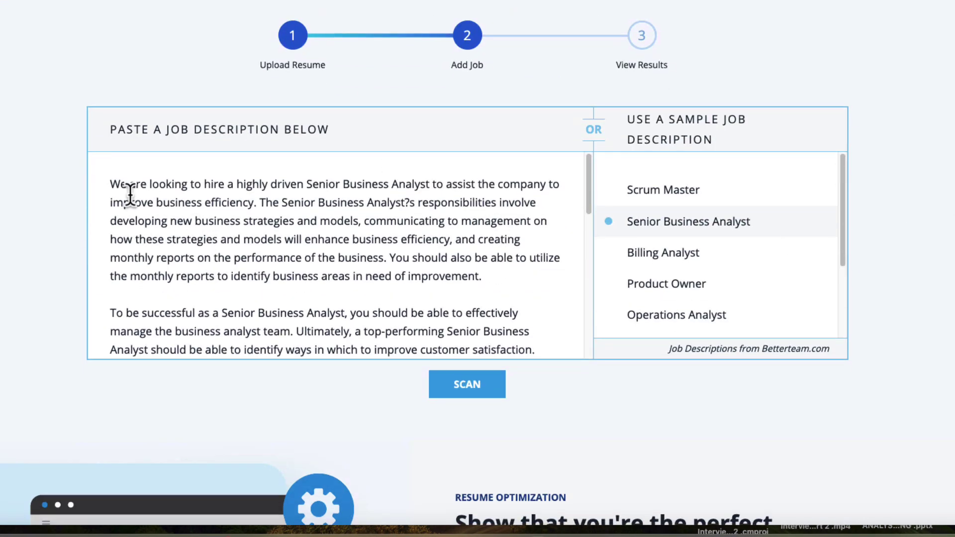
drag(110, 184, 547, 392)
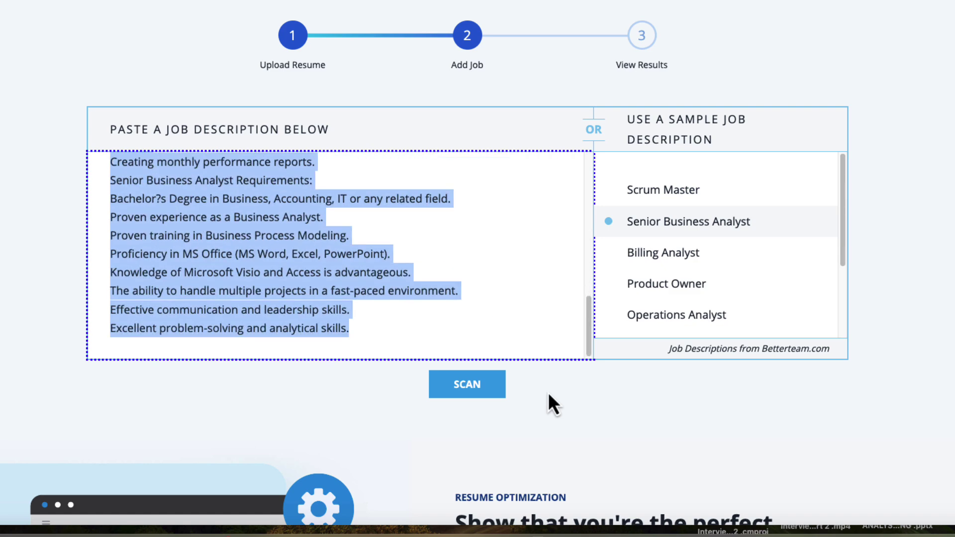
key(BackSpace)
right_click(199, 181)
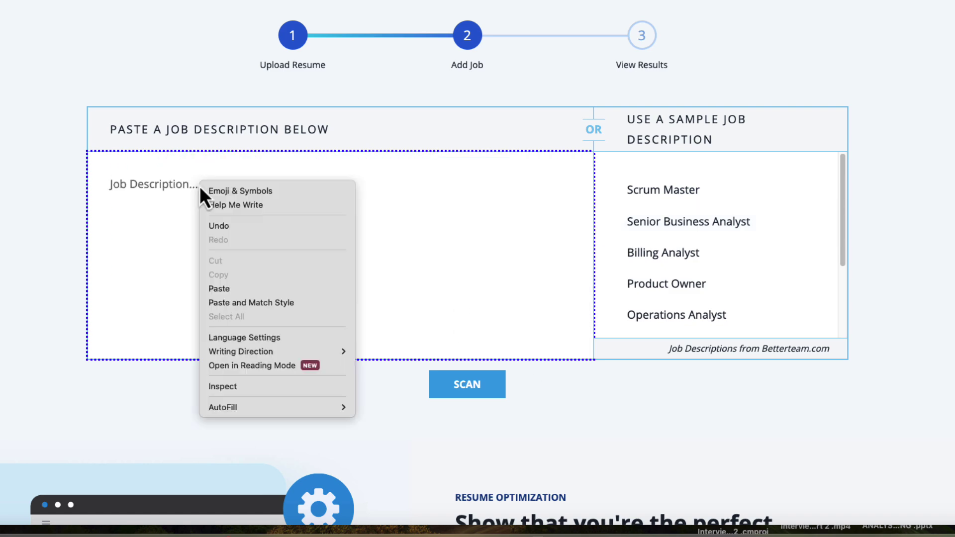
click(222, 288)
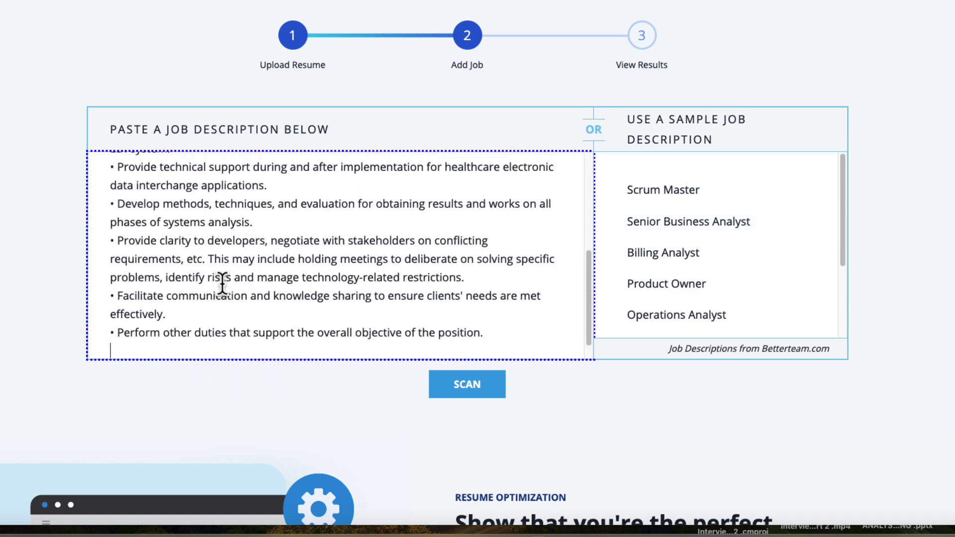
click(471, 392)
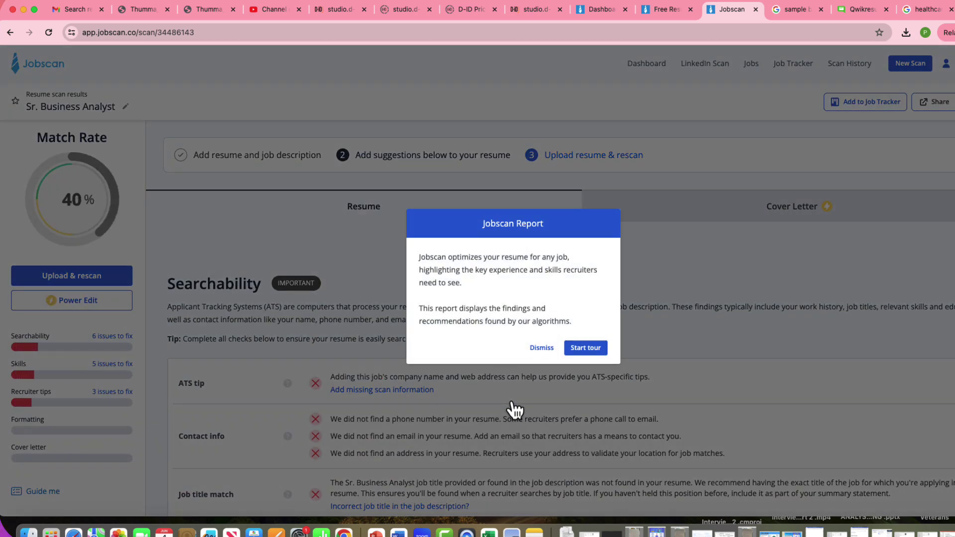
- Start the report tour, read its match rate, Searchability and ATS tips explanations, and open the missing scan information form
click(587, 349)
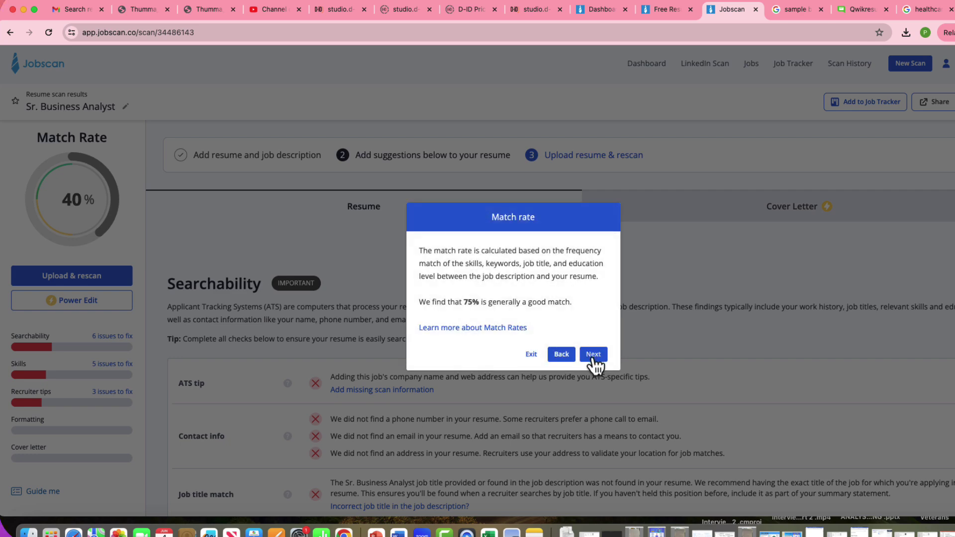
click(593, 357)
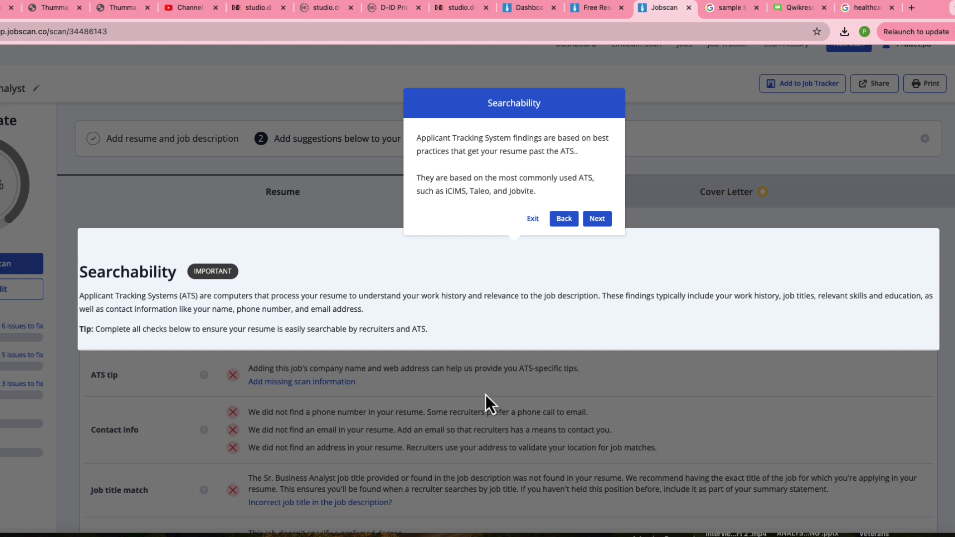
click(611, 218)
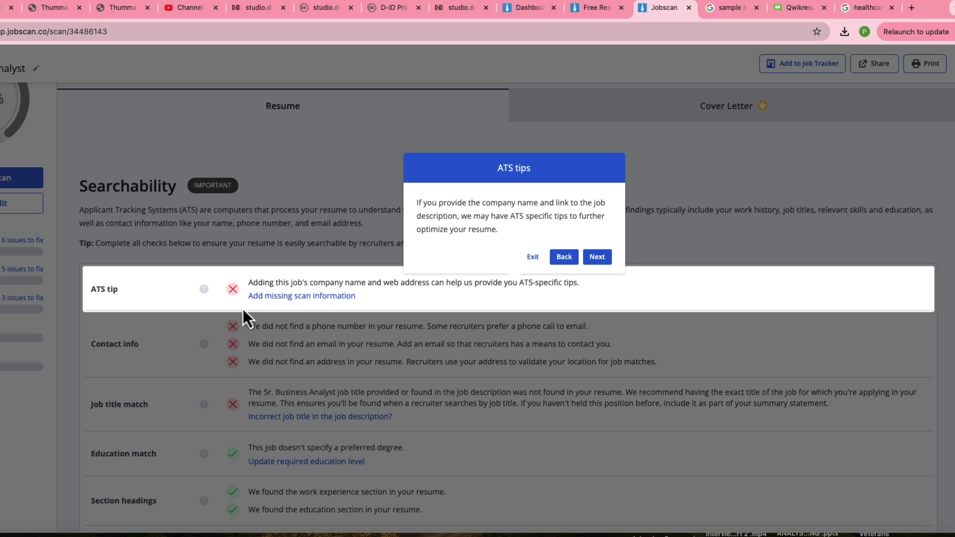
click(283, 297)
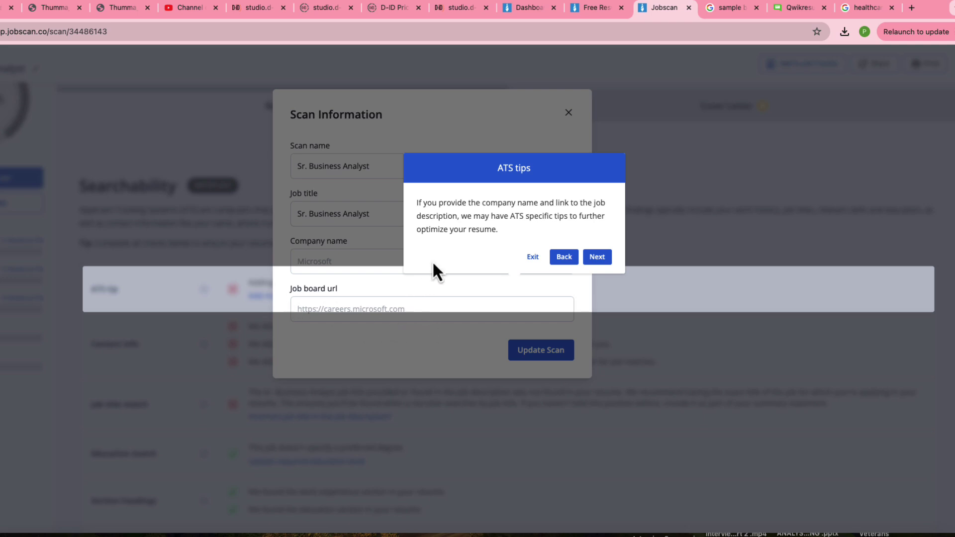
- Go through the rest of the report tour, from Hard skills to Print scan report, and end it
click(597, 258)
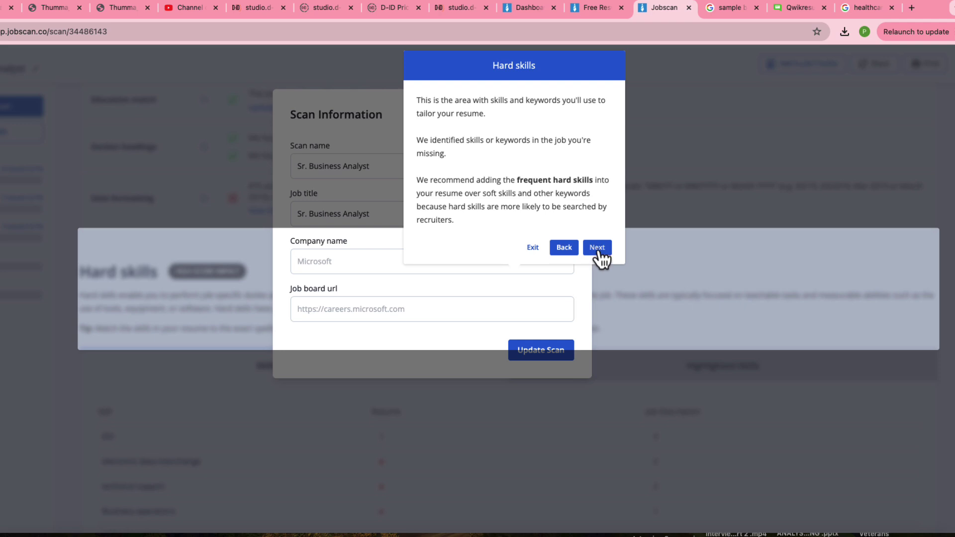
click(598, 251)
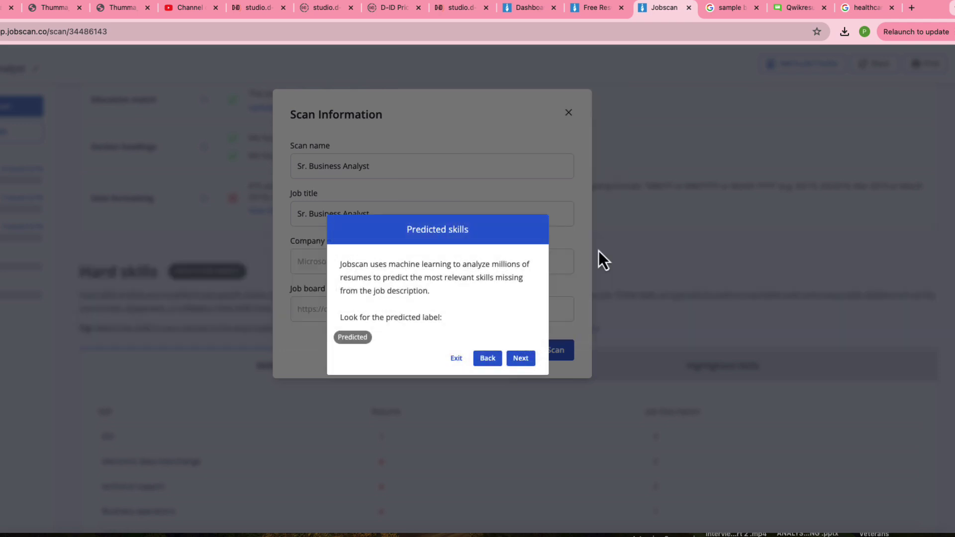
click(523, 363)
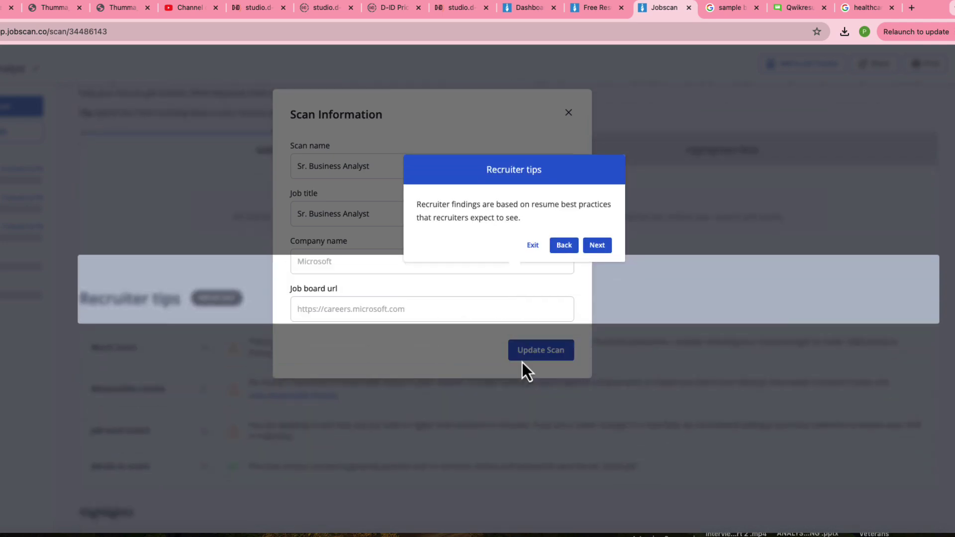
click(603, 249)
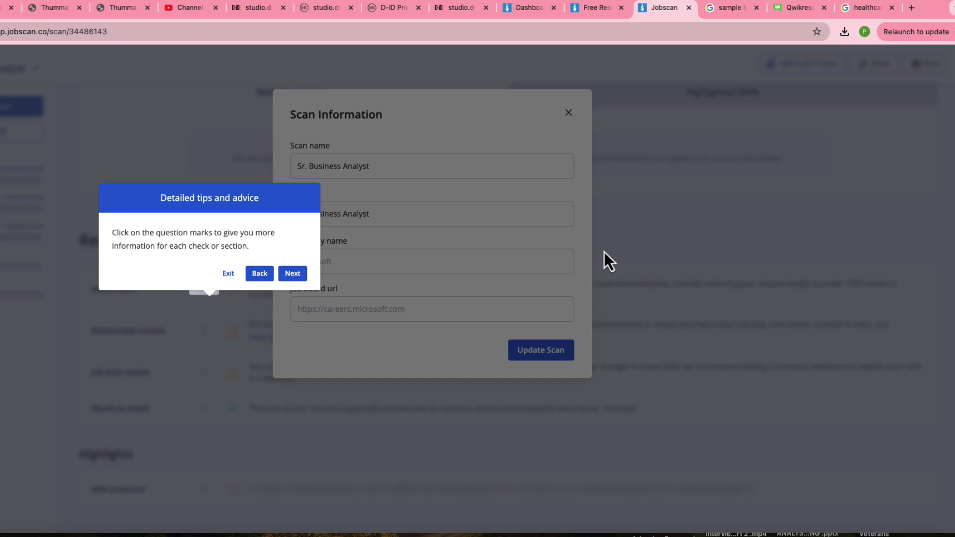
click(290, 275)
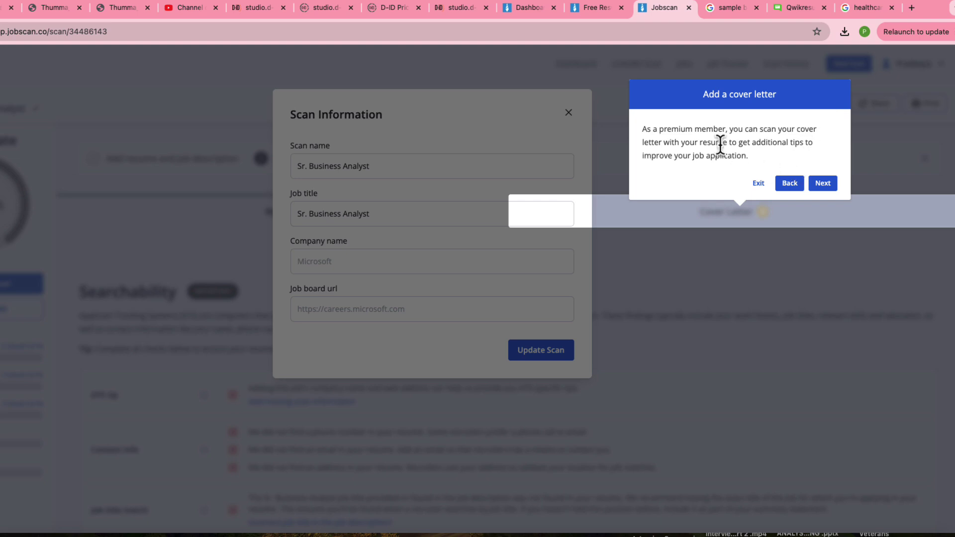
click(824, 183)
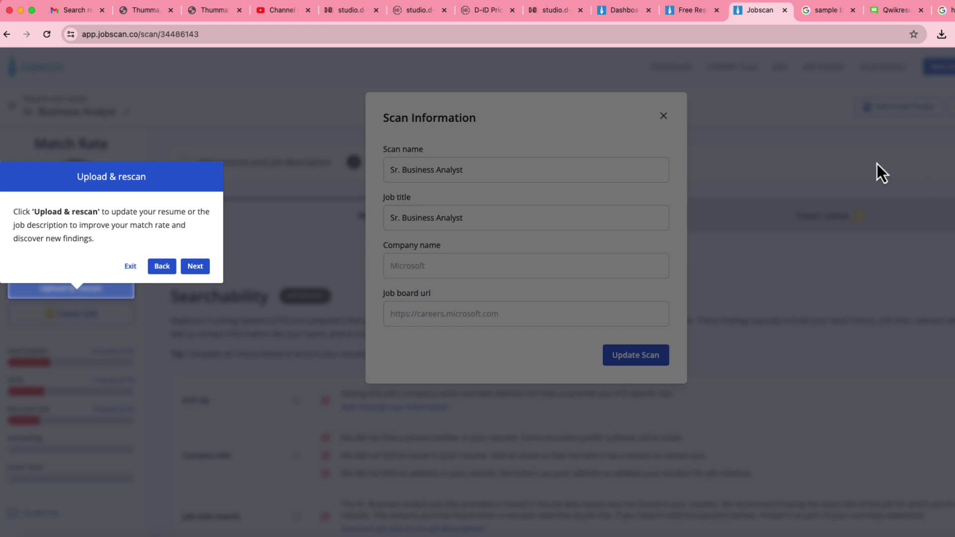
click(195, 266)
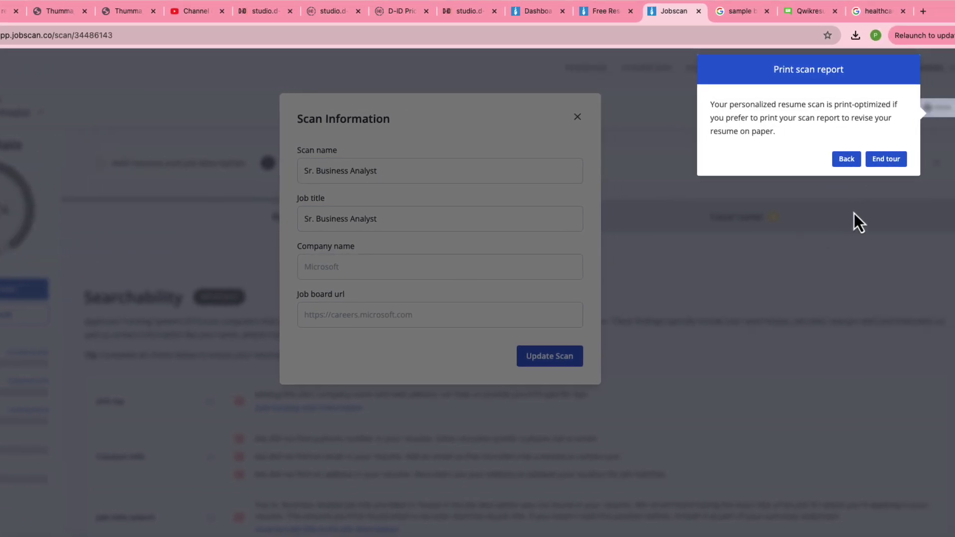
click(885, 160)
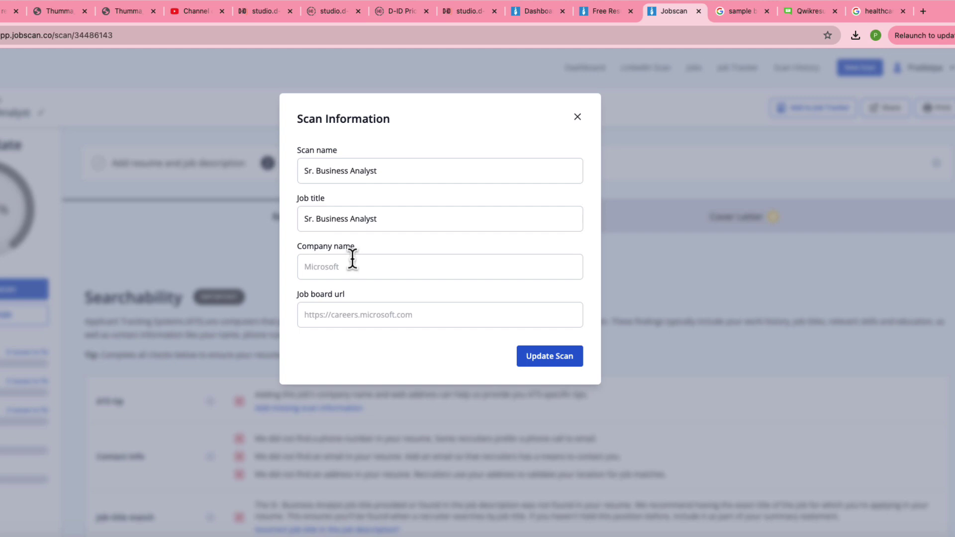
click(328, 536)
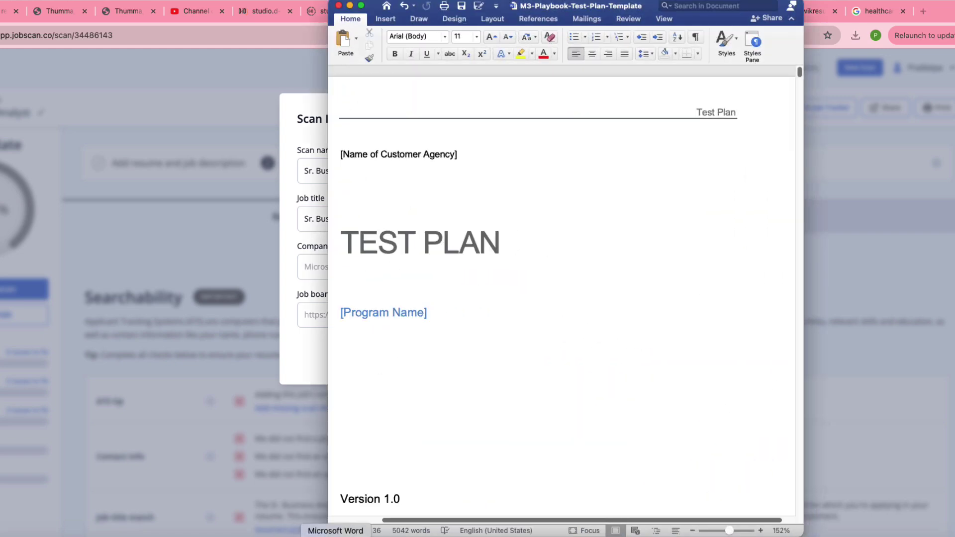
click(349, 7)
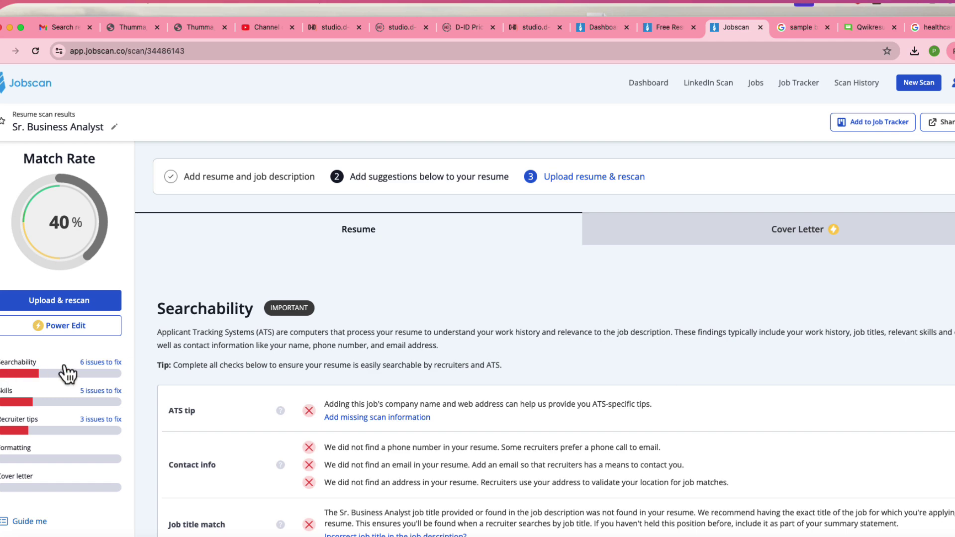
- Review the scan report's Searchability, skills, keywords, Recruiter tips and Formatting sections, plus the cover letter scan page
click(93, 364)
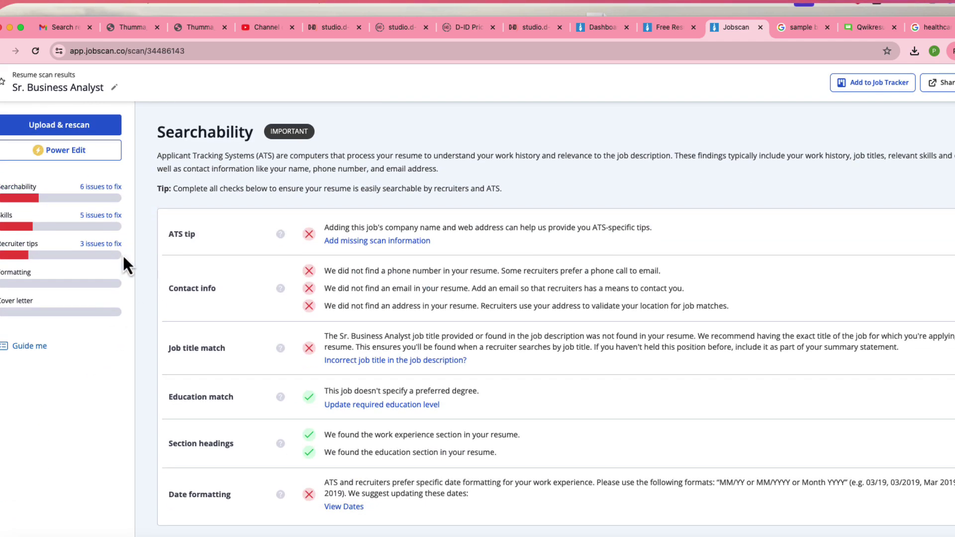
click(96, 217)
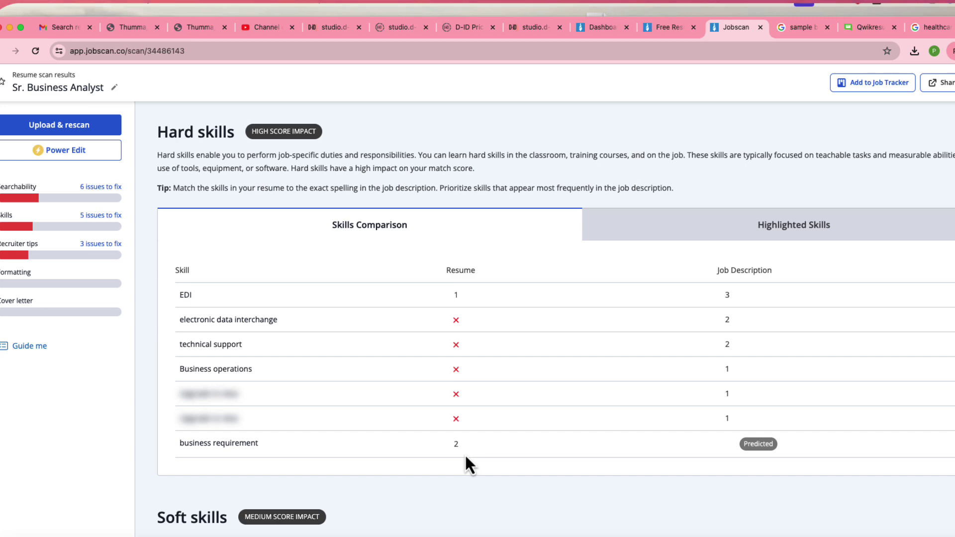
scroll(517, 471, down, 3)
scroll(528, 472, down, 4)
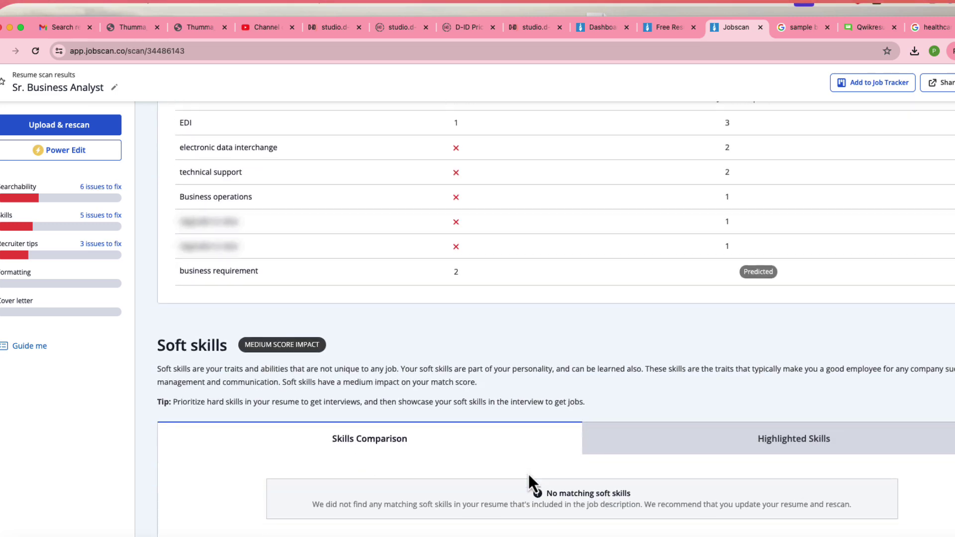
scroll(528, 472, down, 1)
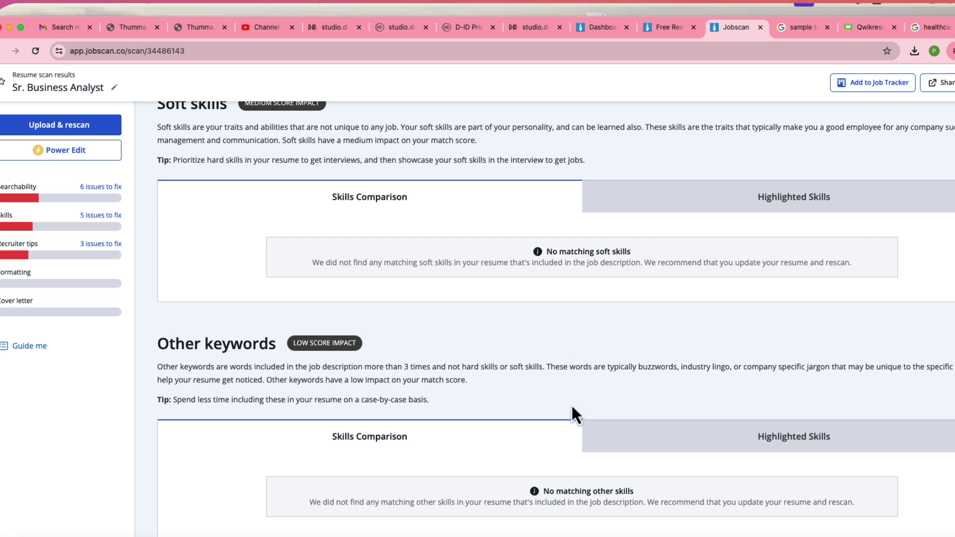
scroll(572, 410, down, 1)
scroll(572, 410, down, 3)
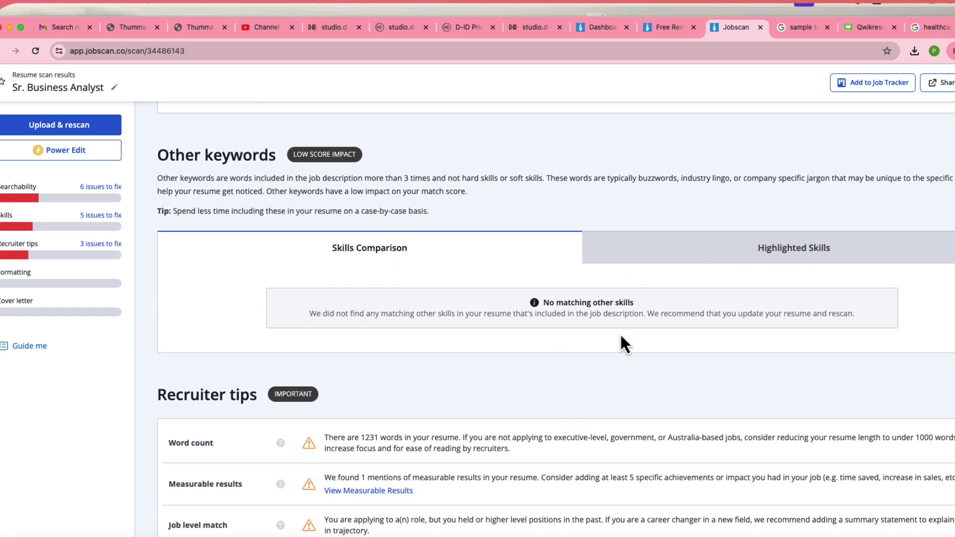
scroll(624, 363, down, 5)
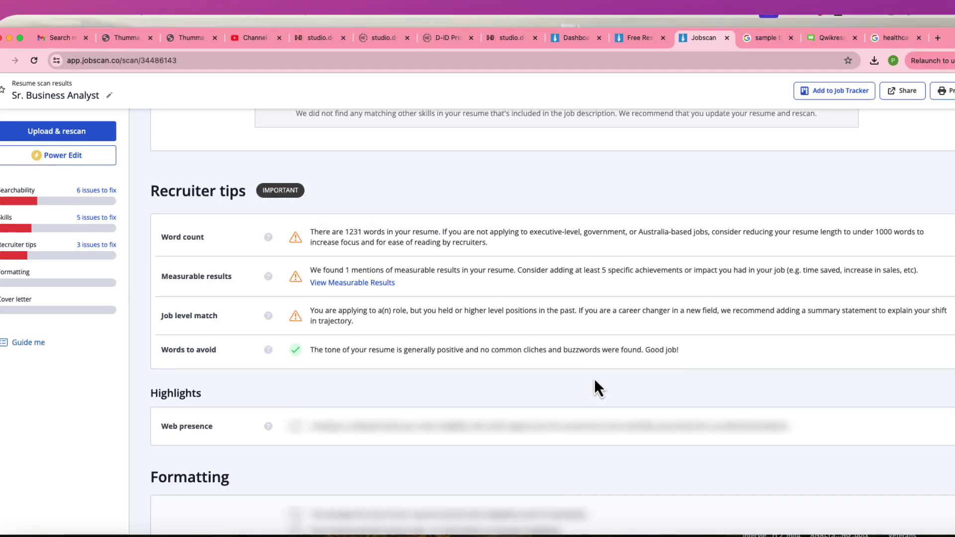
scroll(596, 382, down, 7)
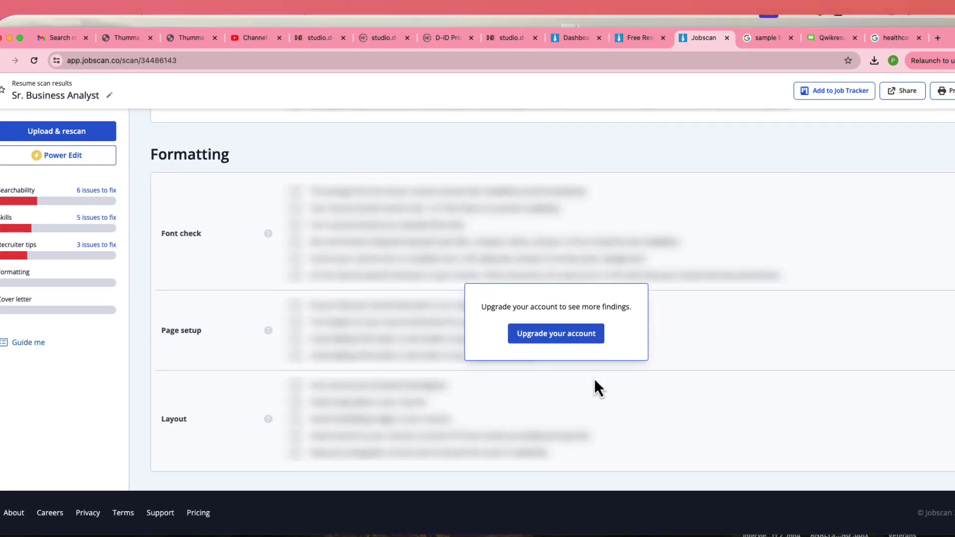
scroll(596, 382, up, 20)
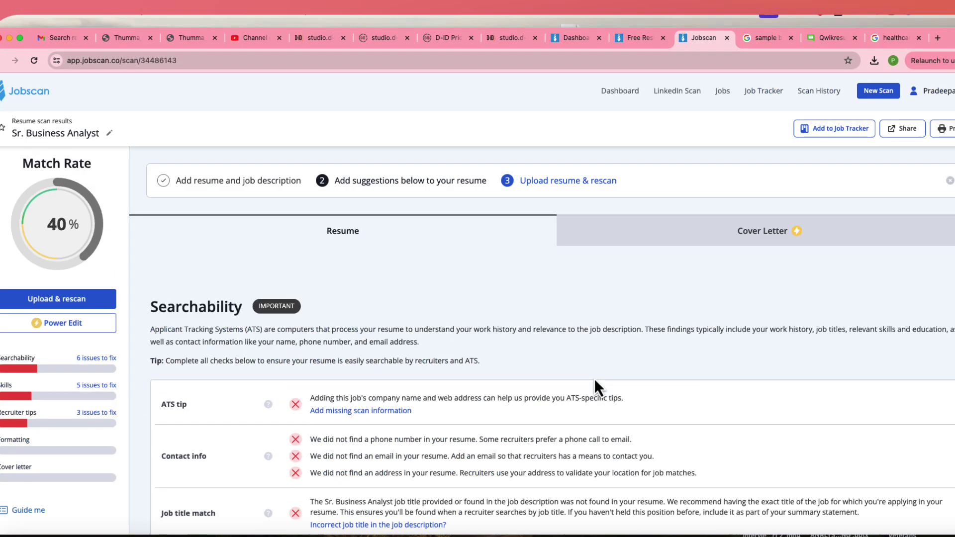
click(731, 238)
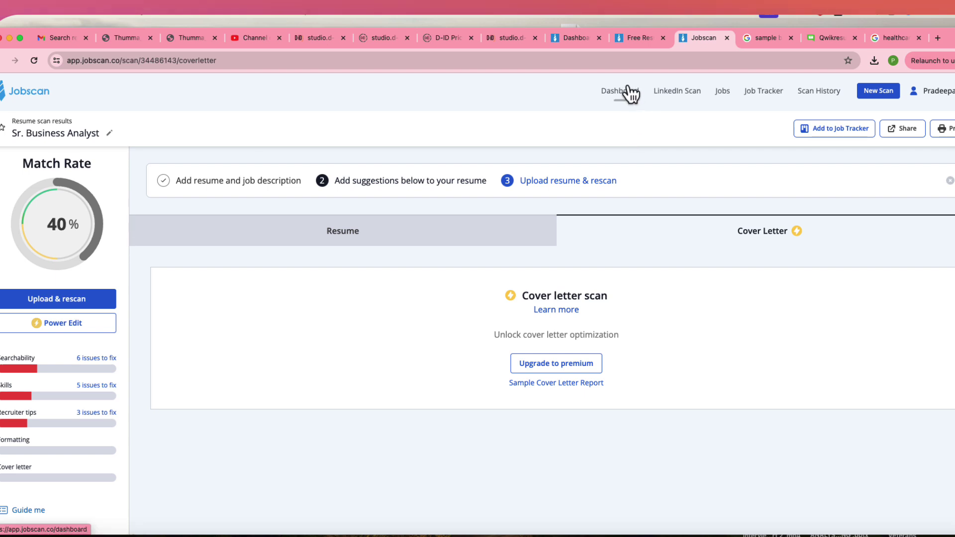
- Open the LinkedIn scan and connect the LinkedIn account, allowing Jobscan access to its profile data
click(674, 94)
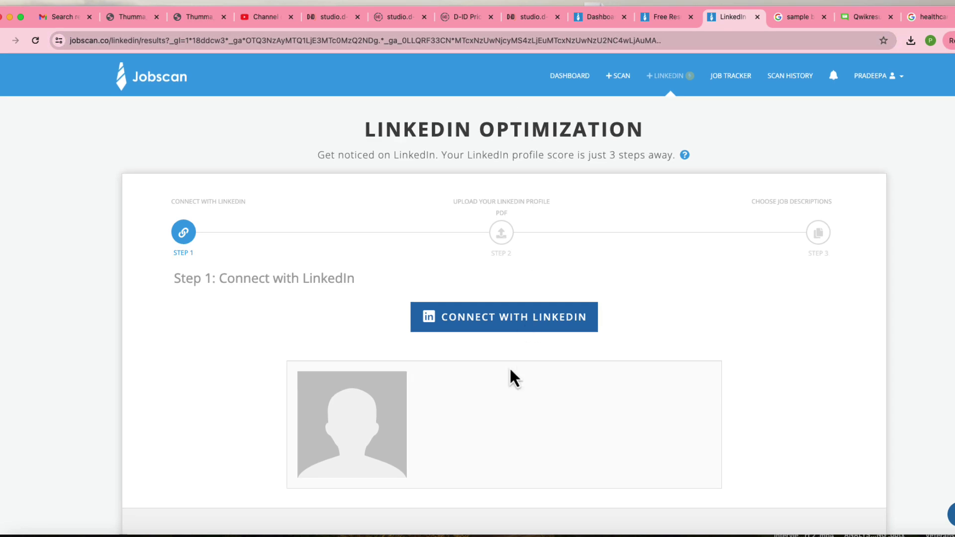
scroll(461, 386, down, 5)
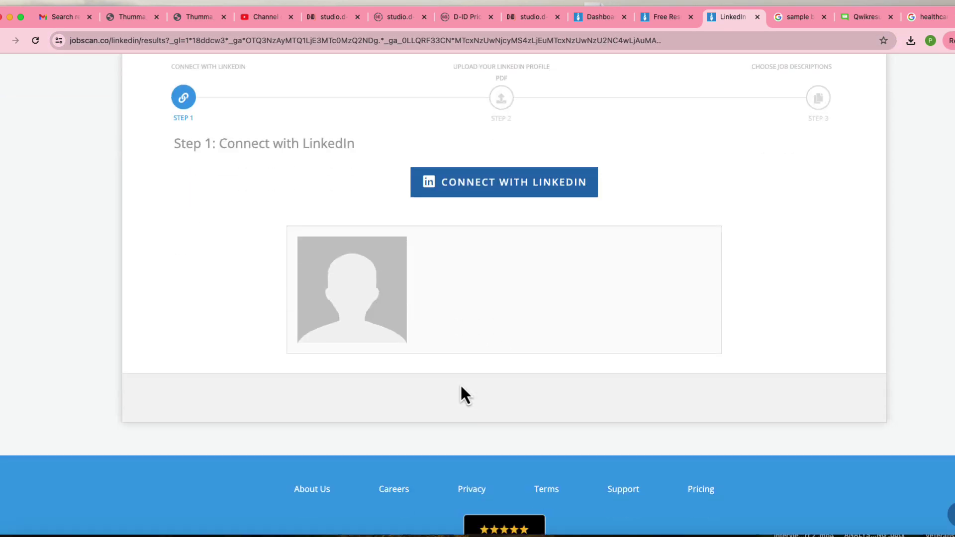
scroll(461, 385, up, 4)
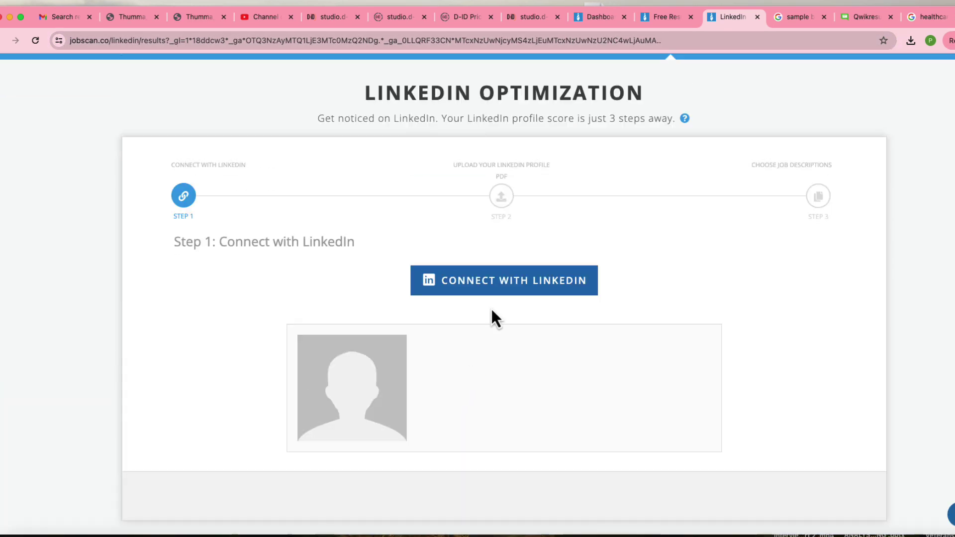
click(491, 279)
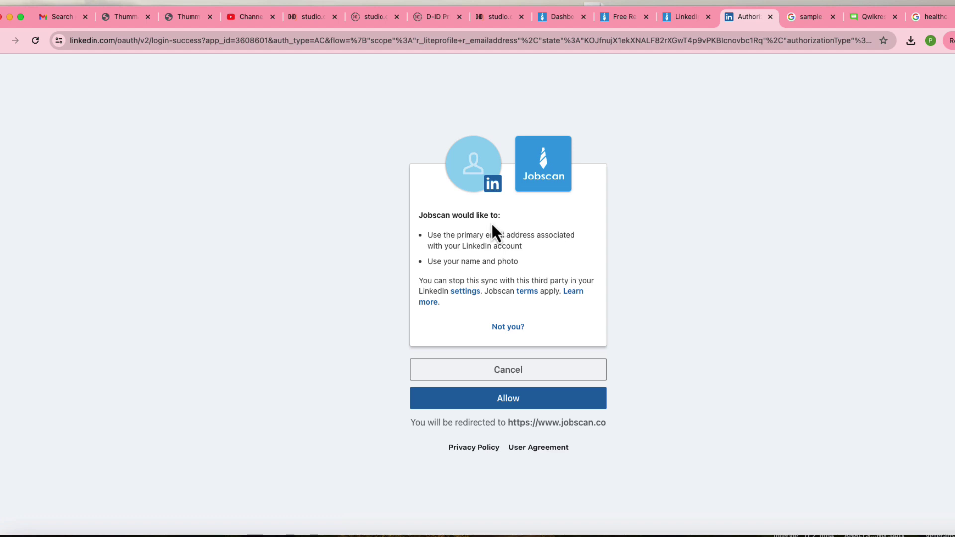
click(520, 399)
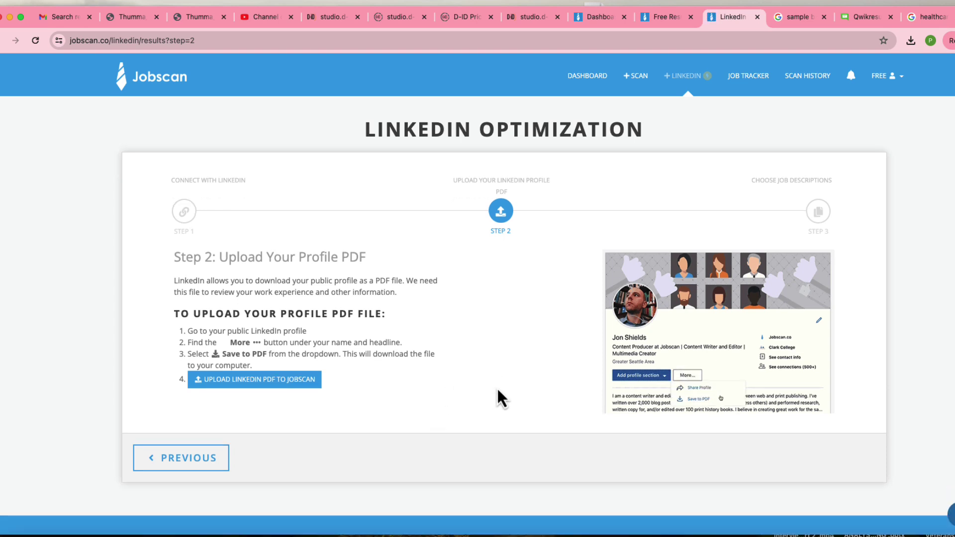
- Upload the Sample Business Analyst Resume as the LinkedIn profile file and run the optimization against the Sr. Business Analyst job description
click(271, 386)
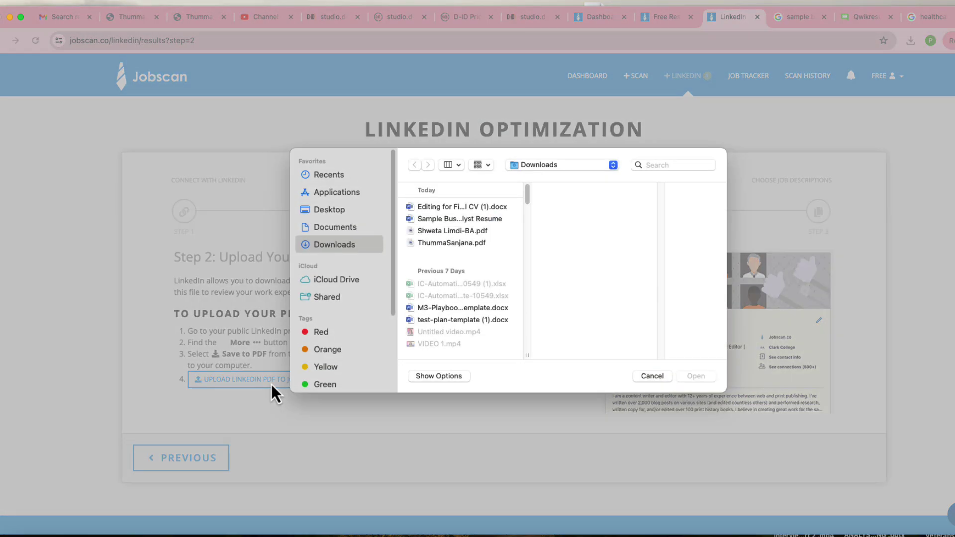
click(476, 221)
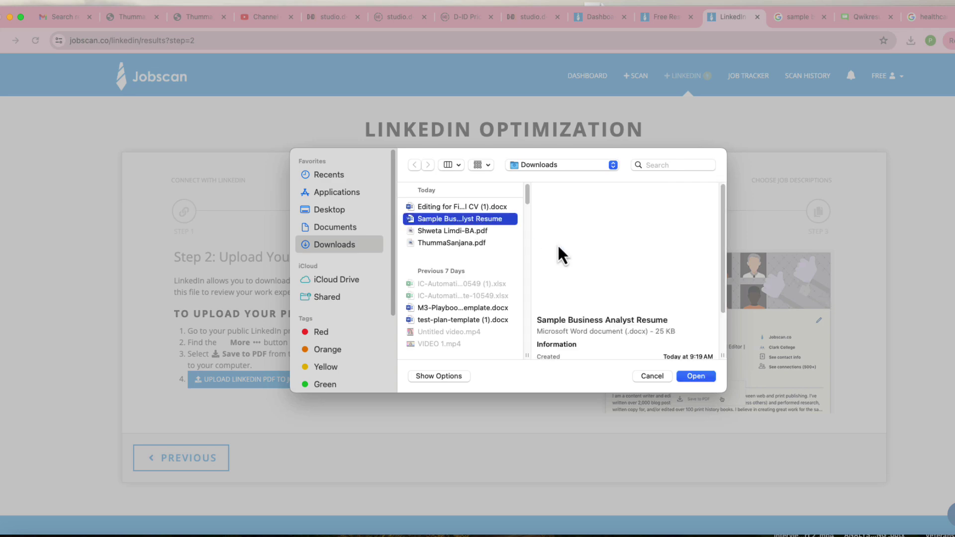
click(684, 379)
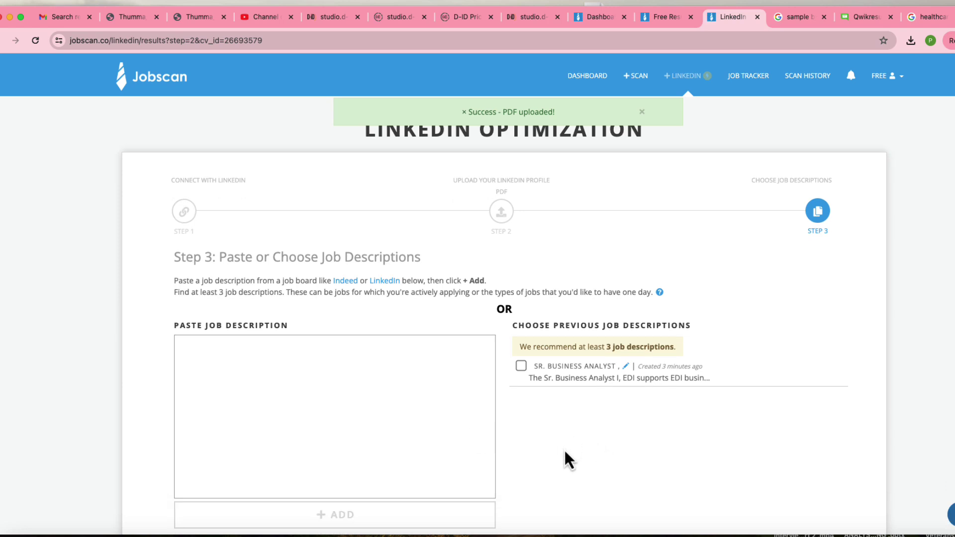
scroll(564, 449, down, 3)
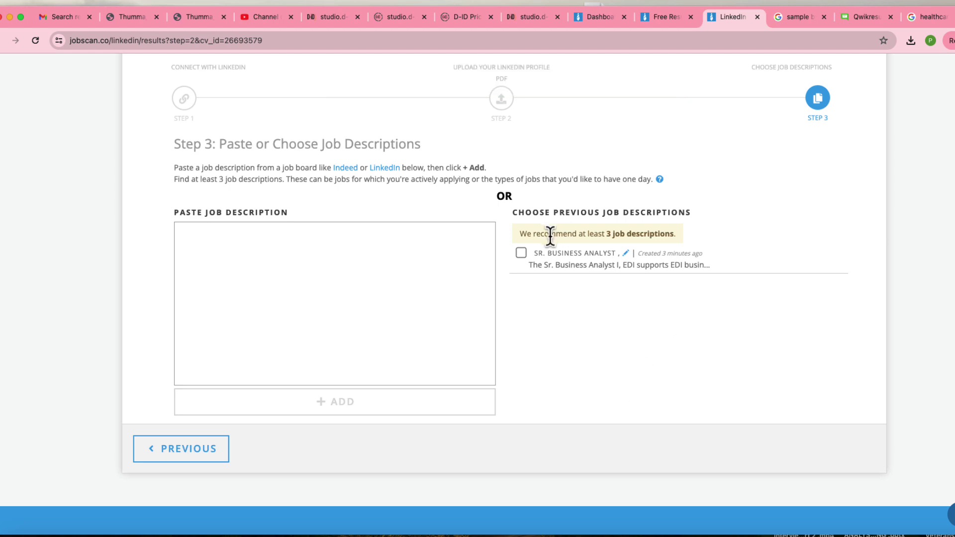
click(522, 254)
click(850, 454)
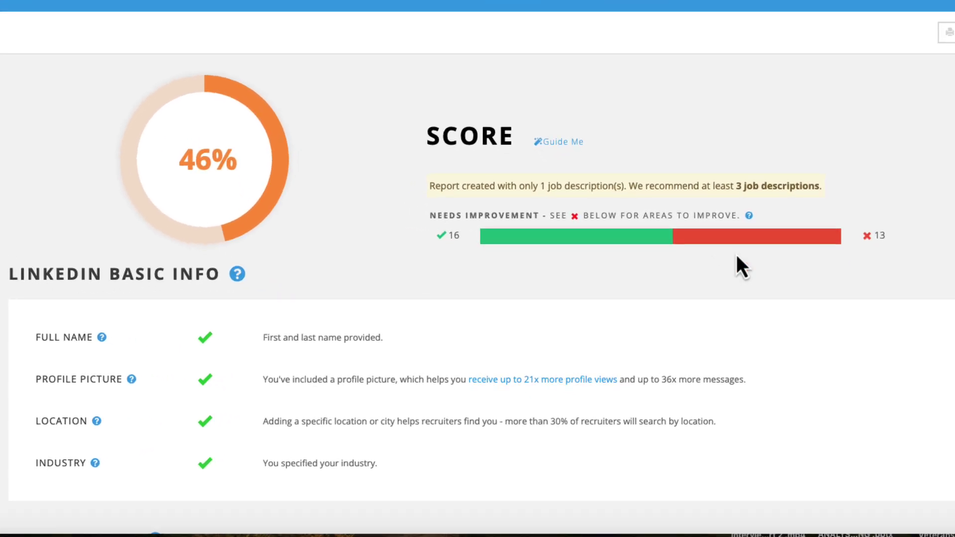
- Review the LinkedIn report's Basic Information, High Impact, Work Experience, Skills, Predicted Skills, Education and Tips & Tricks findings
scroll(455, 419, down, 8)
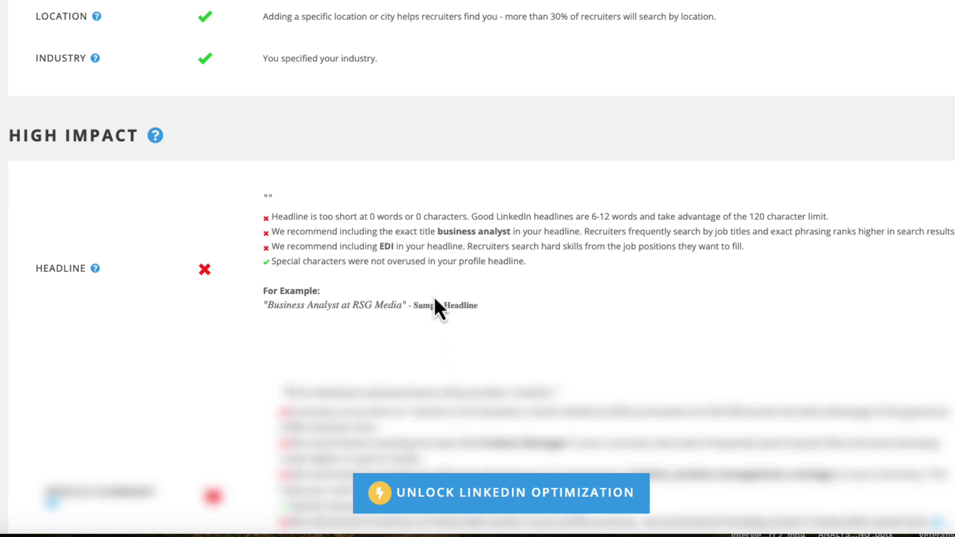
scroll(530, 415, down, 10)
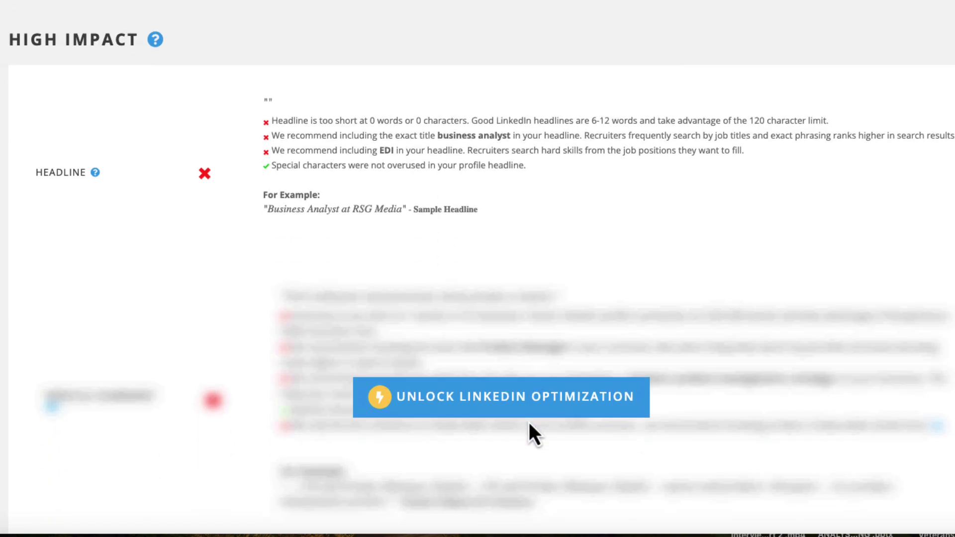
scroll(528, 424, down, 15)
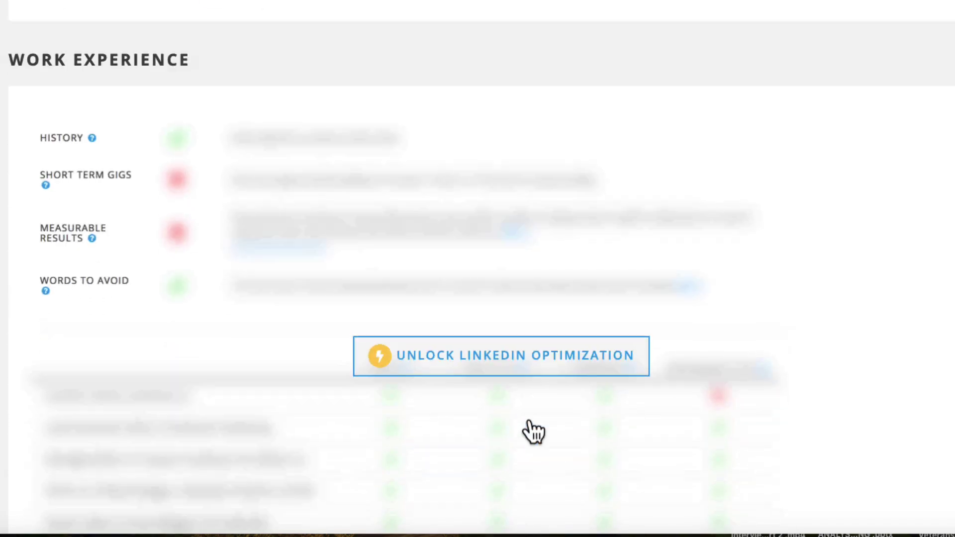
scroll(529, 424, down, 15)
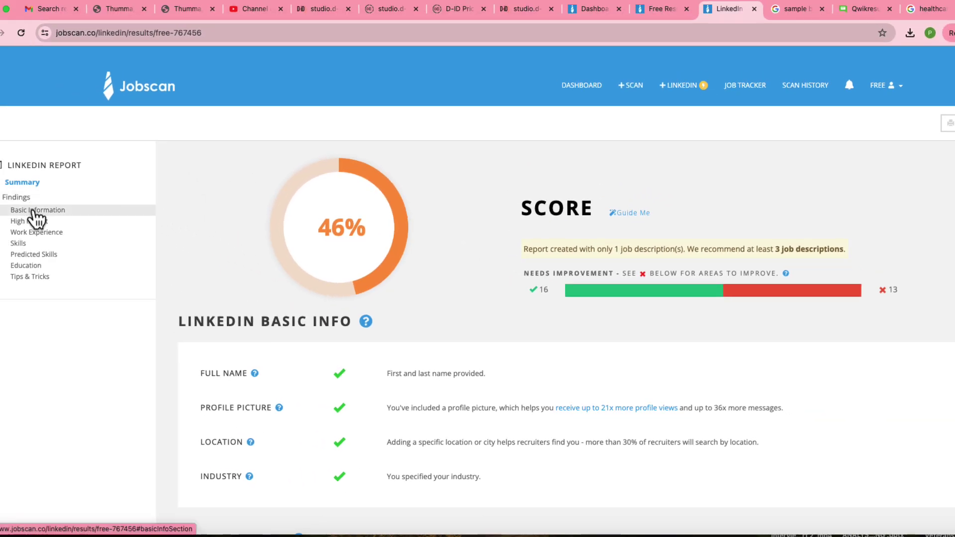
click(31, 213)
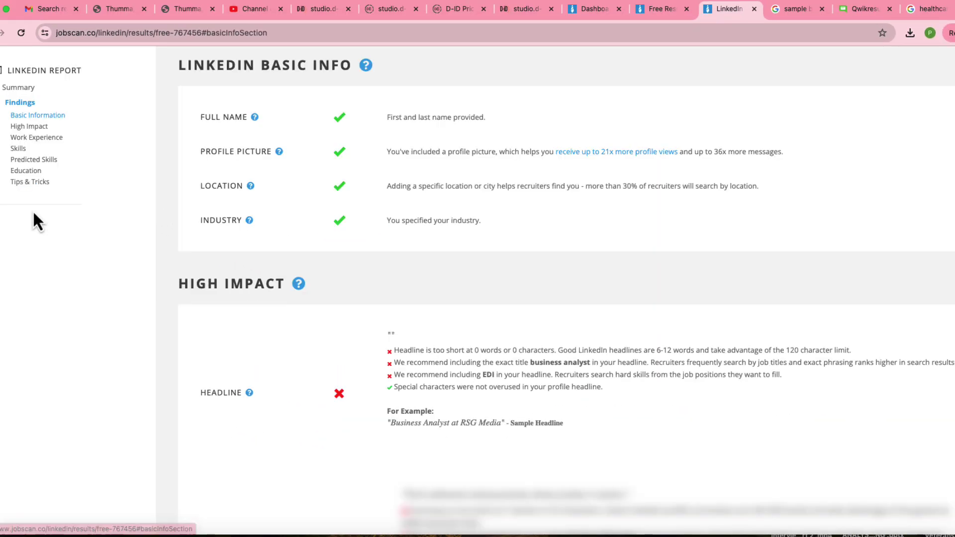
click(43, 127)
click(42, 138)
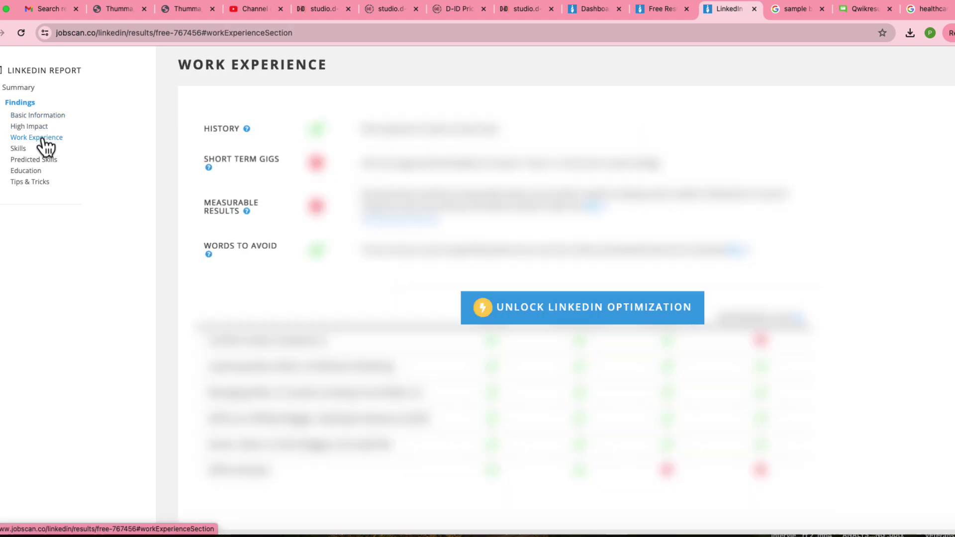
click(39, 148)
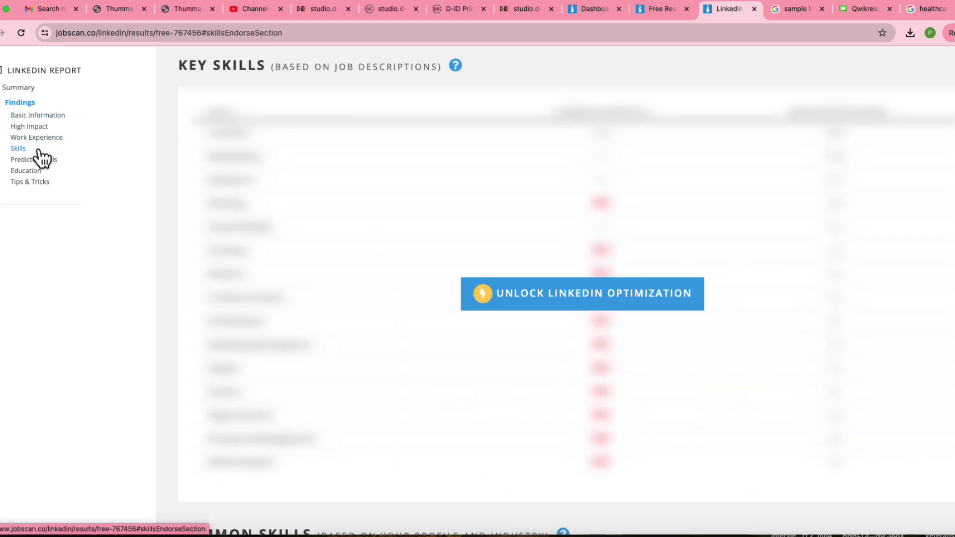
click(40, 160)
click(39, 171)
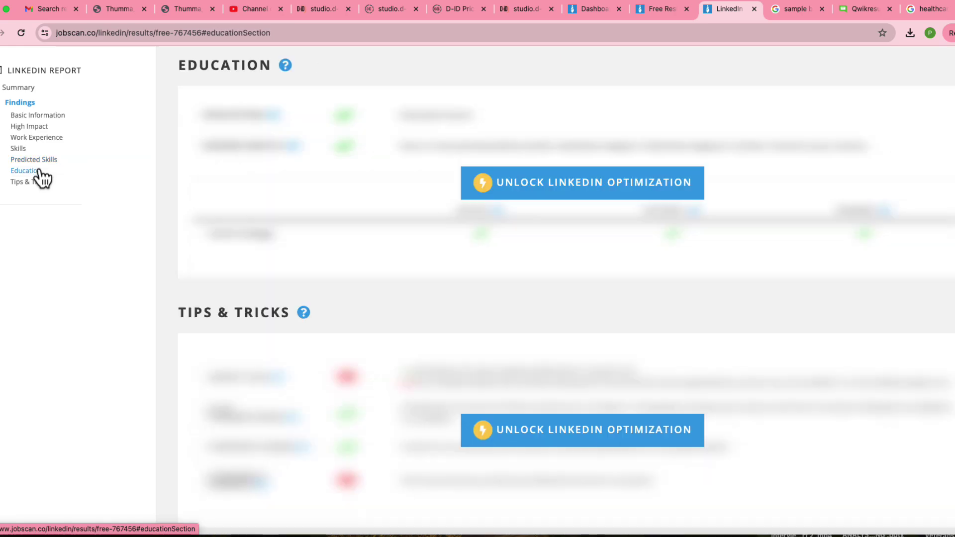
click(42, 182)
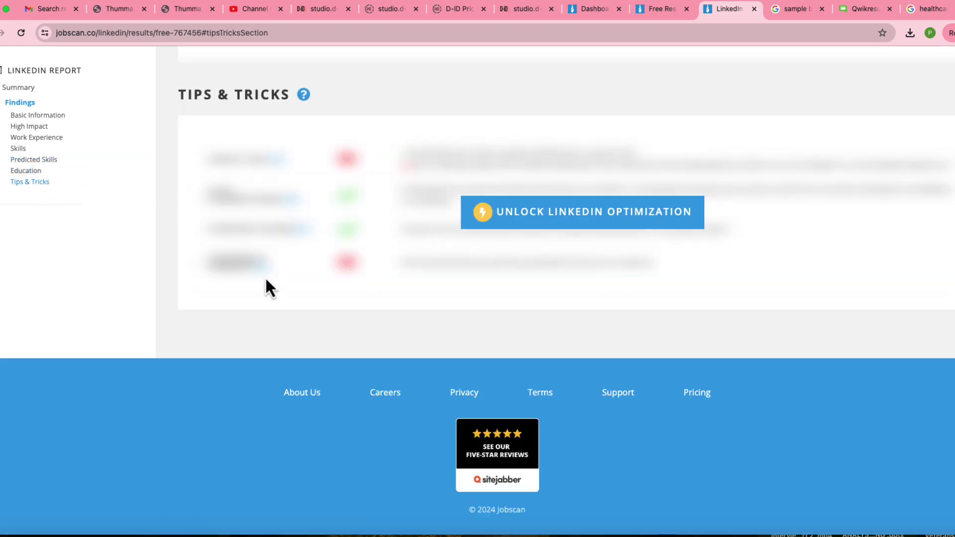
- Open the Job Tracker and search for Business Analyst jobs in New York
scroll(266, 282, up, 20)
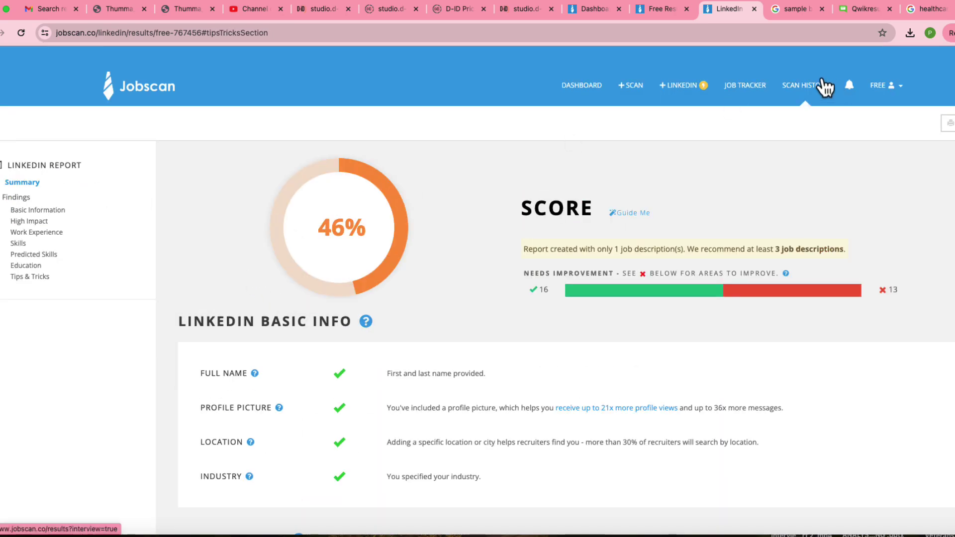
click(742, 88)
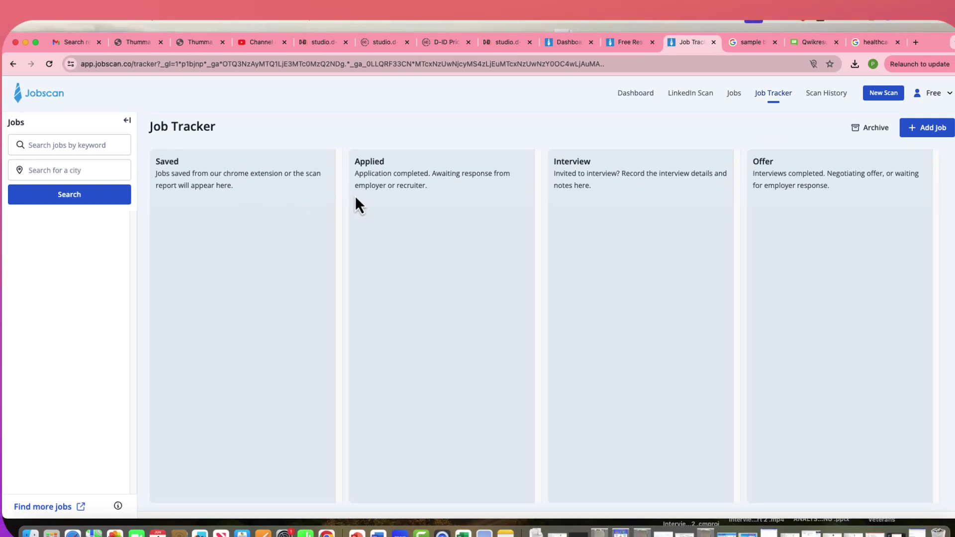
click(94, 145)
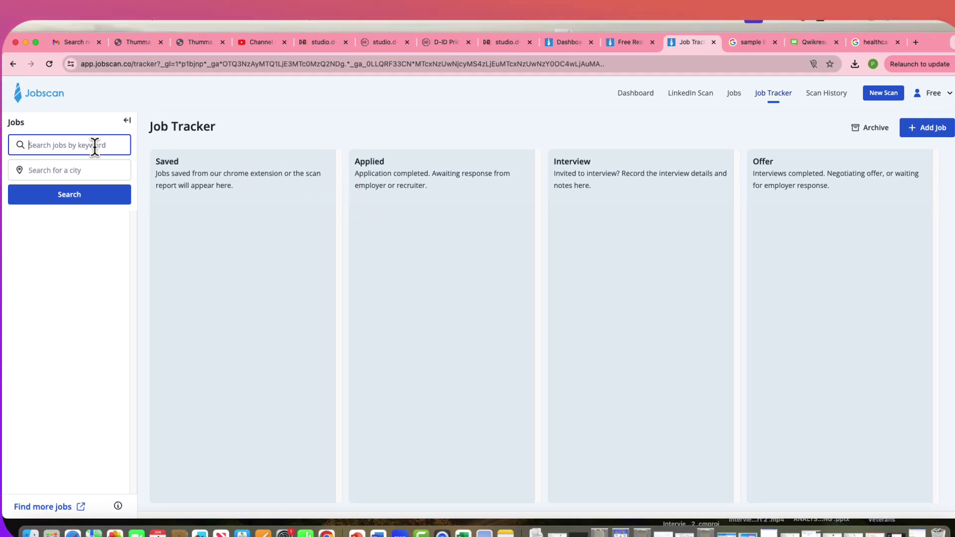
text(Bus)
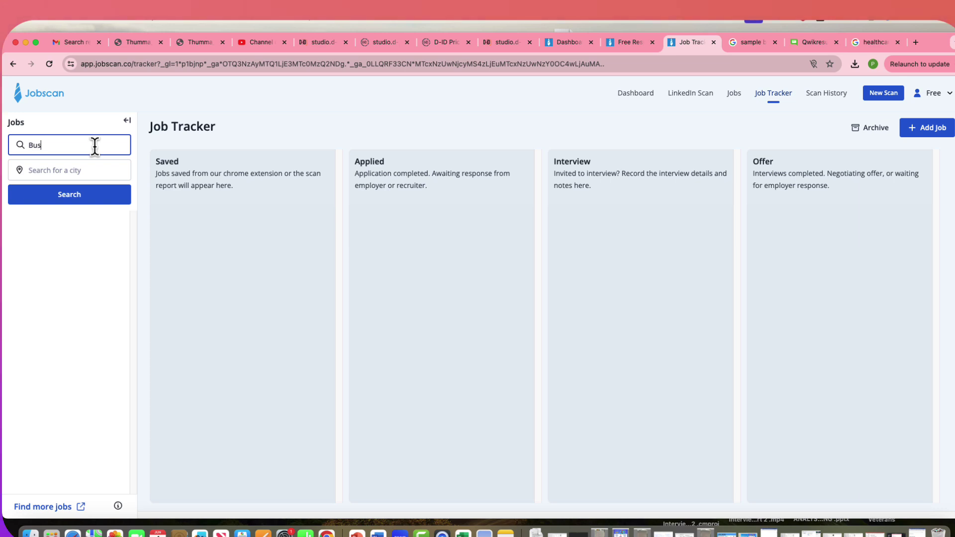
text(iness Analyst)
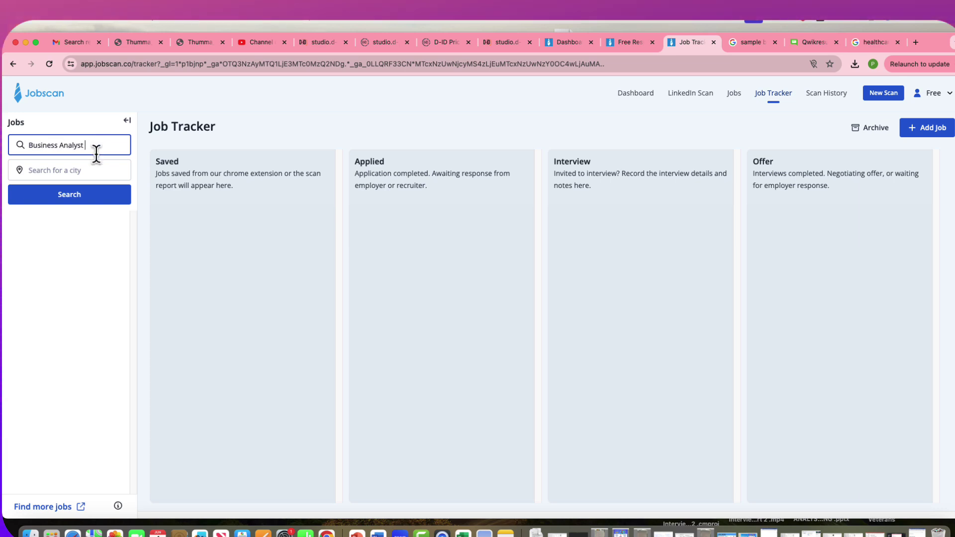
click(92, 169)
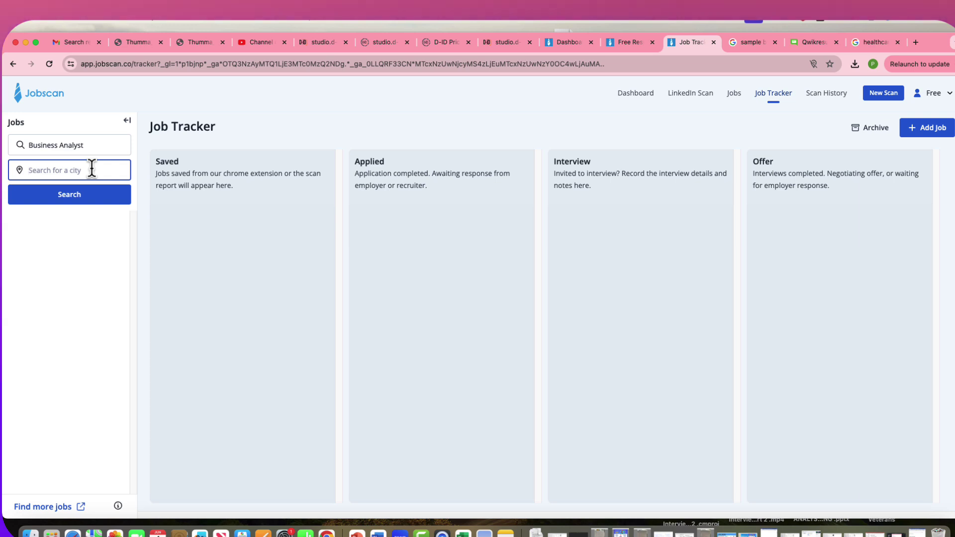
text(New York)
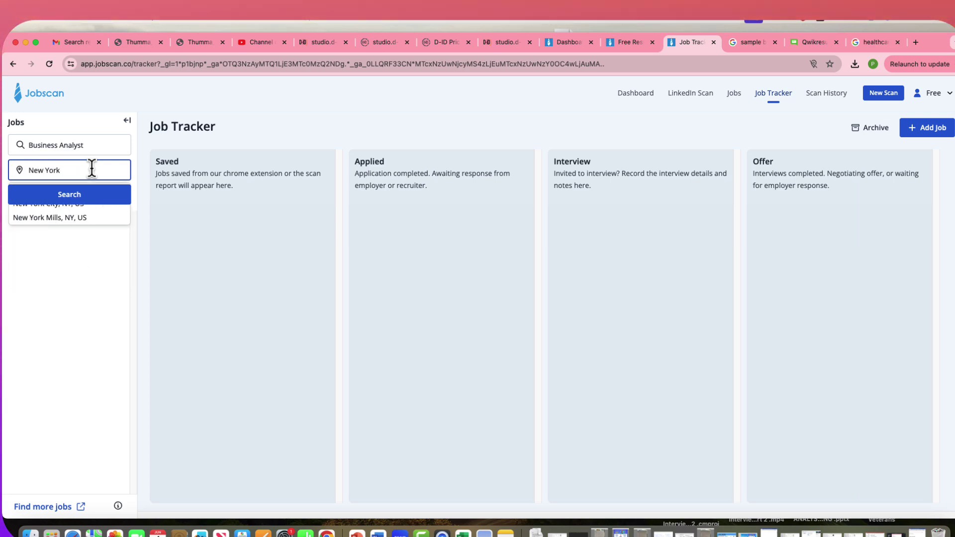
click(87, 192)
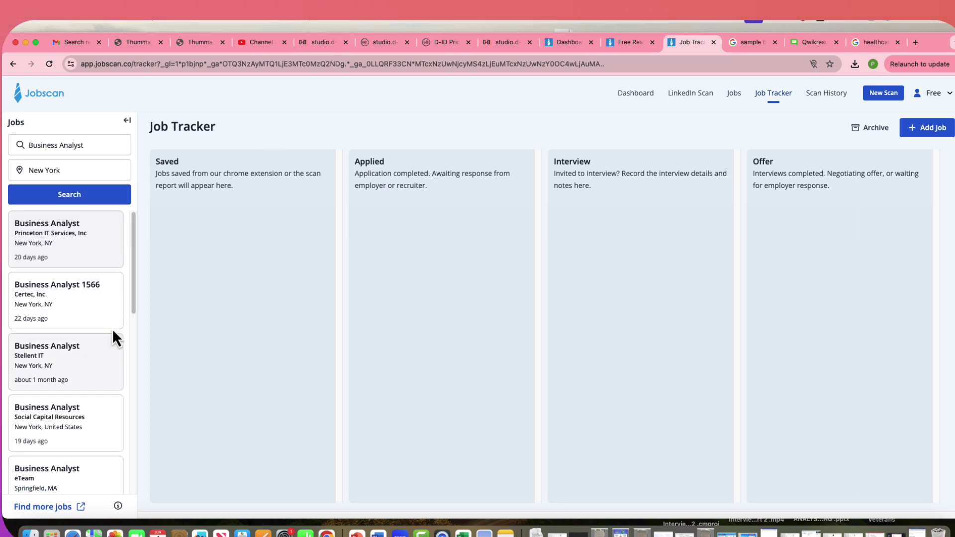
- Read the Princeton IT Services Business Analyst posting and add it to the tracker's Saved stage
click(79, 243)
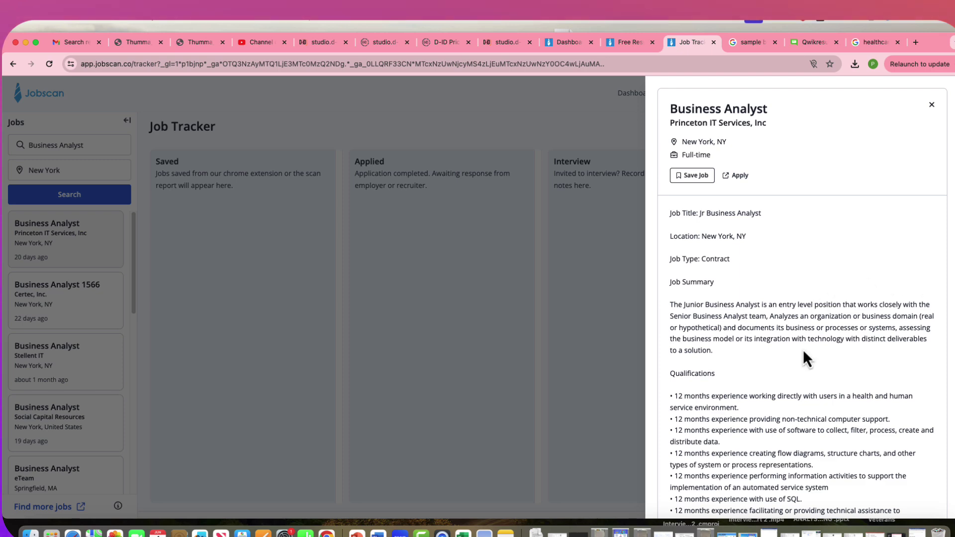
scroll(792, 392, down, 5)
scroll(792, 386, up, 5)
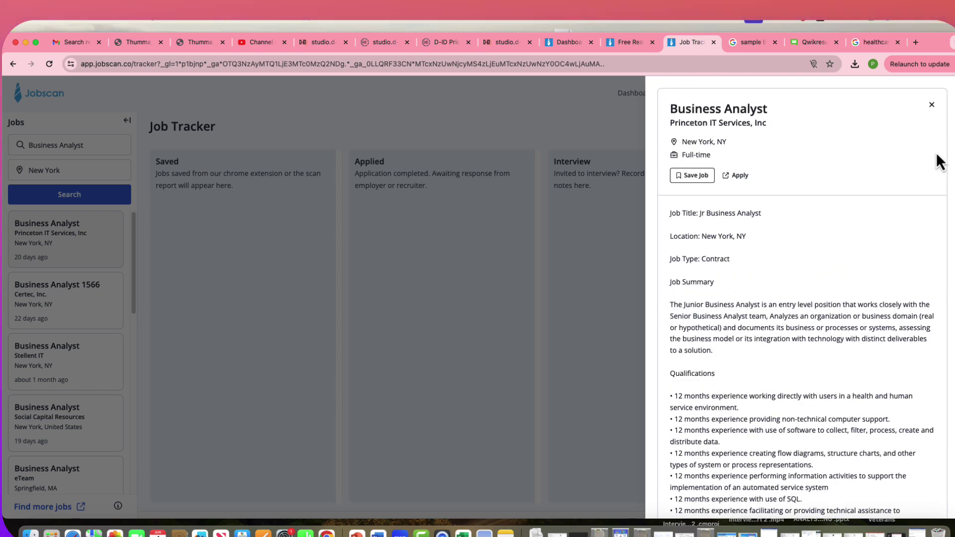
click(932, 106)
drag(75, 241, 239, 230)
- Read the Certec Business Analyst 1566 posting and add it to the Saved jobs
click(92, 299)
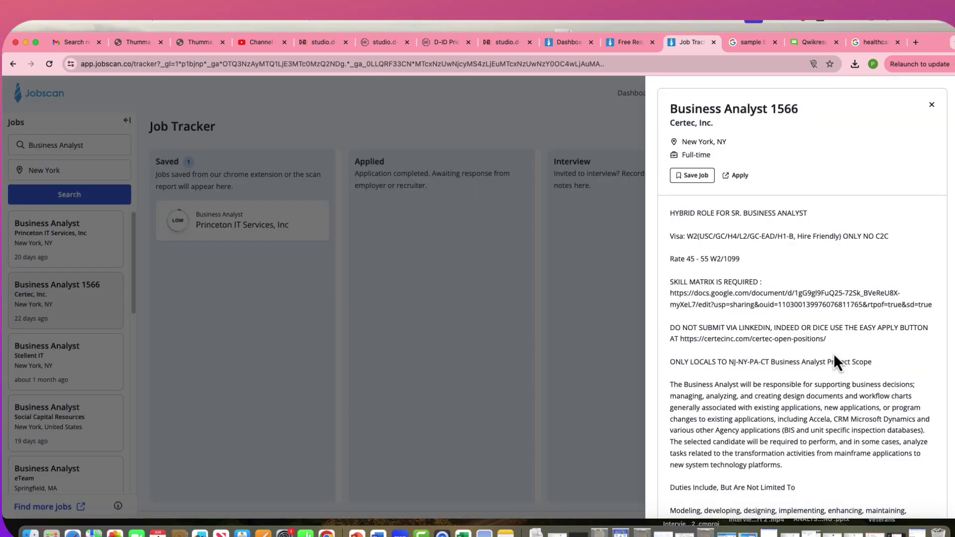
scroll(835, 348, up, 10)
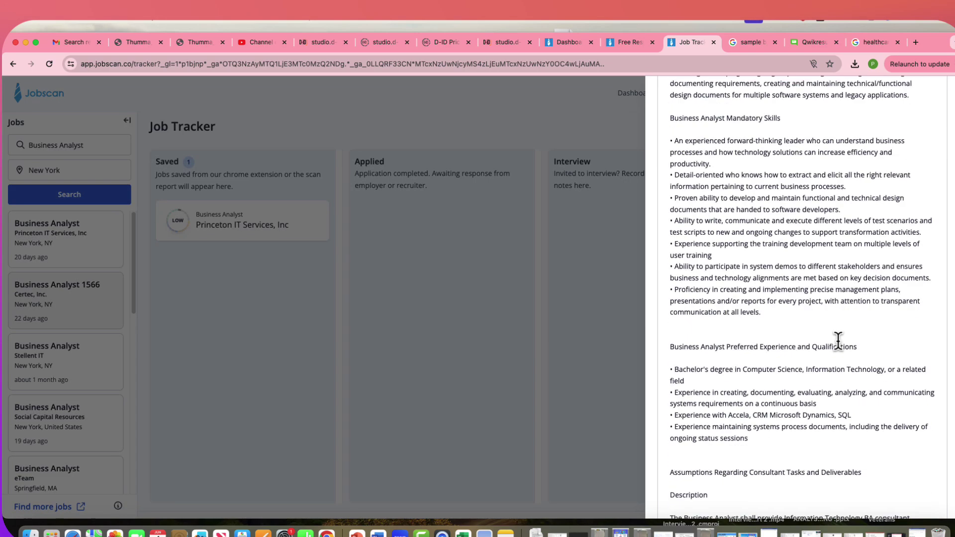
click(931, 105)
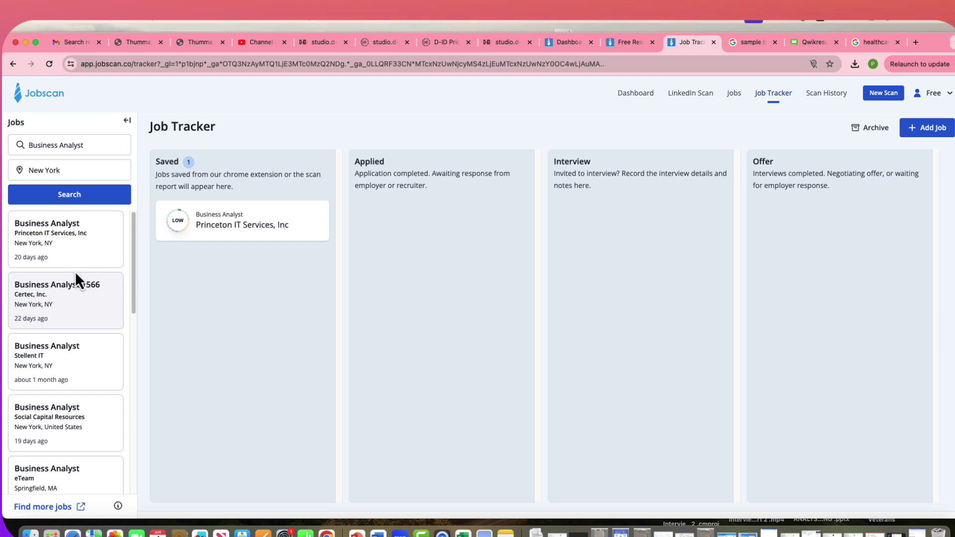
drag(75, 285, 440, 279)
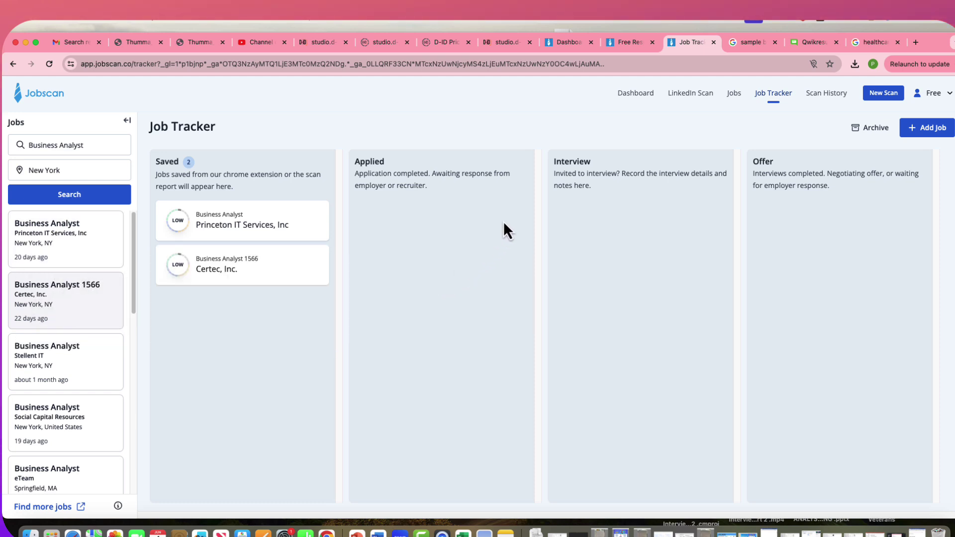
- View the Stellent IT Business Analyst posting and add it to the Saved jobs
click(46, 354)
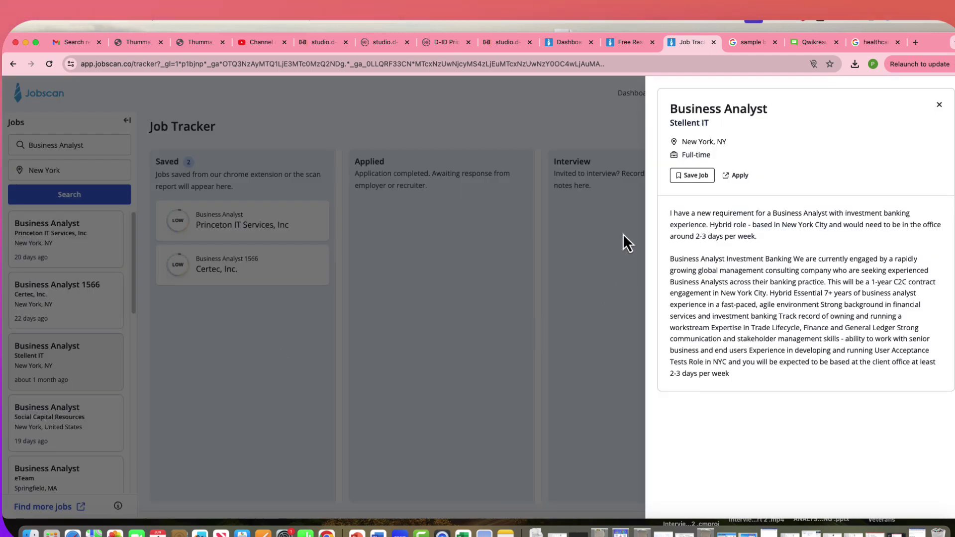
click(936, 106)
drag(43, 371, 414, 377)
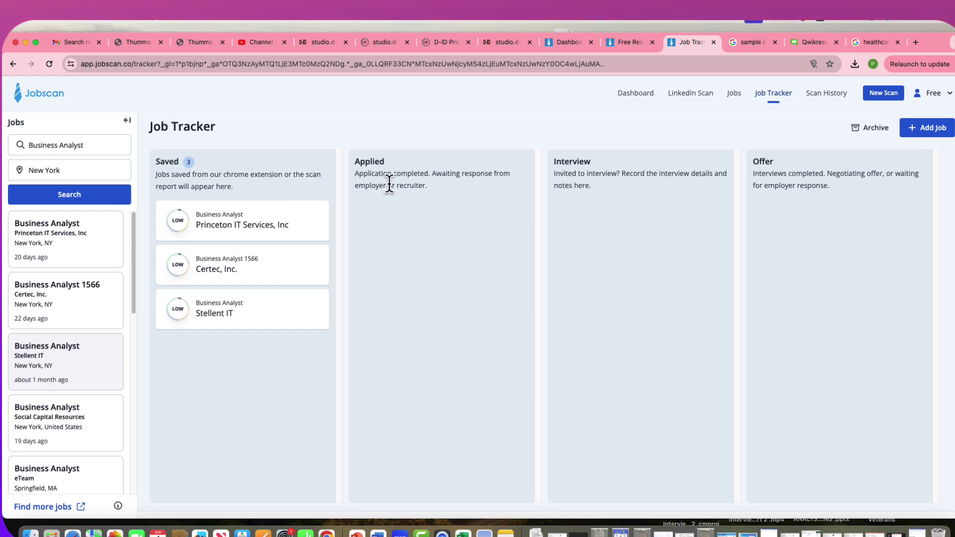
- Move the Princeton IT Services, Certec and Stellent IT jobs from Saved to Applied
drag(280, 224, 486, 219)
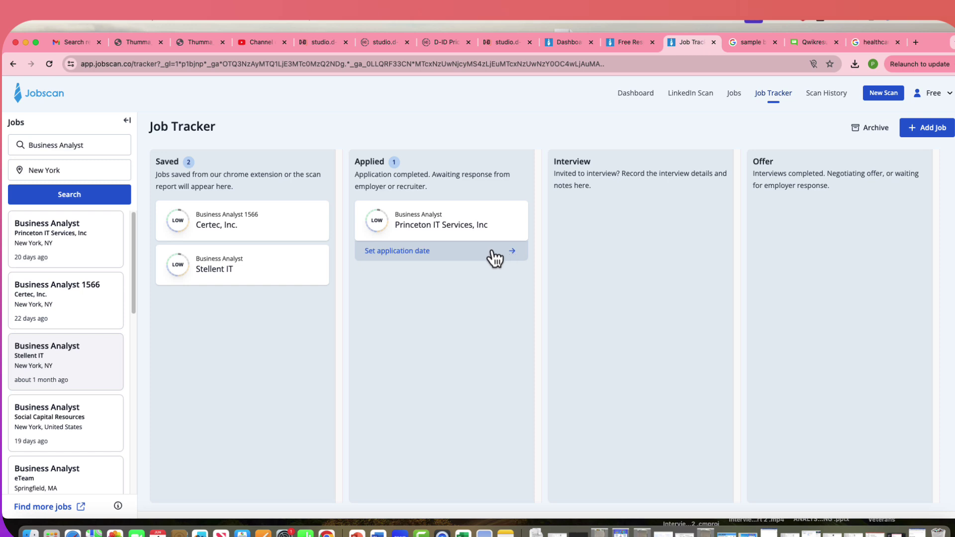
drag(289, 234, 500, 313)
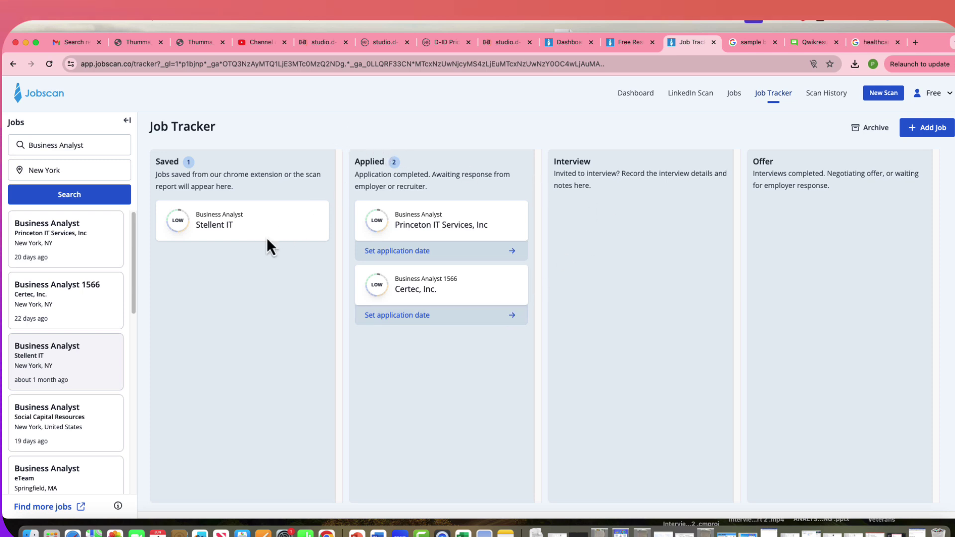
drag(267, 239, 473, 374)
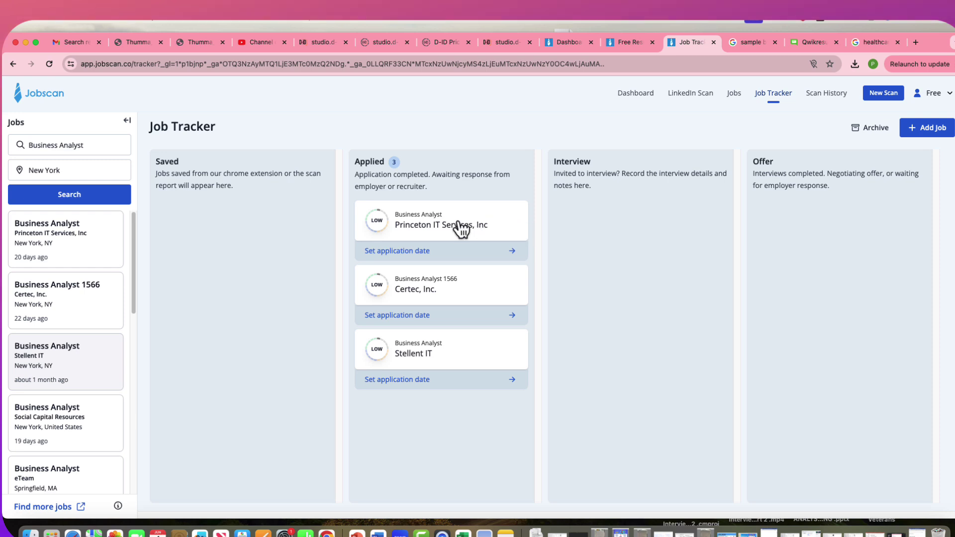
- Move the Princeton IT Services and Stellent IT jobs from Applied to Interview
drag(461, 230, 677, 241)
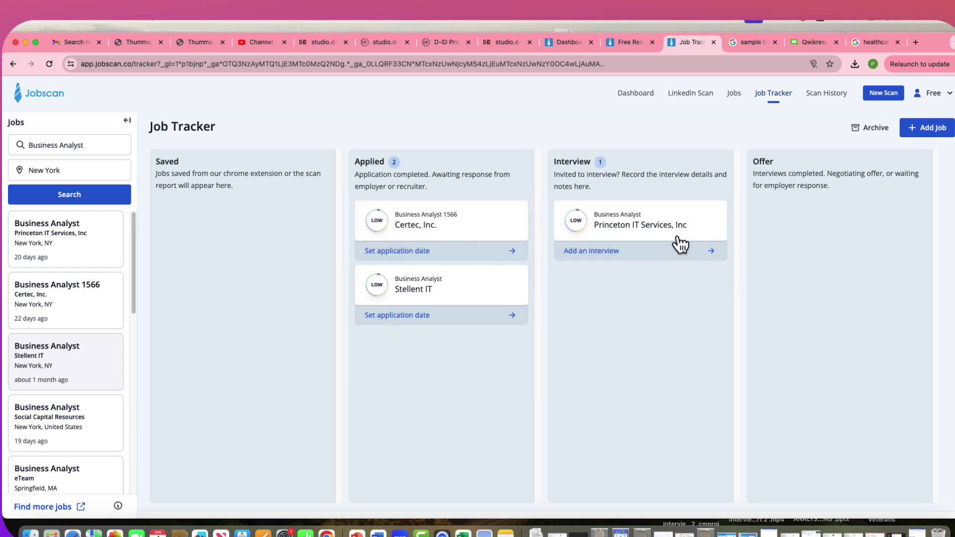
drag(454, 285, 689, 312)
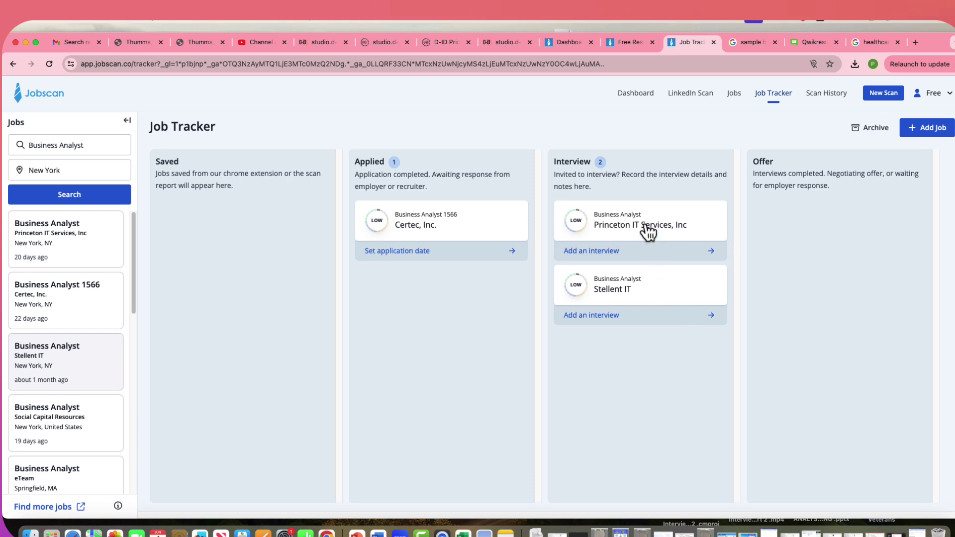
- Move the Princeton IT Services job from Interview to Offer in the Job Tracker
drag(652, 230, 785, 234)
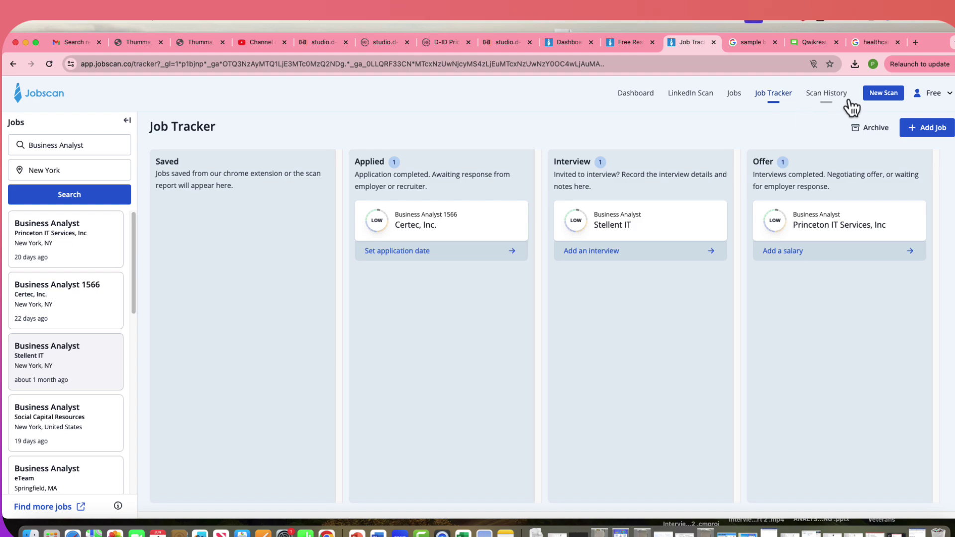
- Open the Jobs page and look through the New York business analyst listings
click(733, 94)
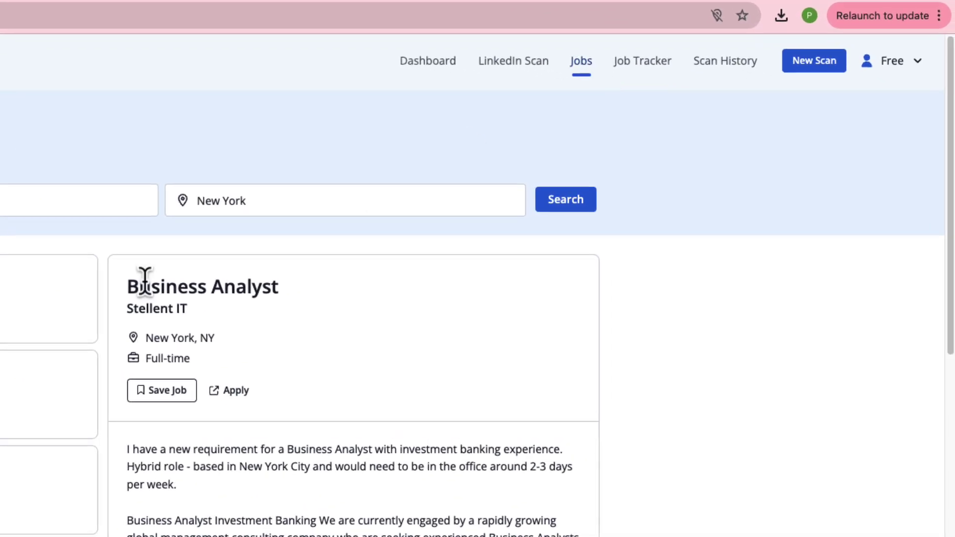
scroll(5, 417, down, 5)
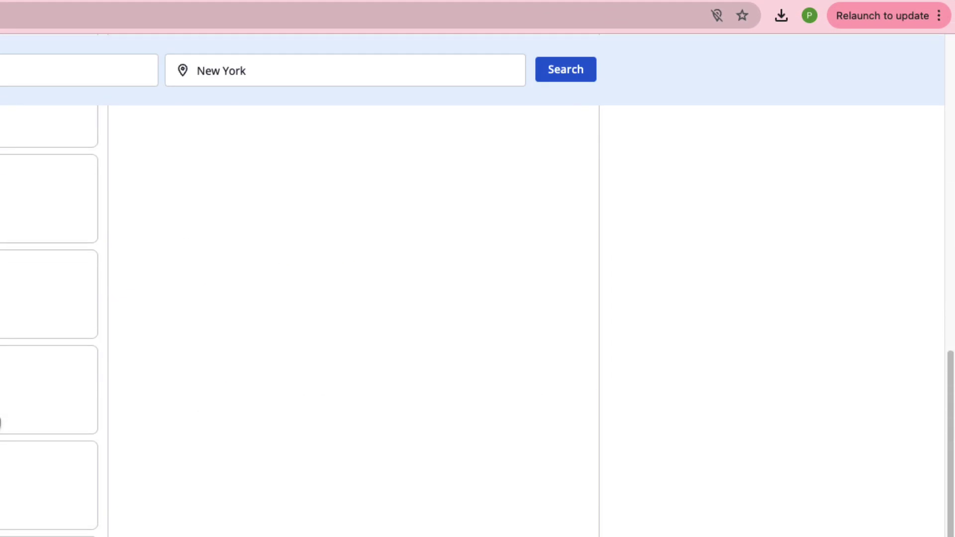
scroll(0, 420, down, 1)
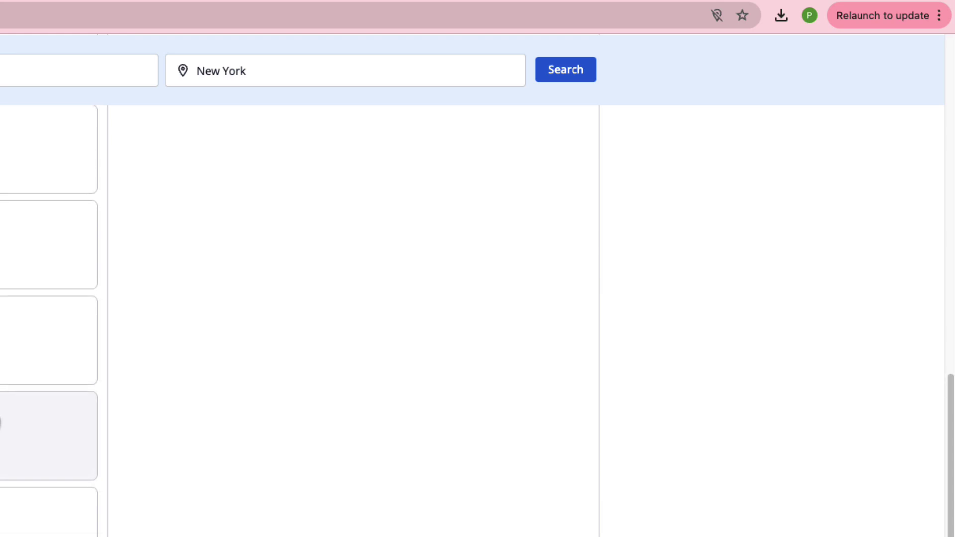
scroll(0, 420, up, 10)
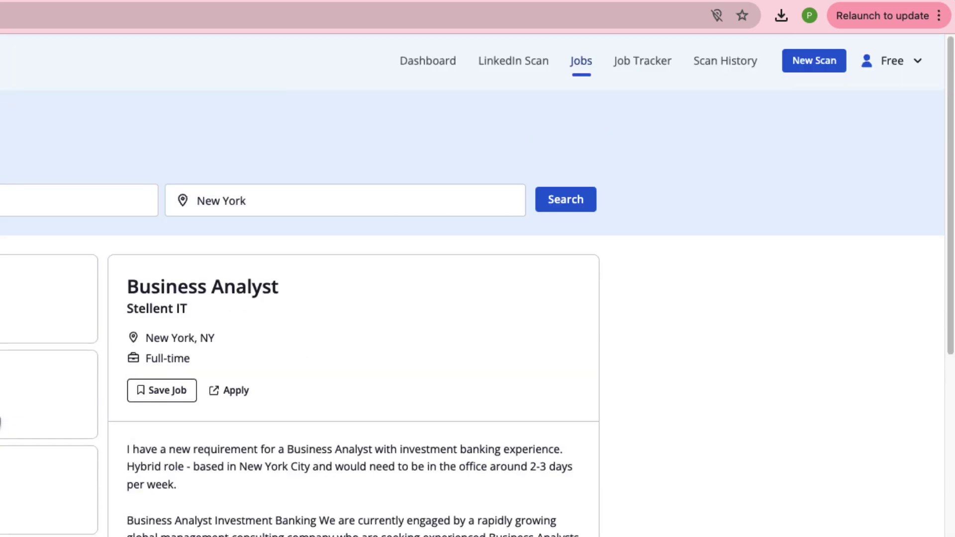
- Visit the LinkedIn optimization page, return to the dashboard and look through its upgrade perks, report cards, new scan form and jobs section
click(512, 62)
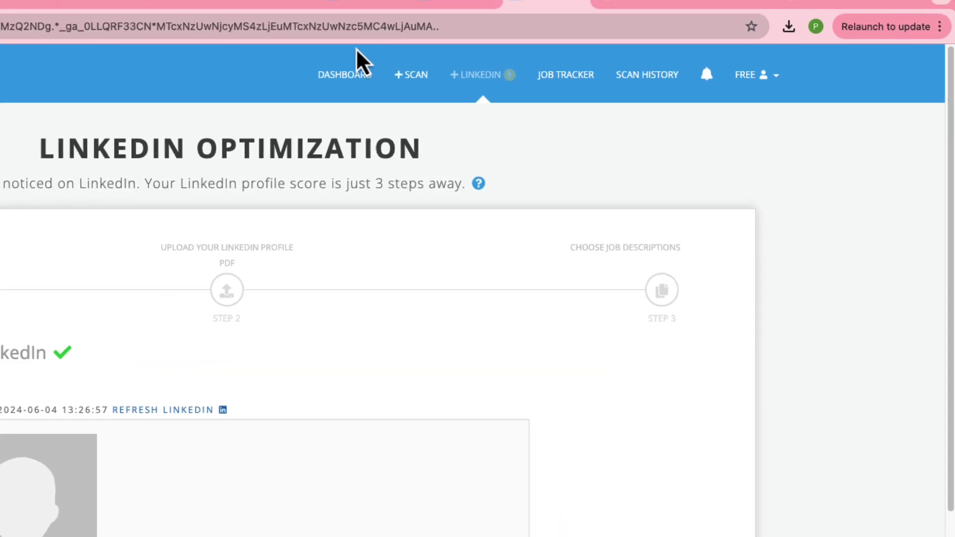
click(317, 65)
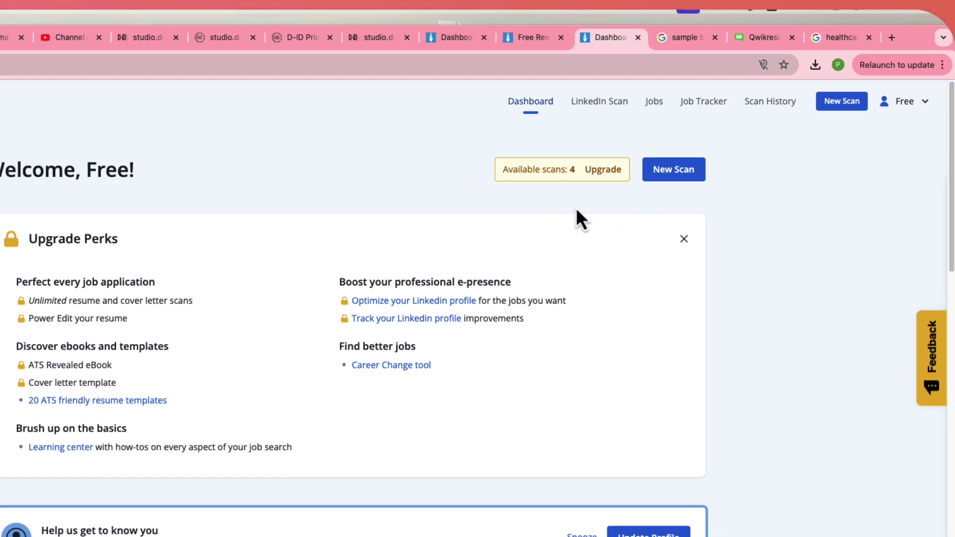
scroll(368, 365, down, 10)
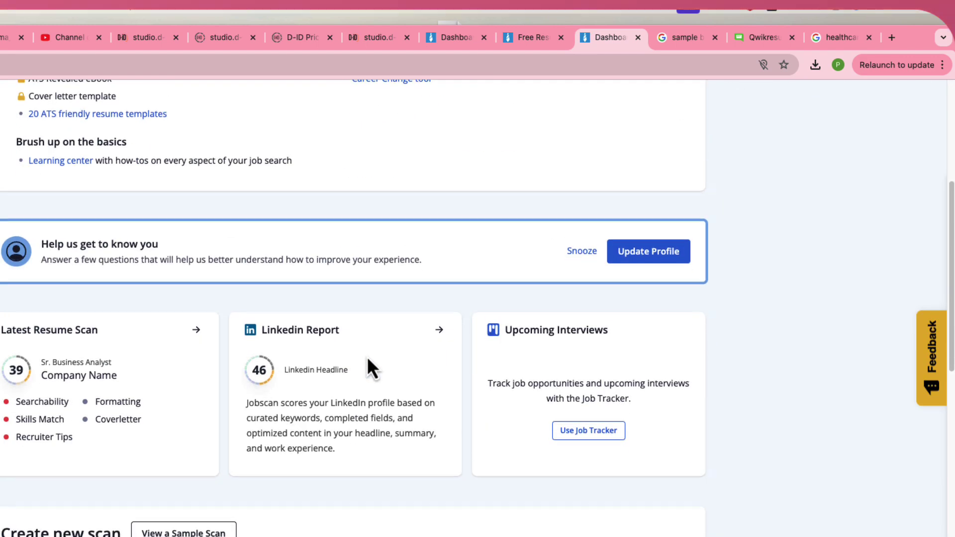
scroll(370, 368, down, 4)
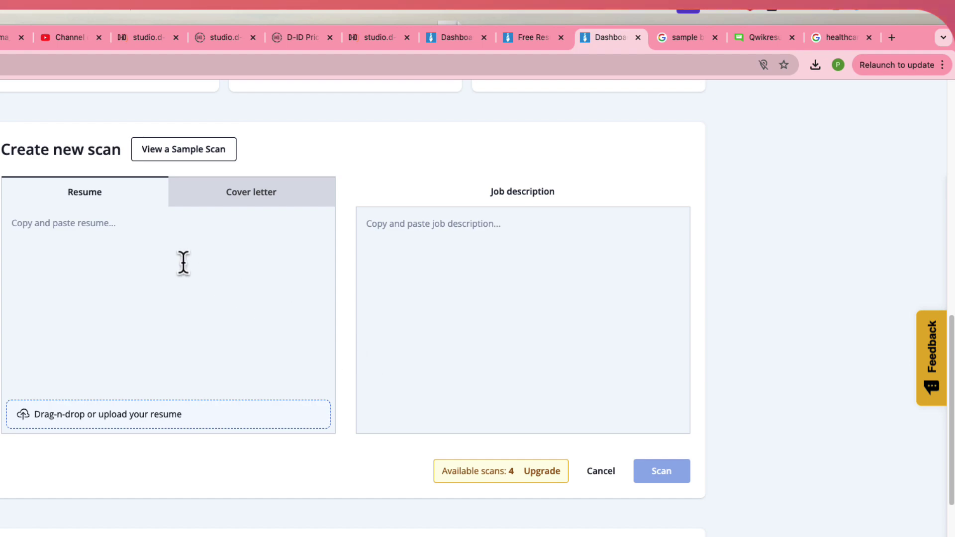
scroll(341, 422, down, 7)
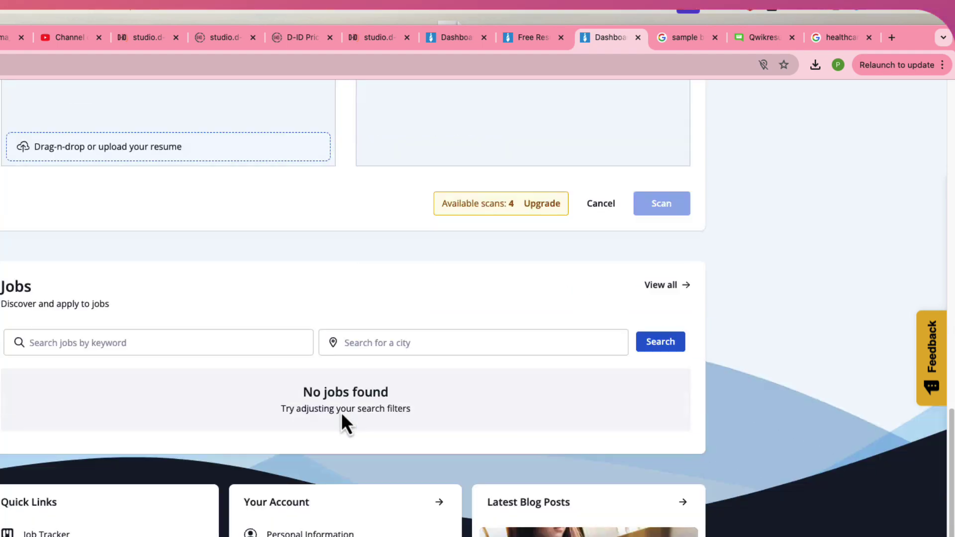
scroll(348, 418, up, 20)
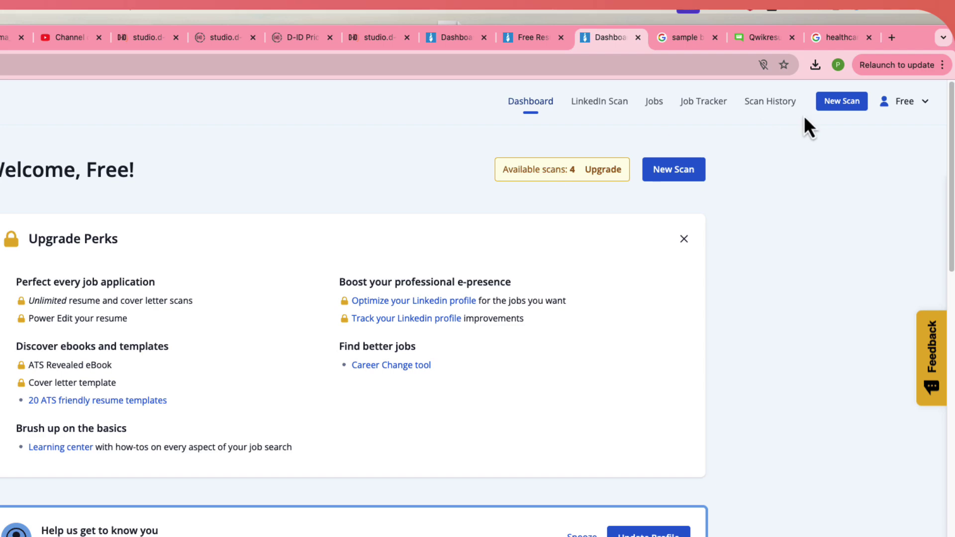
scroll(541, 400, down, 8)
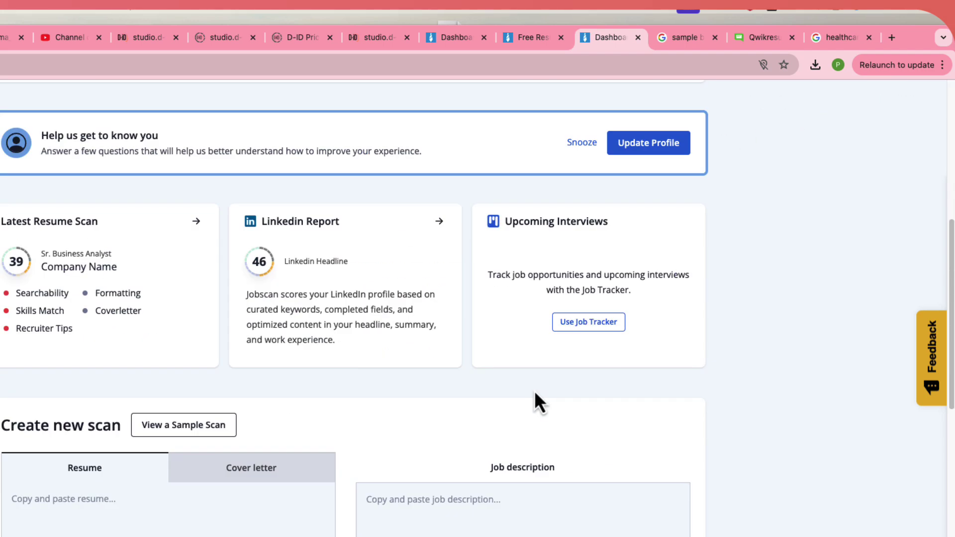
scroll(539, 401, up, 8)
- Go back to the LinkedIn optimization page and open the premium upgrade plans from the account options
click(587, 105)
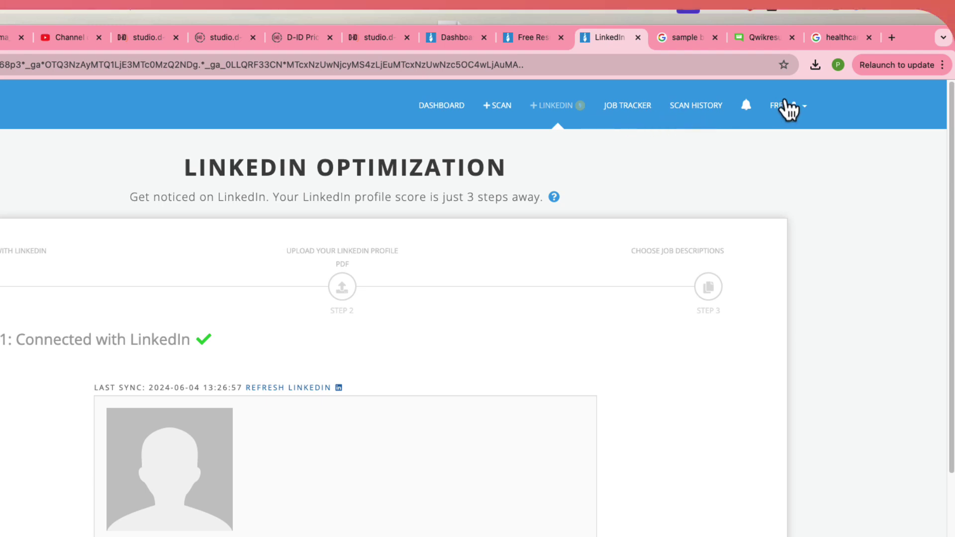
click(792, 106)
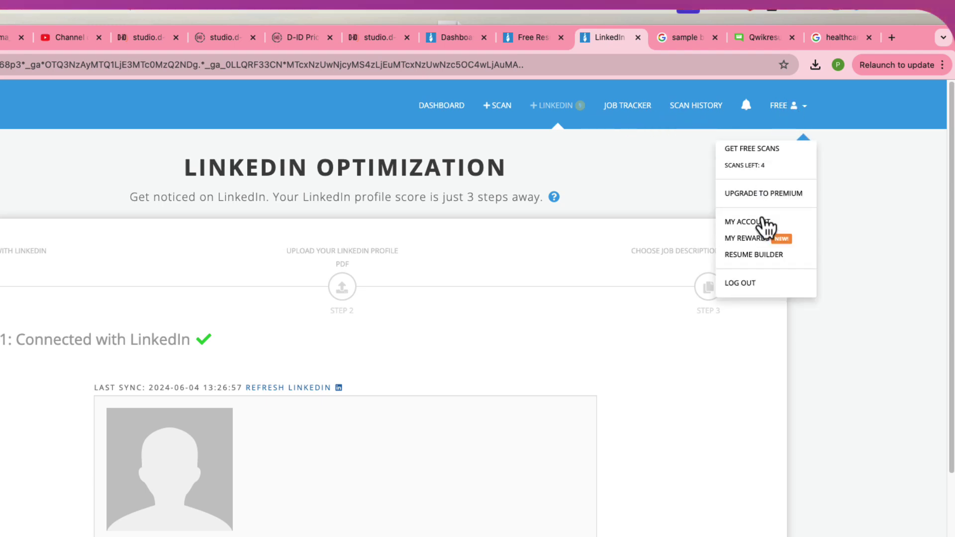
click(771, 196)
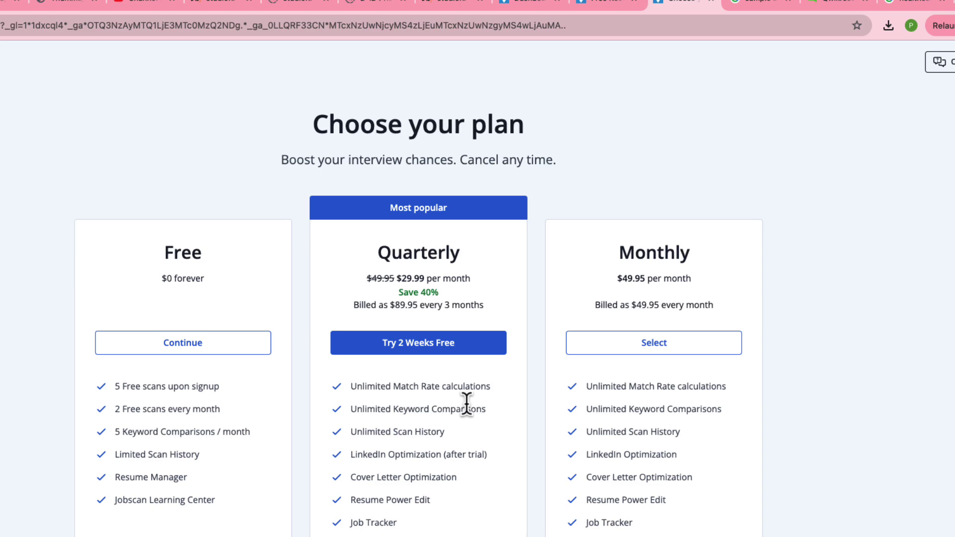
- Compare the prices and features of the Free, Quarterly and Monthly plans and read the frequently asked questions on trials and cancellation
scroll(467, 403, down, 3)
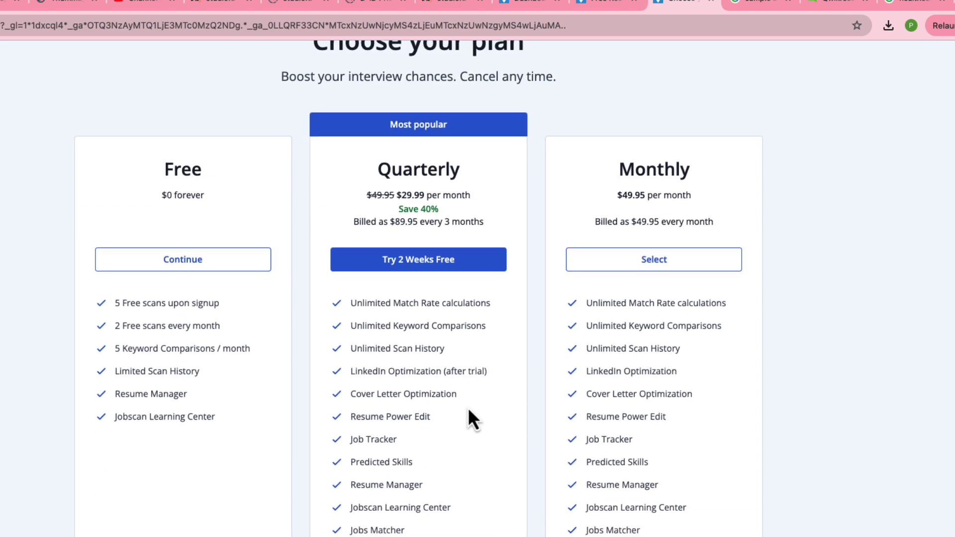
scroll(468, 411, down, 5)
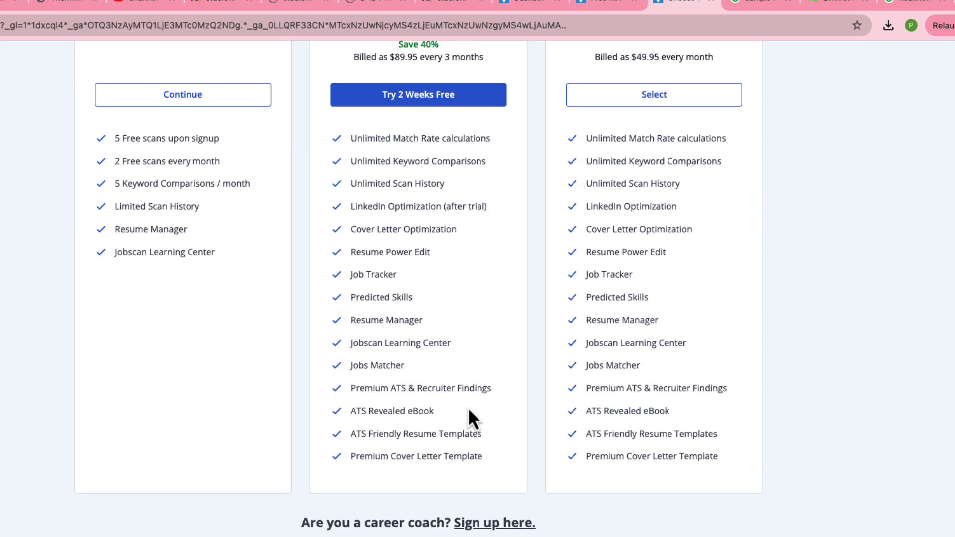
scroll(468, 410, up, 2)
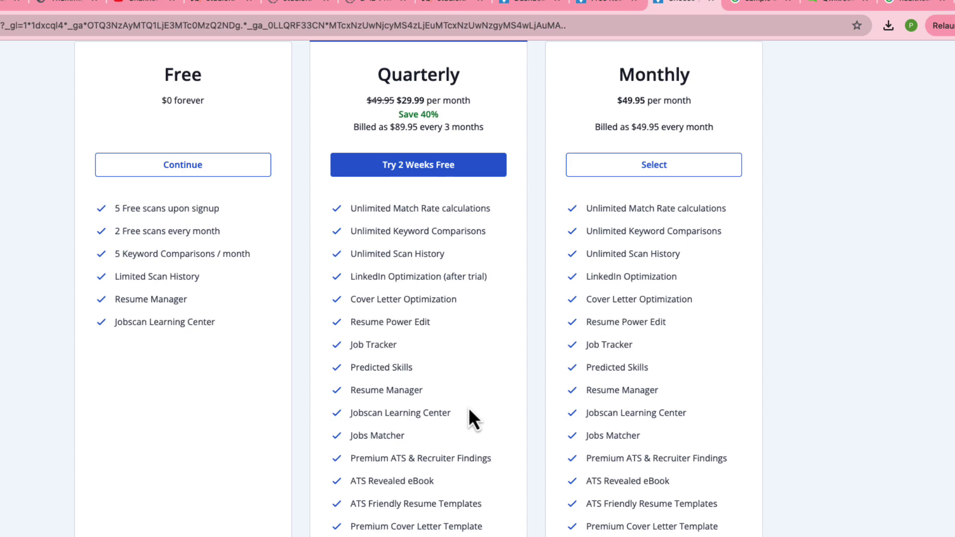
scroll(468, 408, up, 5)
scroll(468, 407, down, 15)
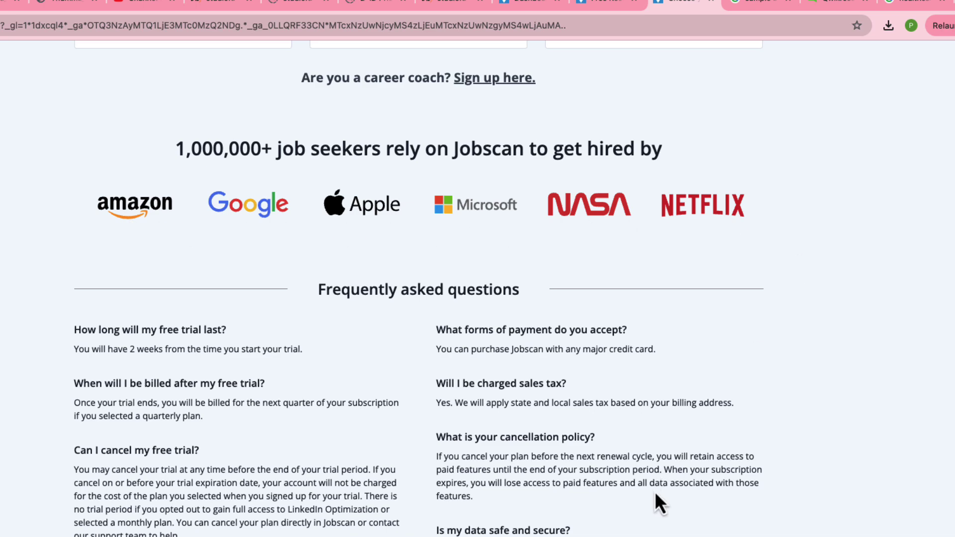
scroll(655, 494, down, 6)
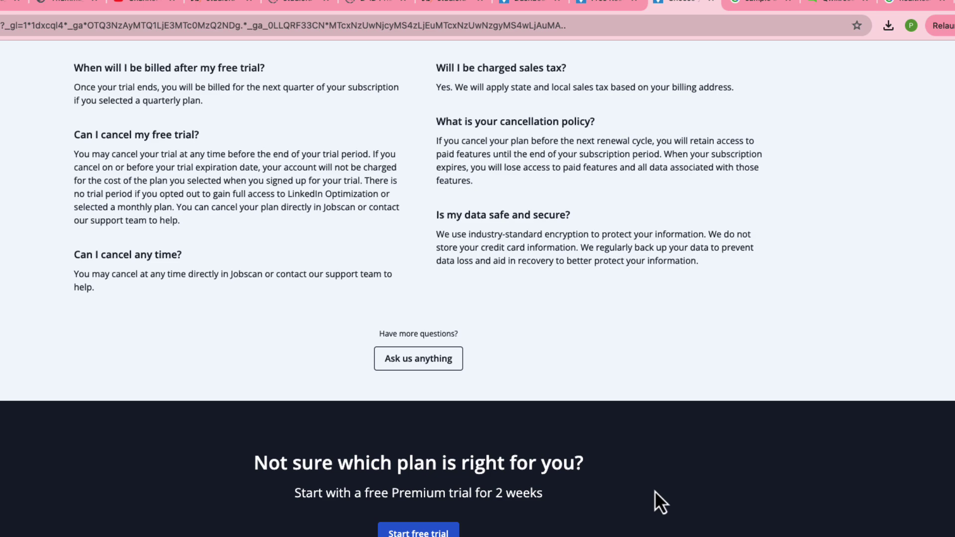
scroll(654, 491, up, 5)
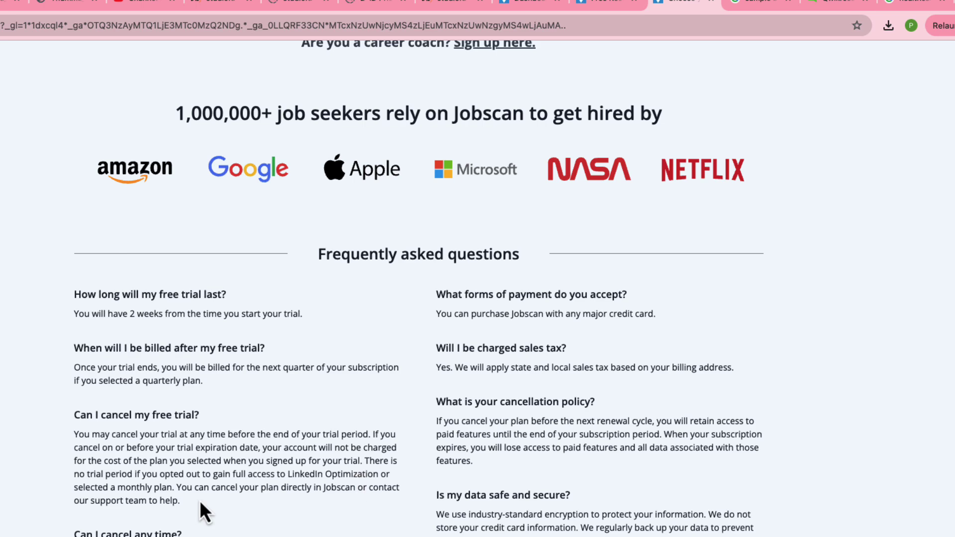
scroll(264, 499, up, 10)
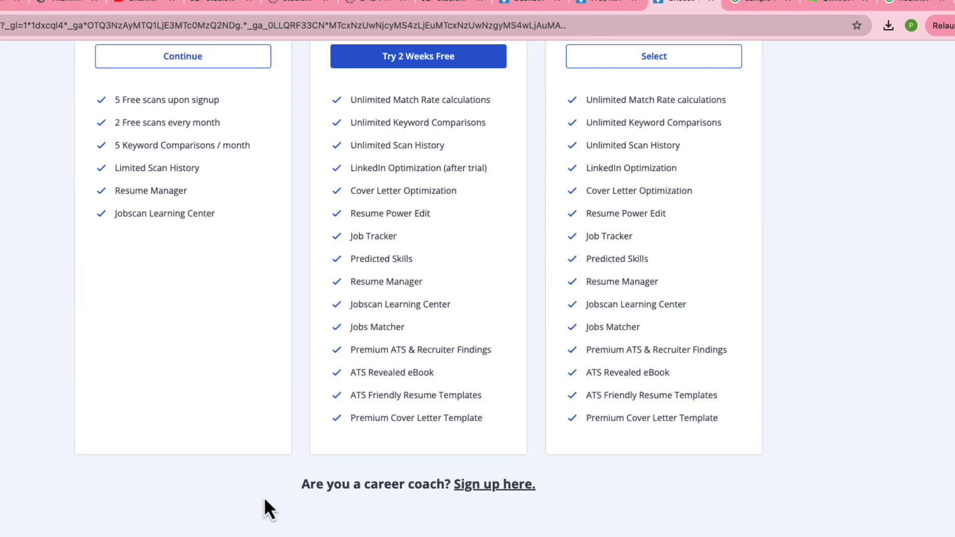
scroll(264, 497, up, 3)
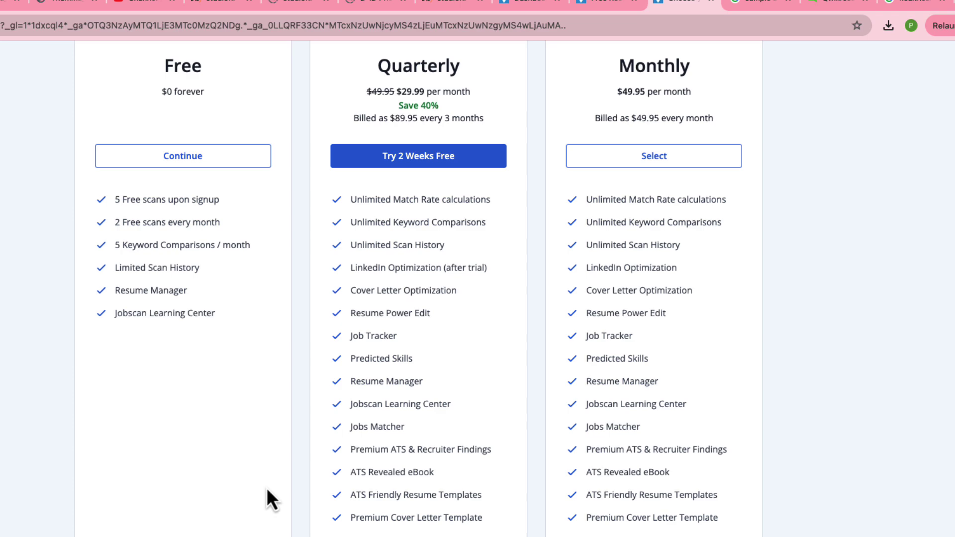
scroll(260, 491, up, 4)
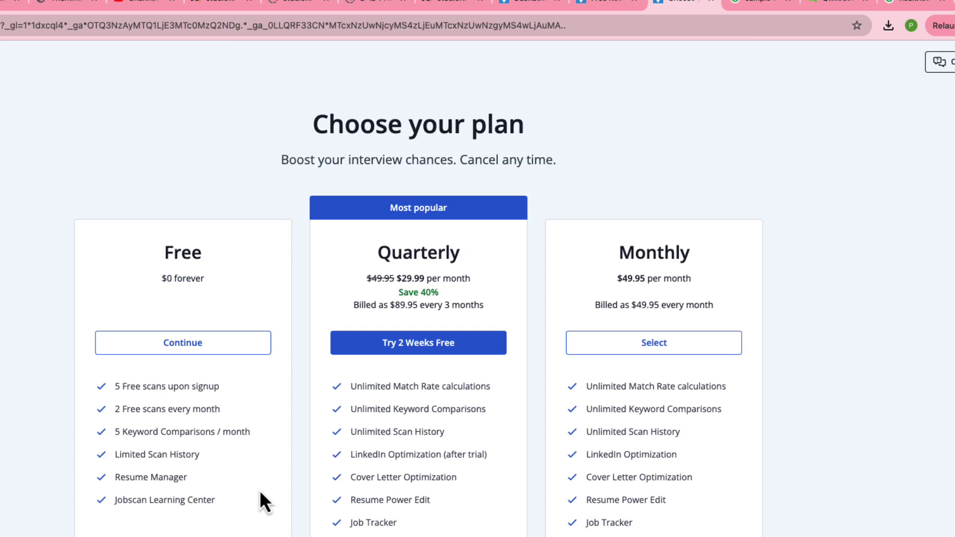
- Switch to the free resume builder page and start building a new resume from scratch
click(593, 7)
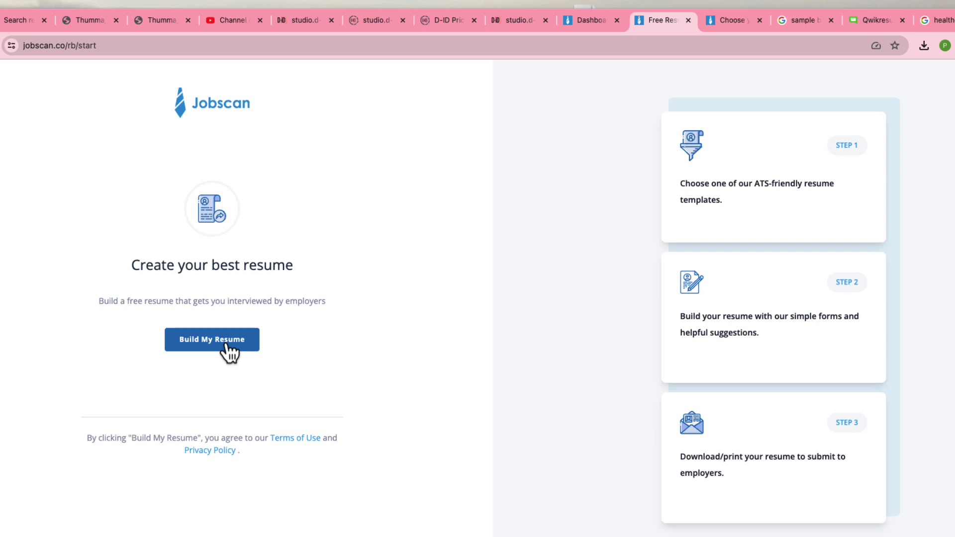
click(229, 350)
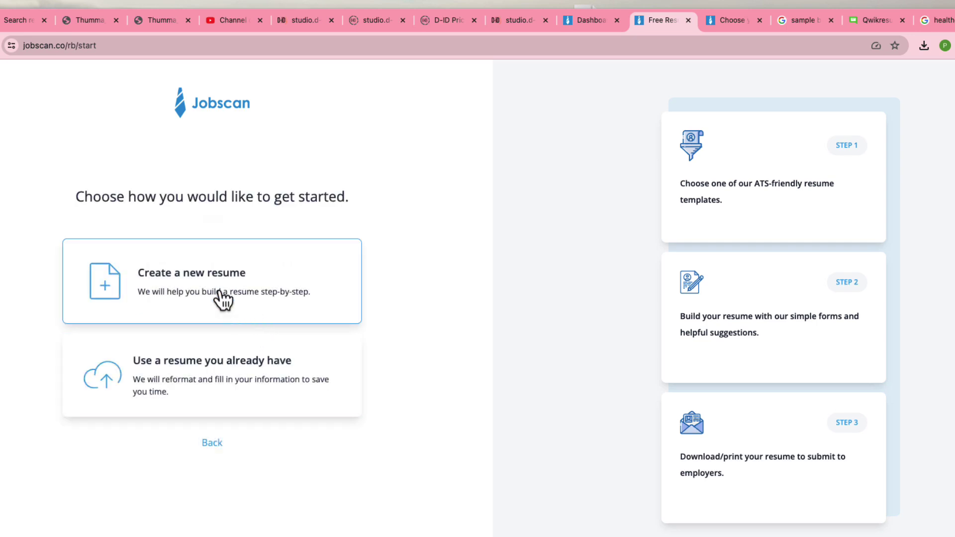
click(223, 298)
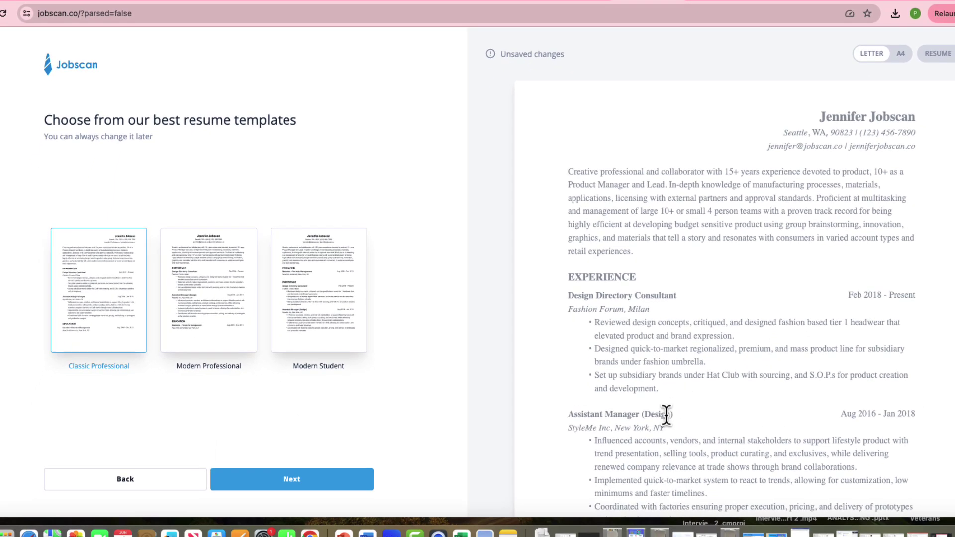
- Preview the resume templates, select Modern Professional and continue to the profile form
scroll(666, 414, down, 5)
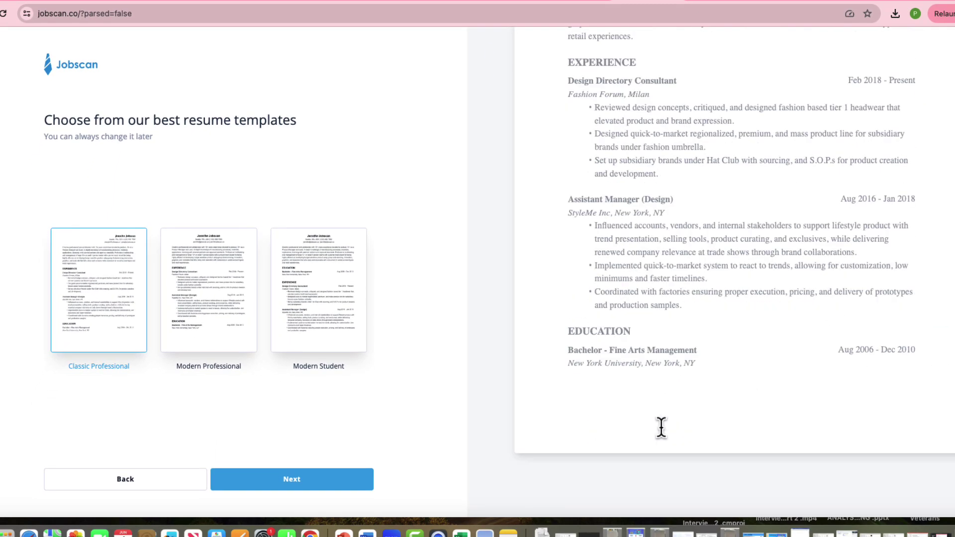
scroll(663, 433, up, 5)
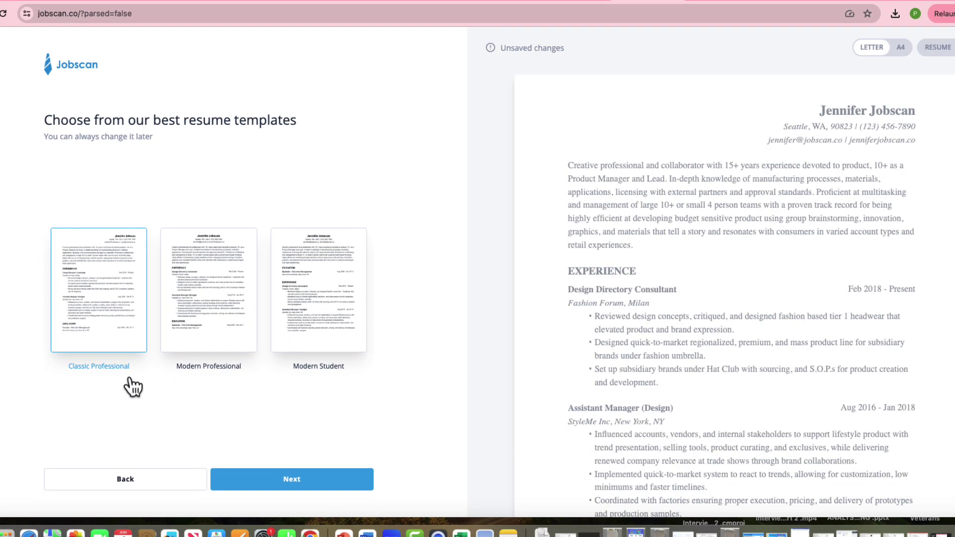
click(201, 311)
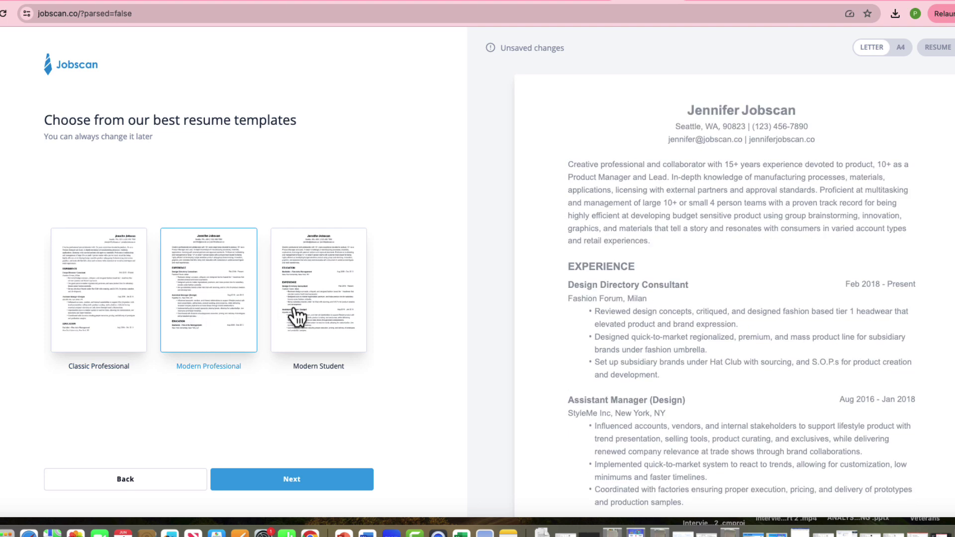
click(297, 317)
click(206, 323)
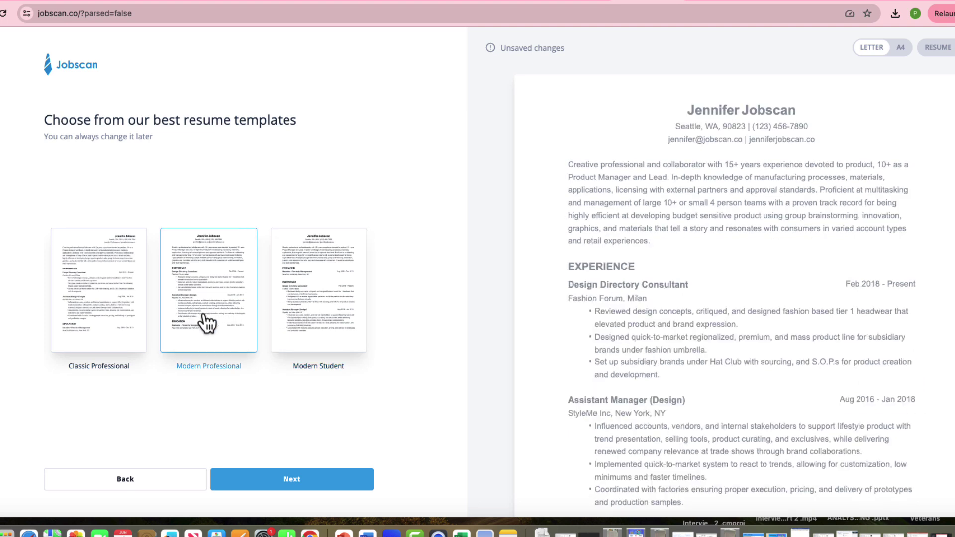
click(311, 480)
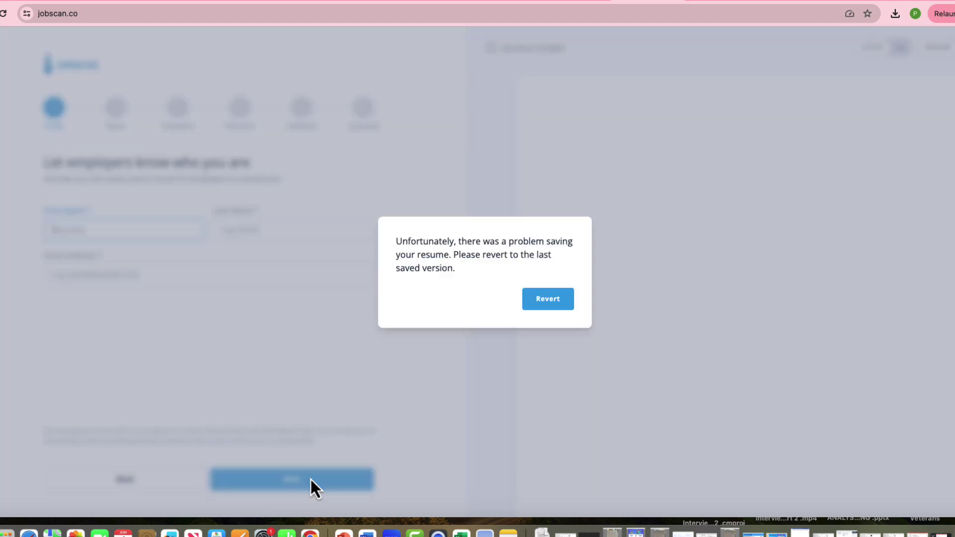
- Fill in the applicant's first name, last name and email address in the resume profile
click(240, 276)
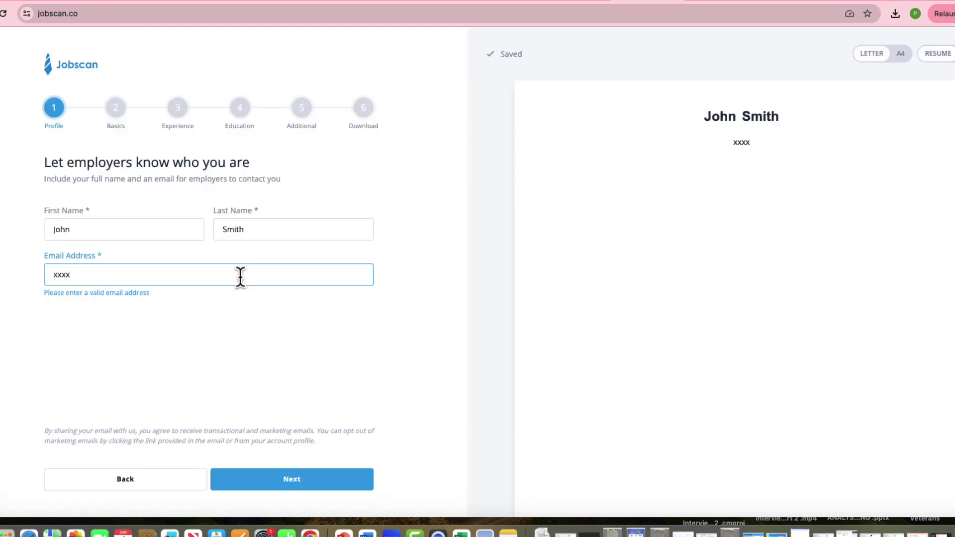
text(@gmail)
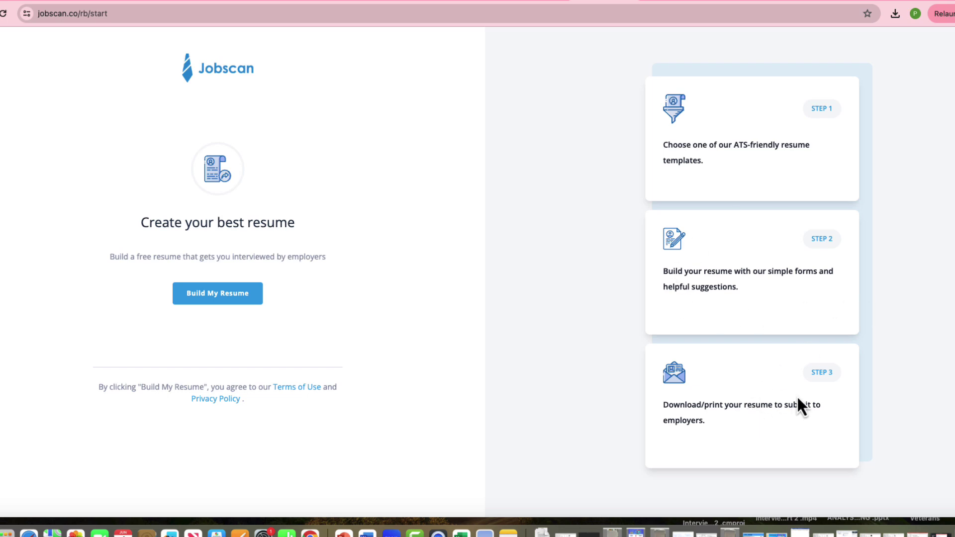
- Start building a resume from an existing one by uploading the sample business analyst resume from the Downloads folder
click(238, 296)
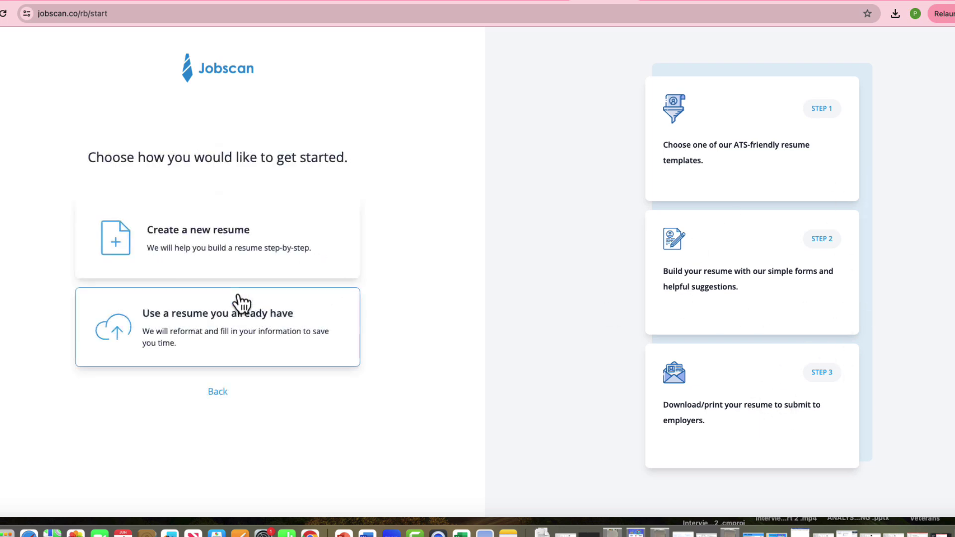
click(257, 325)
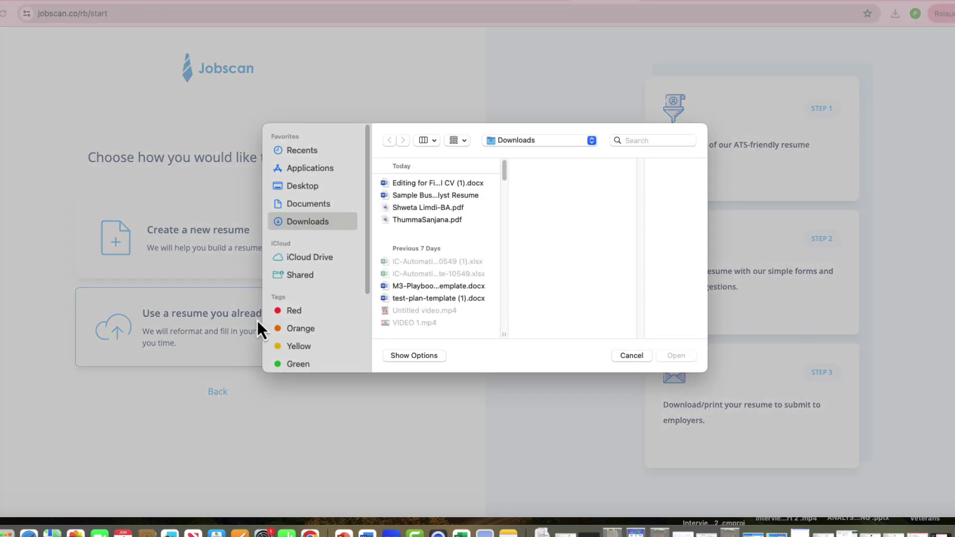
click(443, 196)
click(677, 357)
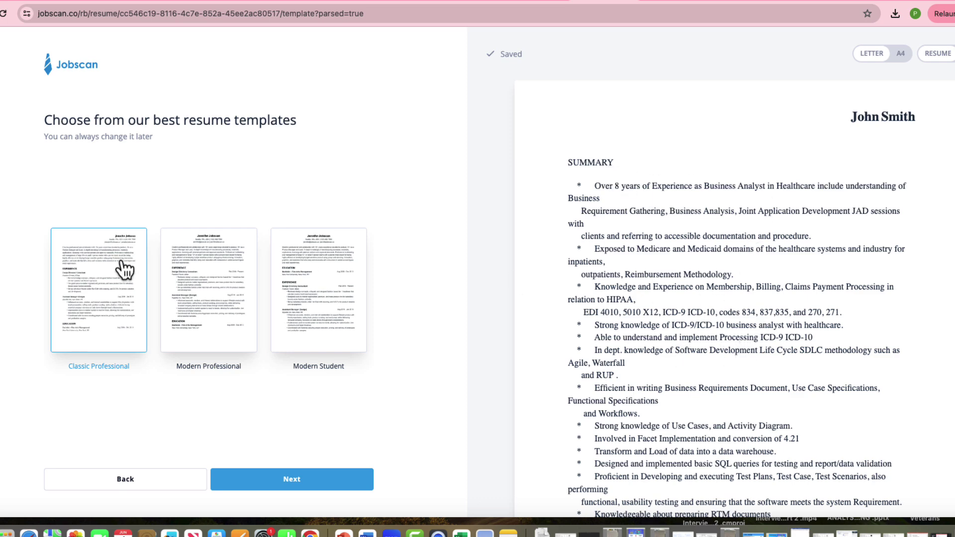
- Compare the three templates on the imported resume, choose Modern Professional and proceed to the profile details
click(248, 314)
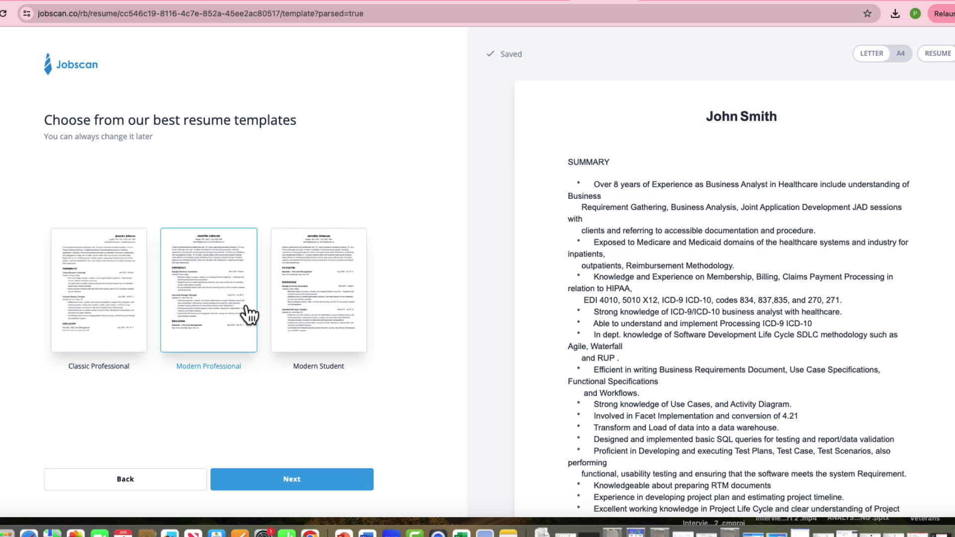
click(334, 312)
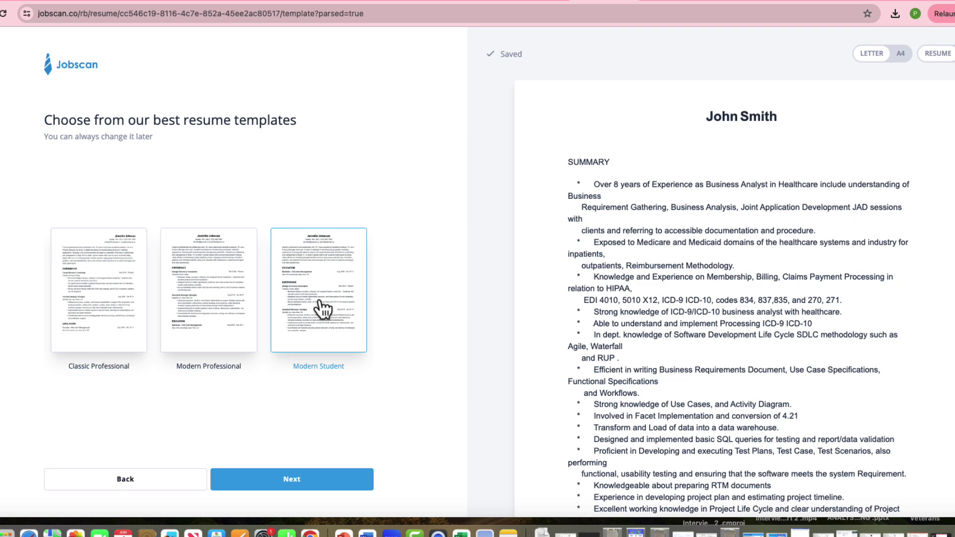
click(210, 309)
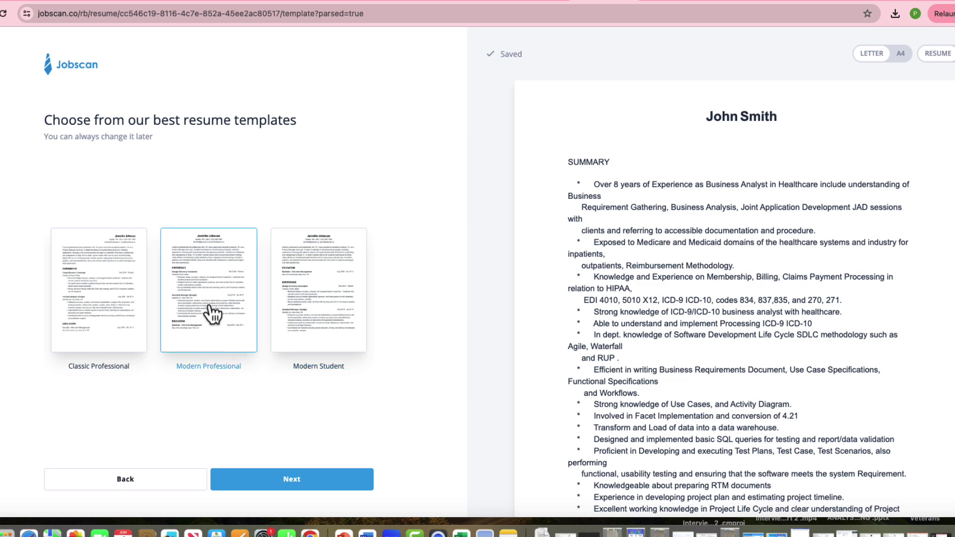
click(83, 310)
click(218, 309)
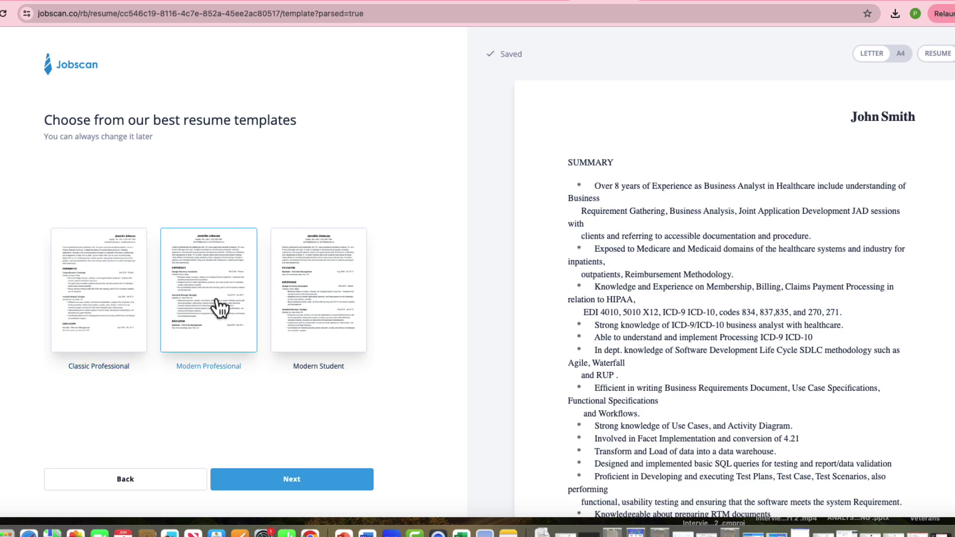
scroll(767, 411, down, 20)
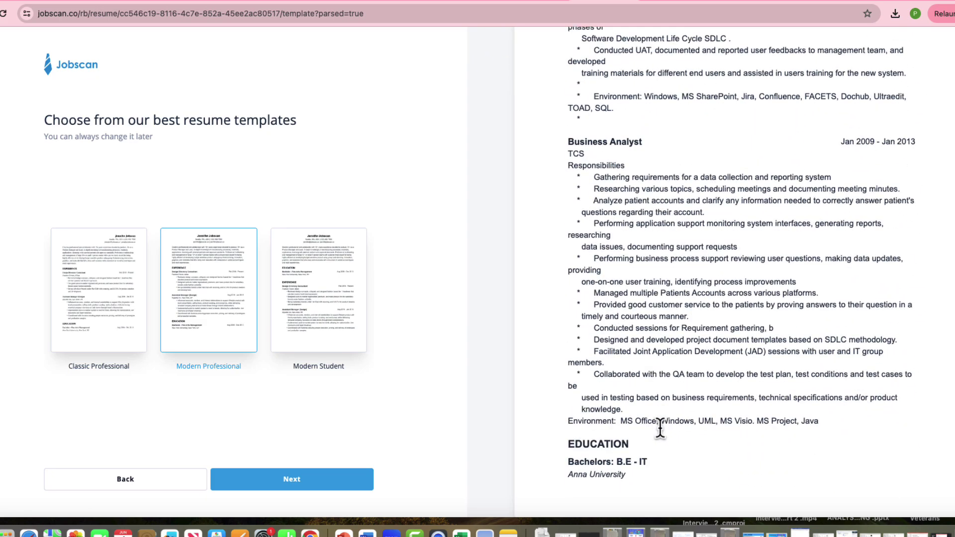
click(292, 479)
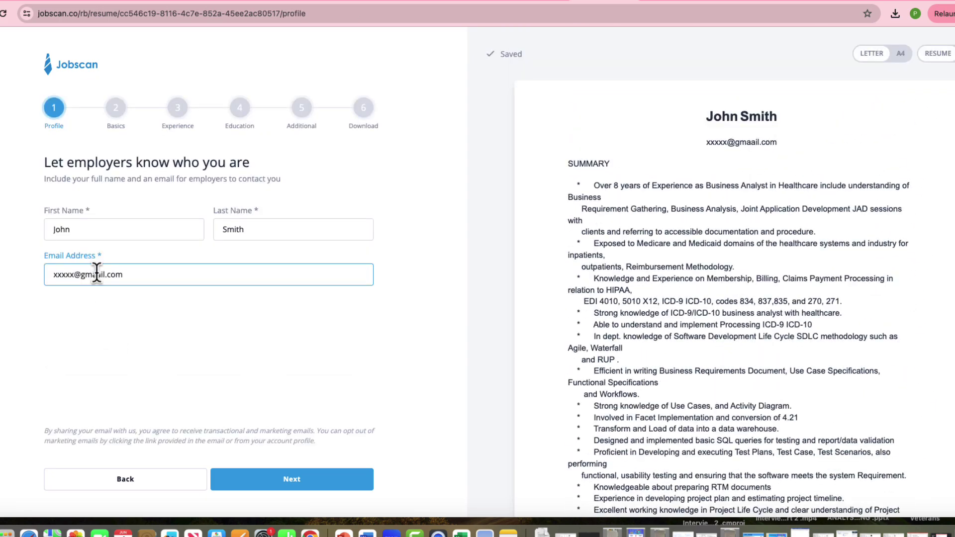
- Confirm the profile details, then fill in the applicant's city, state and ZIP code in the basics form
click(241, 480)
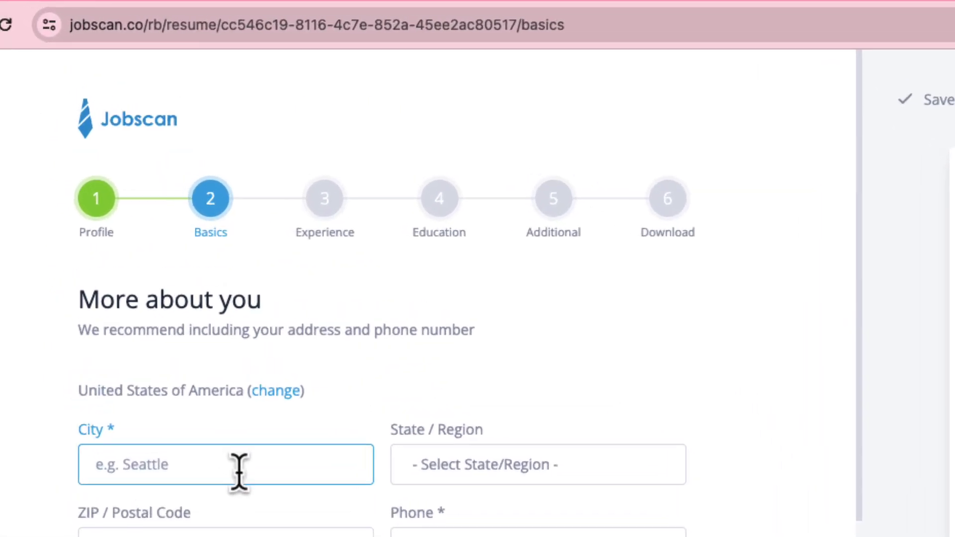
click(246, 485)
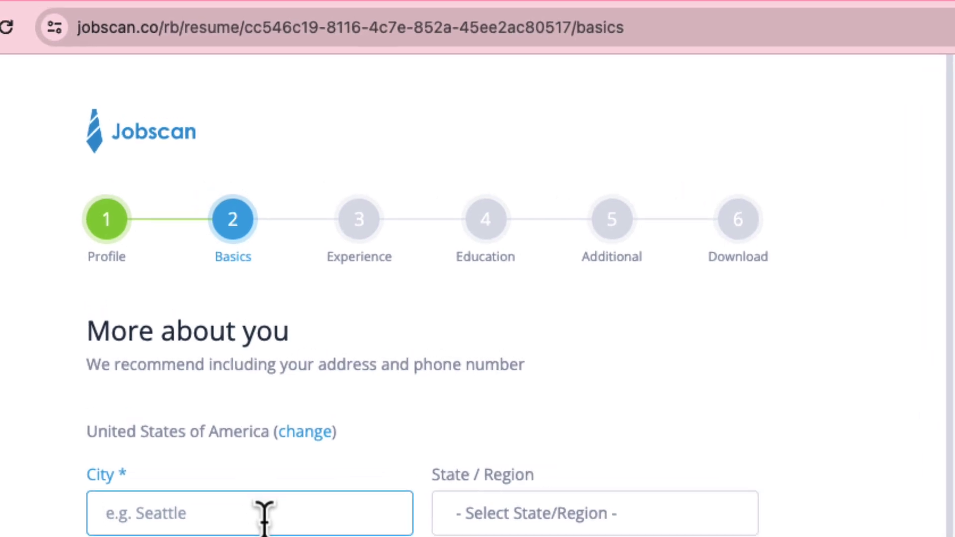
text(Edison)
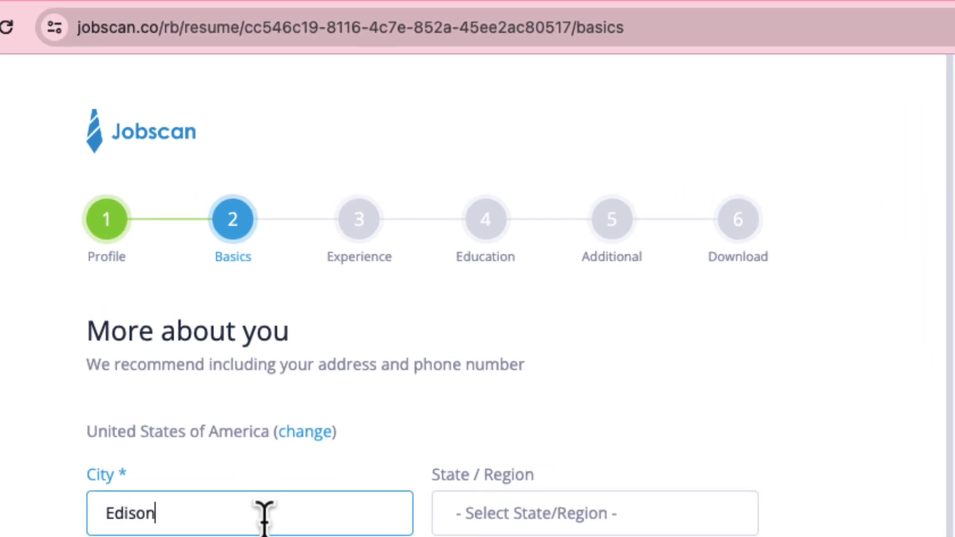
click(497, 513)
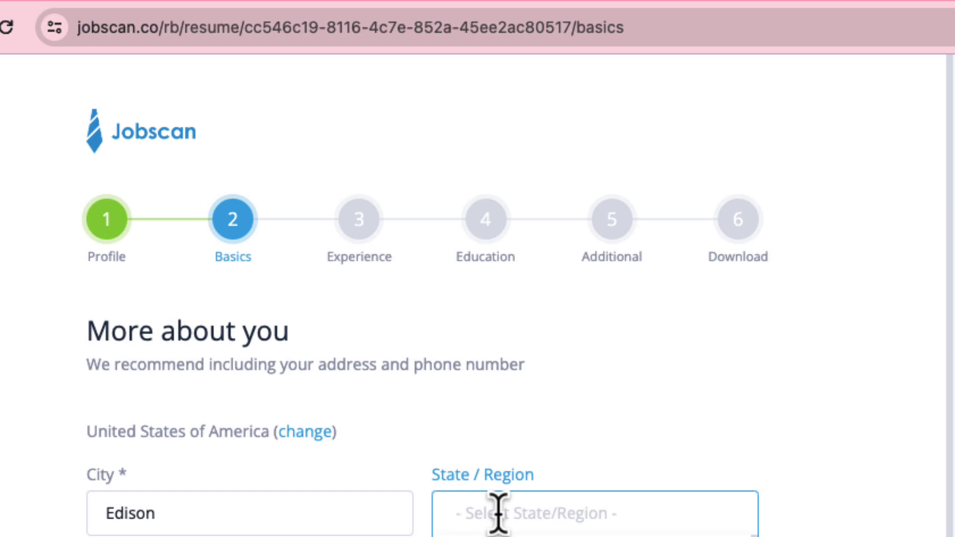
text(New)
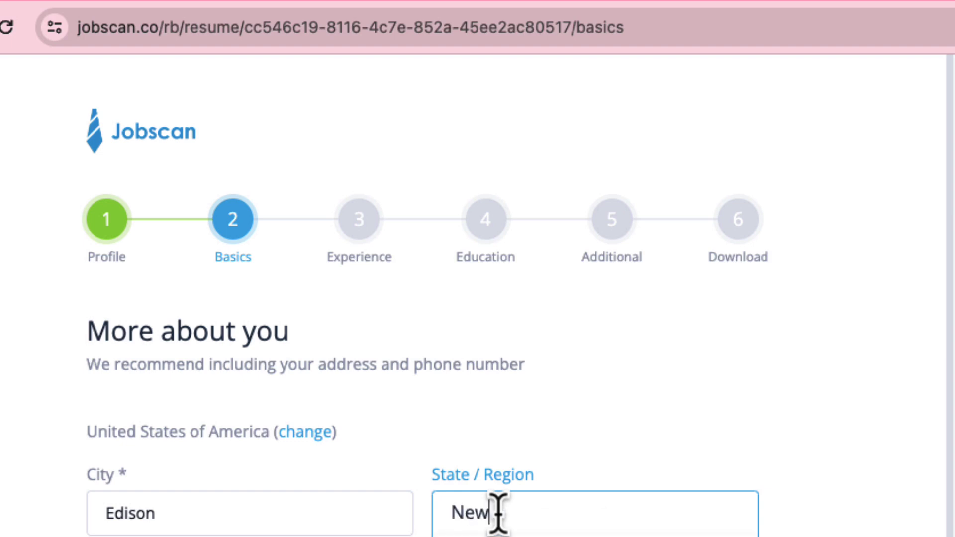
text( Jersey)
key(Tab)
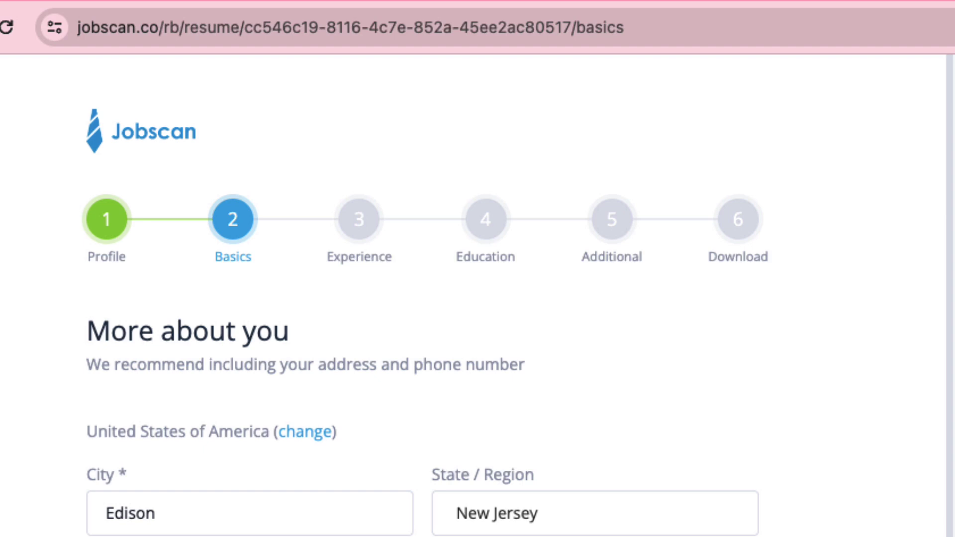
scroll(477, 348, down, 10)
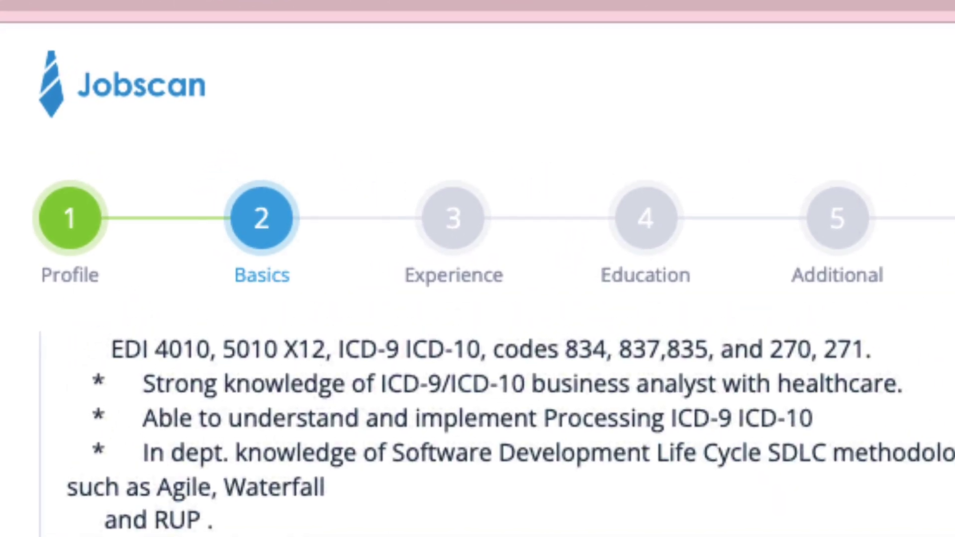
scroll(477, 423, down, 5)
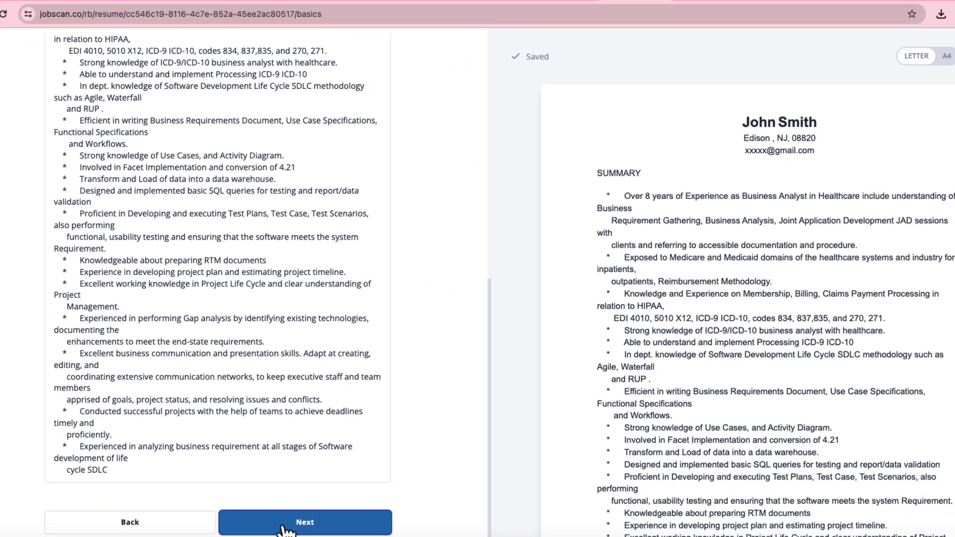
click(286, 526)
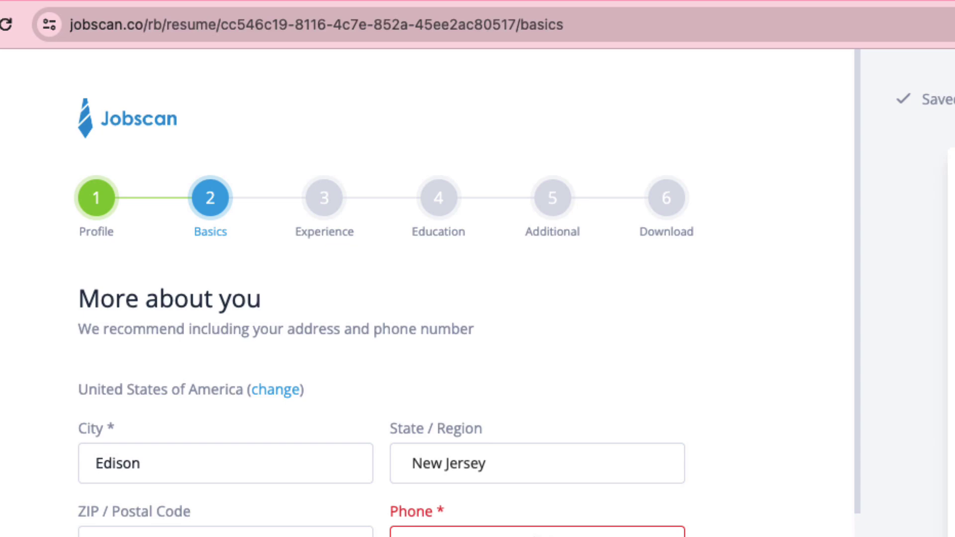
- Enter the applicant's phone number and continue past the imported work and education history to the additional sections
click(540, 536)
click(539, 535)
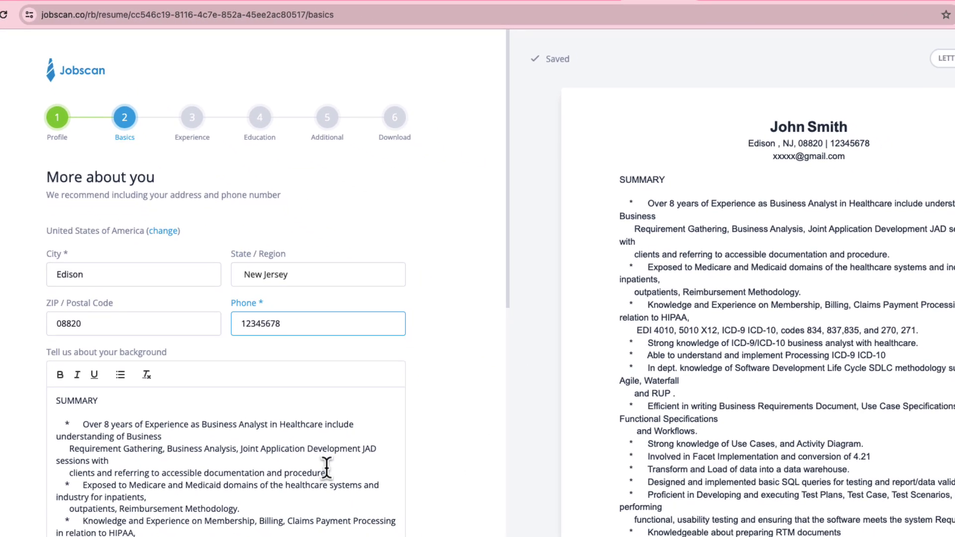
scroll(320, 469, down, 10)
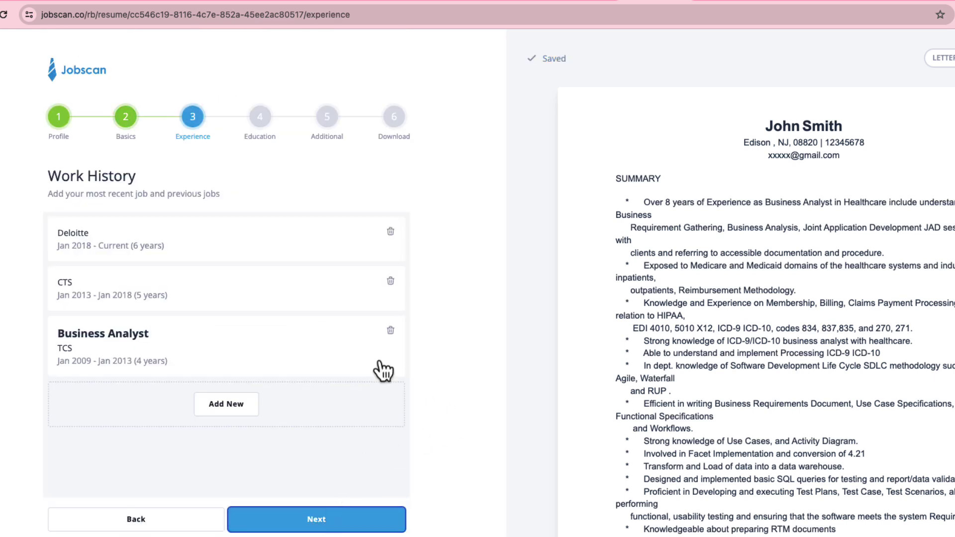
click(319, 520)
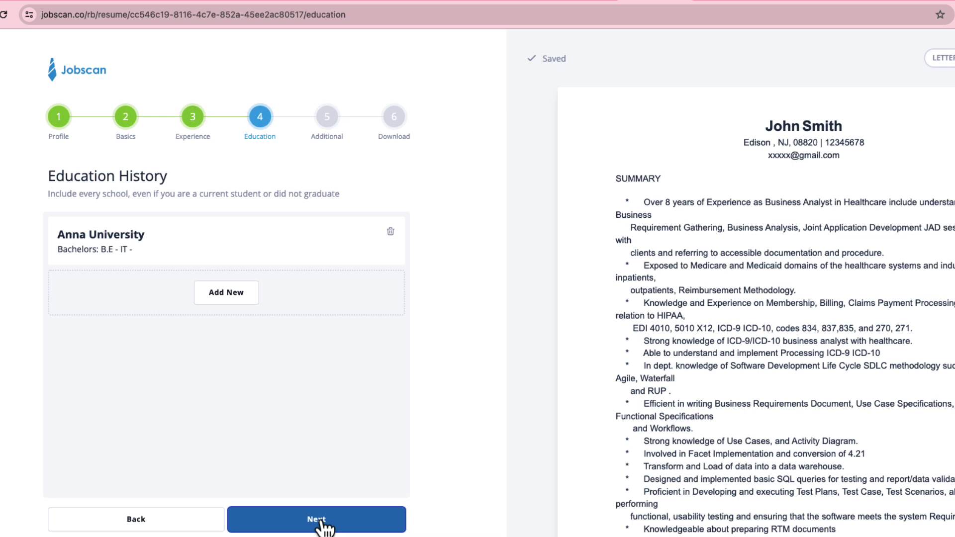
click(320, 520)
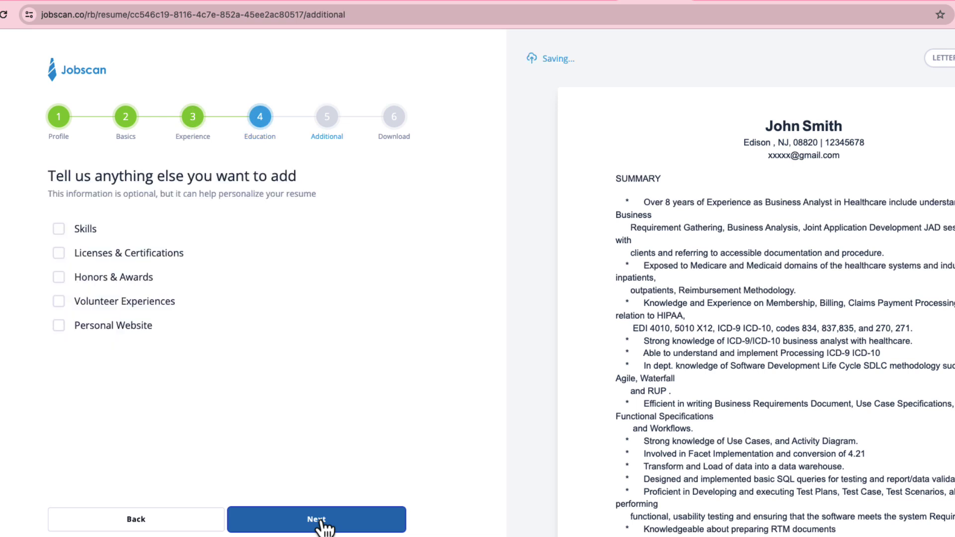
- Include the Licenses & Certifications and Skills sections, and add the skill sql with Basic proficiency
click(57, 253)
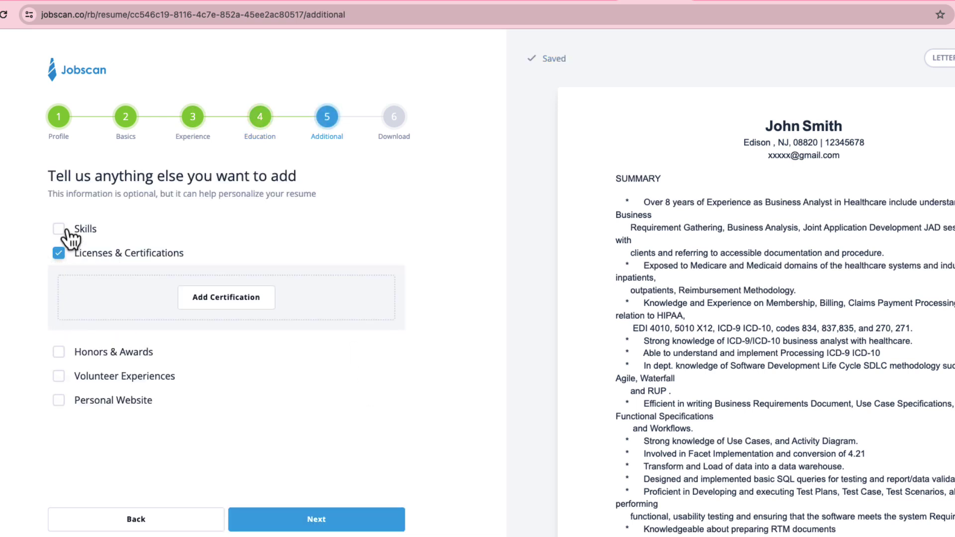
click(64, 230)
click(231, 303)
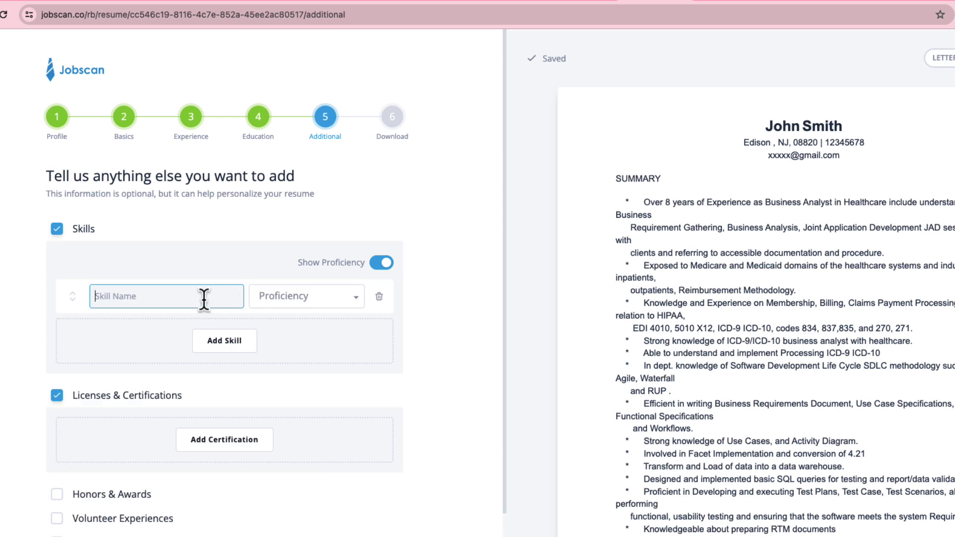
text(sql)
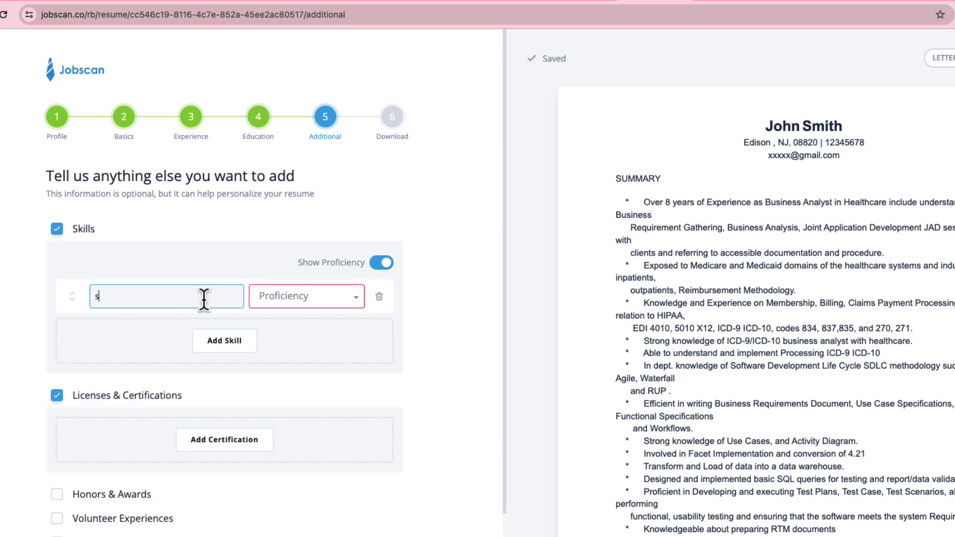
click(356, 301)
click(325, 317)
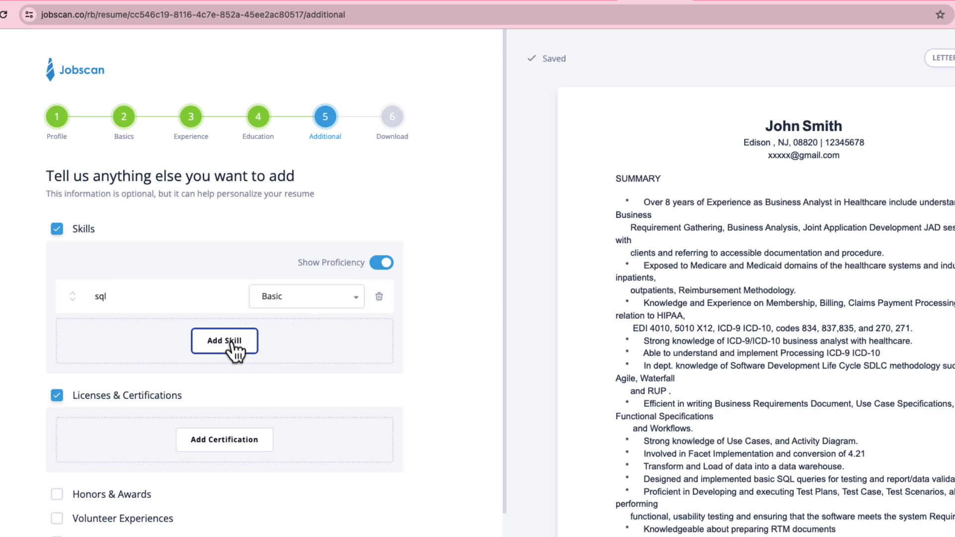
- Add a second skill named documentation with Intermediate proficiency
click(230, 343)
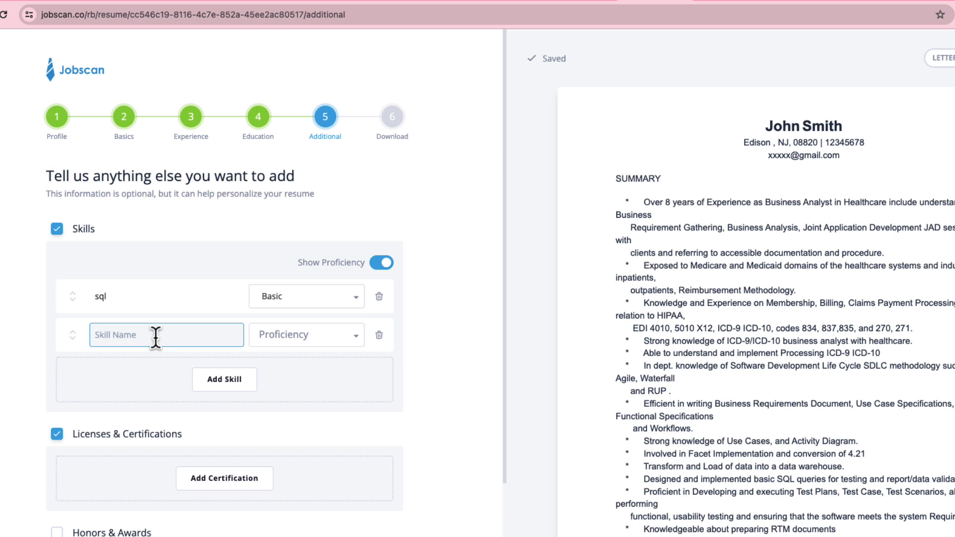
text(documn)
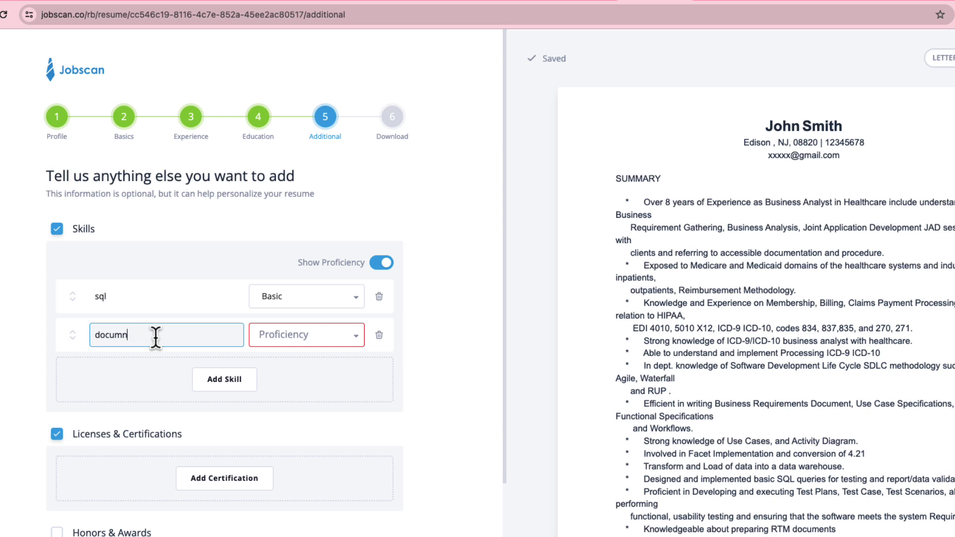
text(eentation)
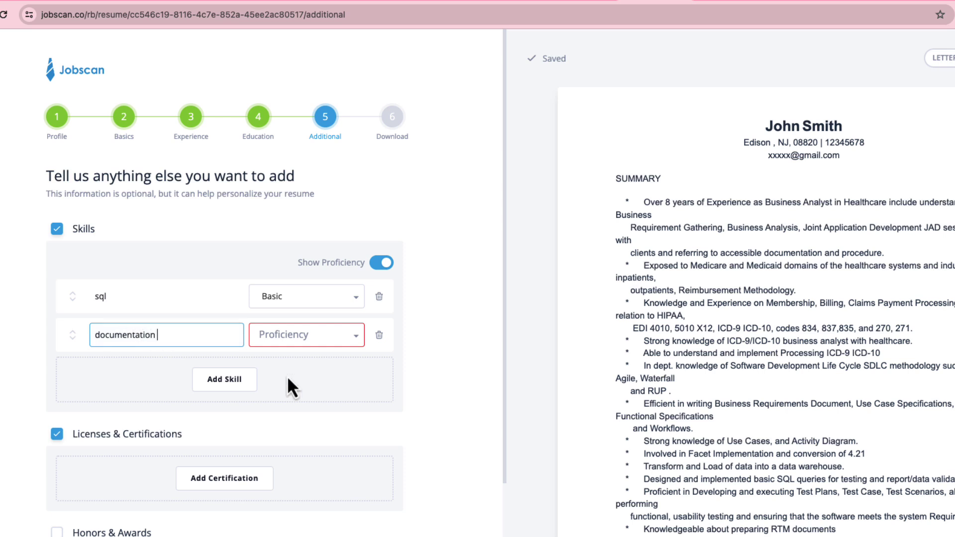
click(323, 337)
click(314, 373)
click(255, 384)
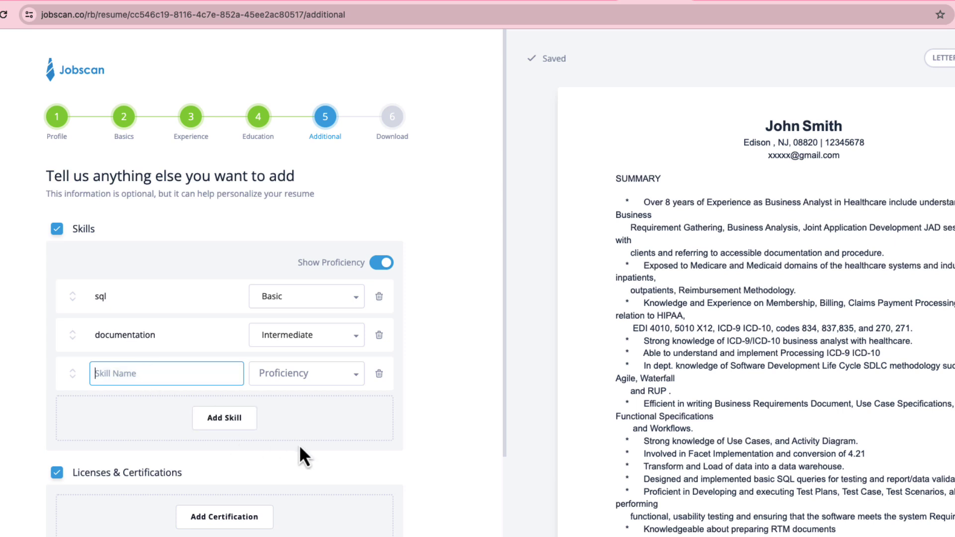
scroll(296, 455, down, 3)
click(242, 391)
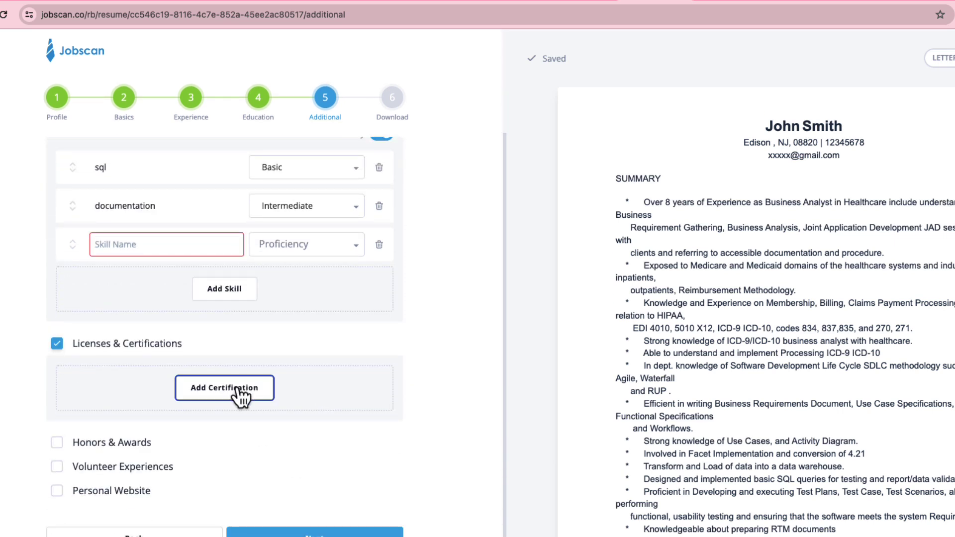
click(379, 245)
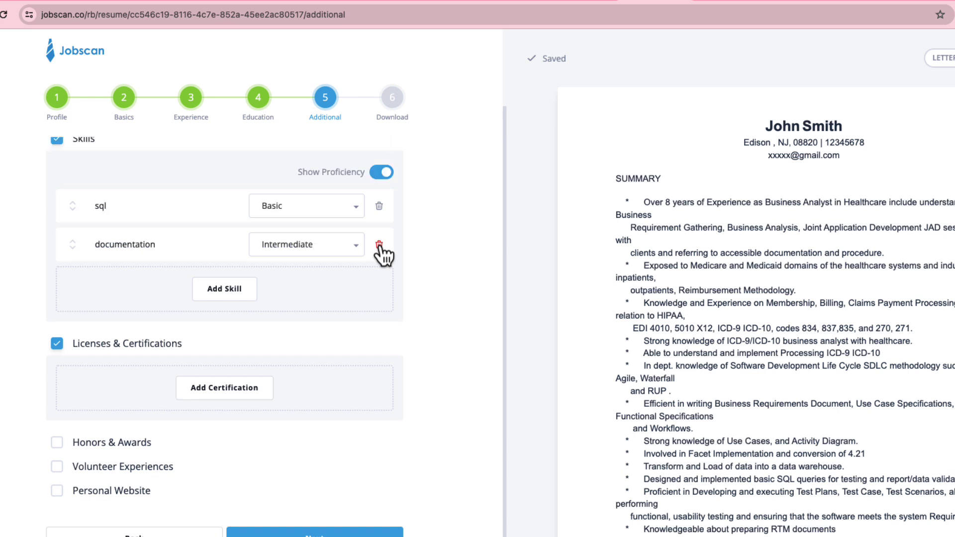
- Add a certification named cbap issued by IIBA and received in 2024
click(229, 393)
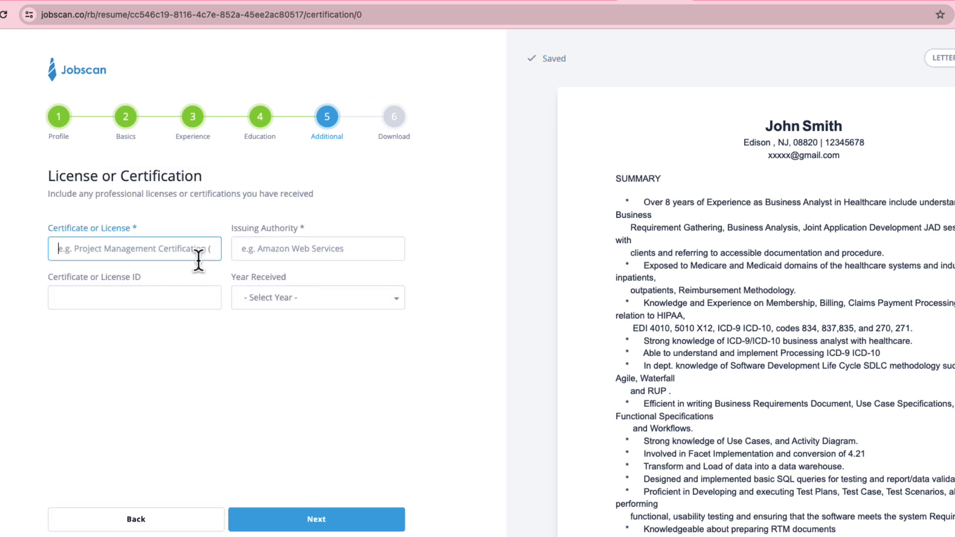
text(cbap)
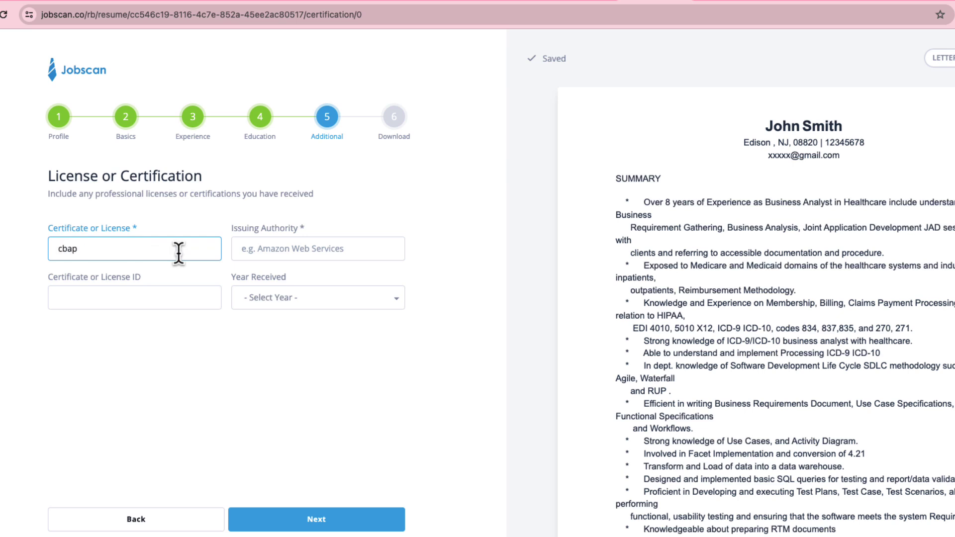
click(276, 251)
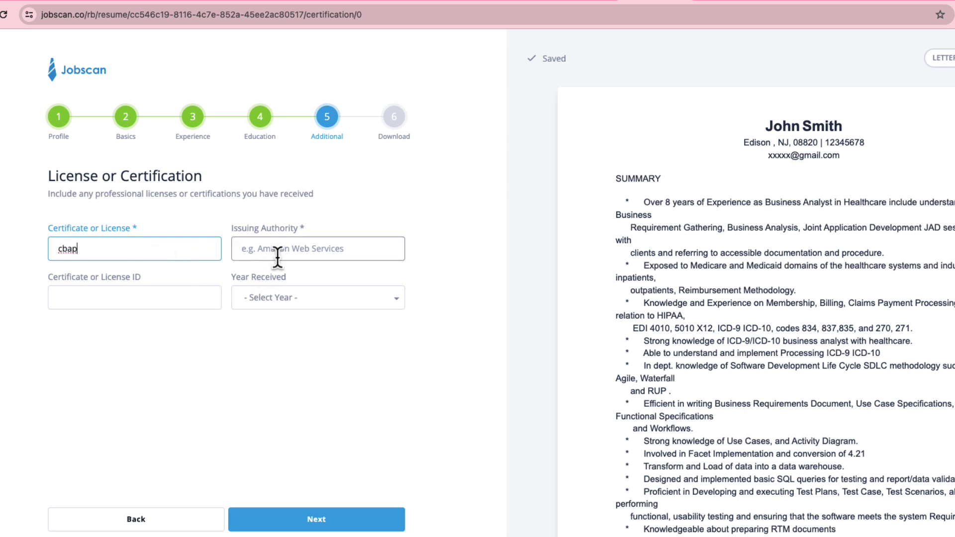
text(IIBA)
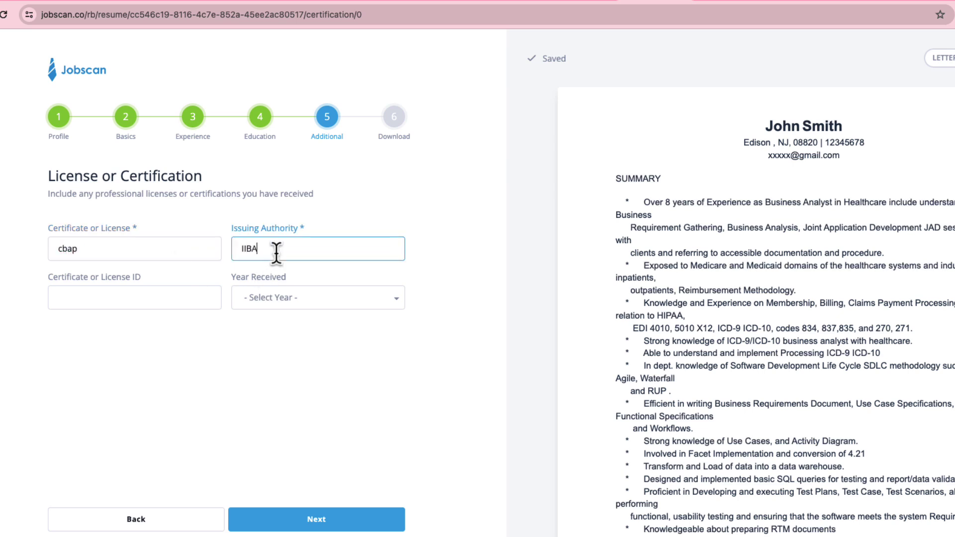
click(302, 298)
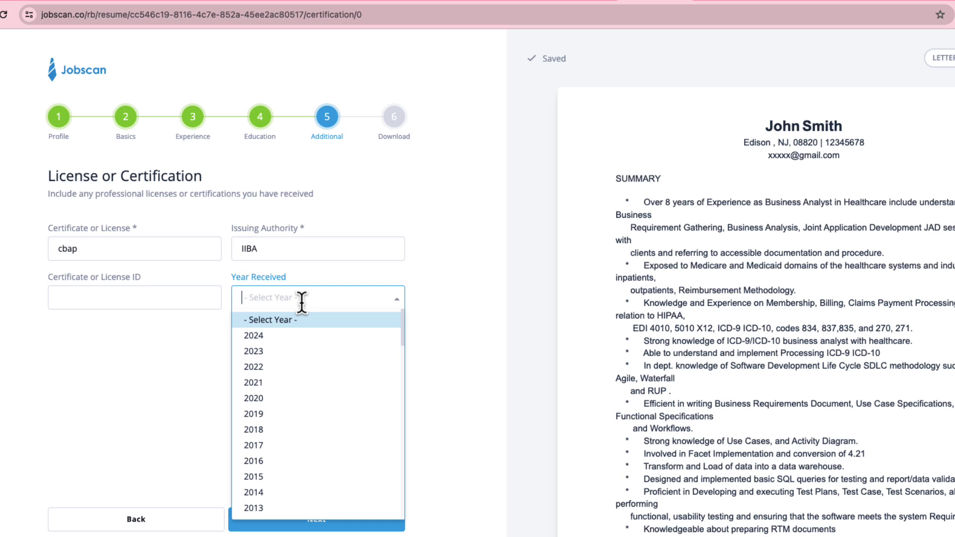
click(282, 336)
click(313, 520)
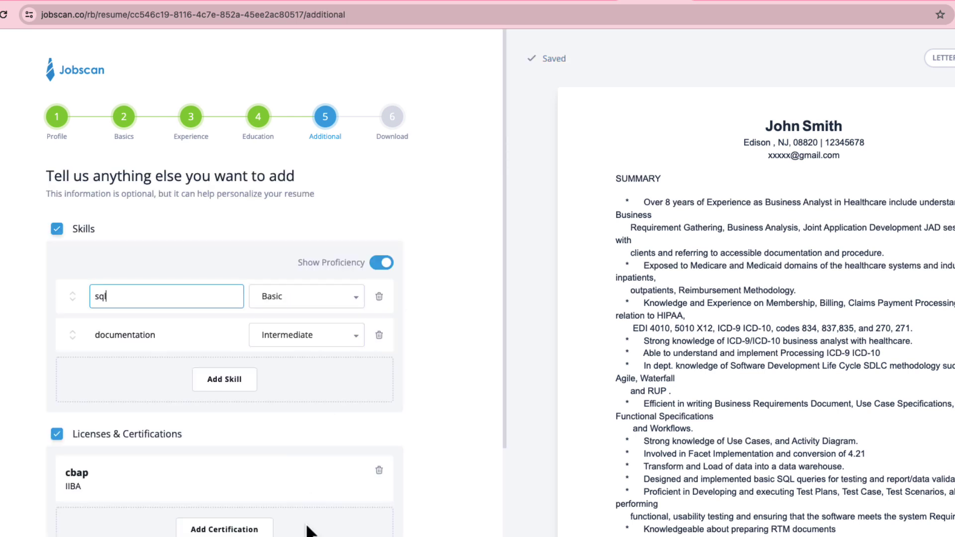
- Finish the additional sections, save the completed resume and continue to the job description comparison
scroll(295, 442, down, 3)
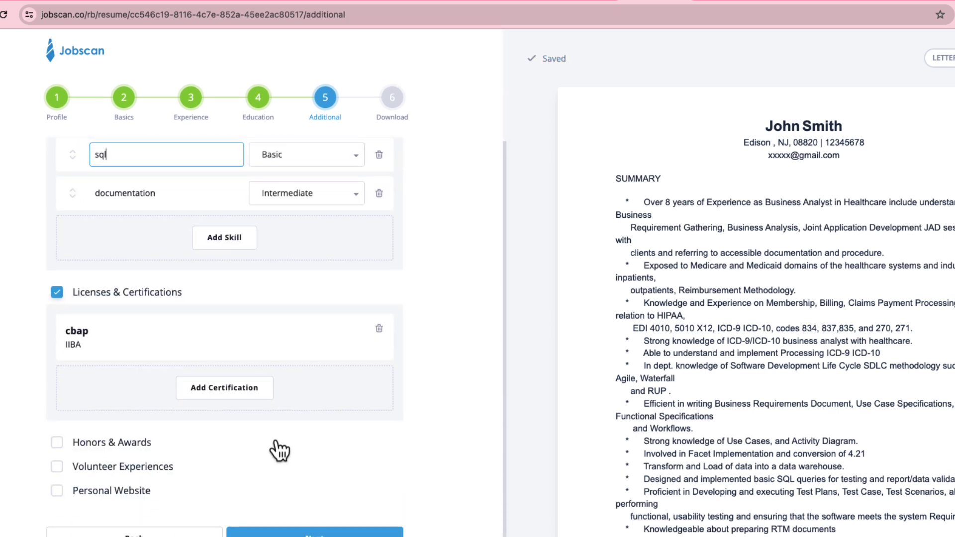
click(269, 532)
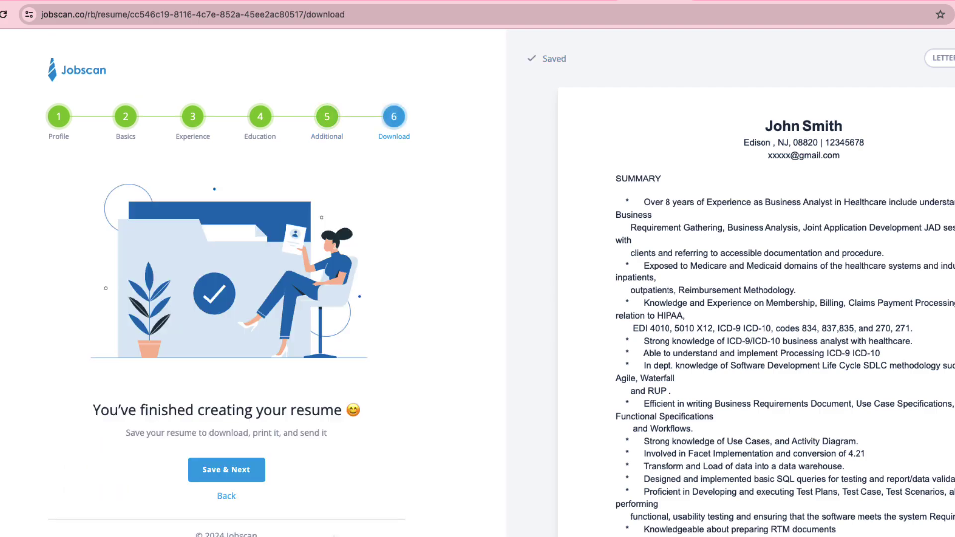
click(236, 472)
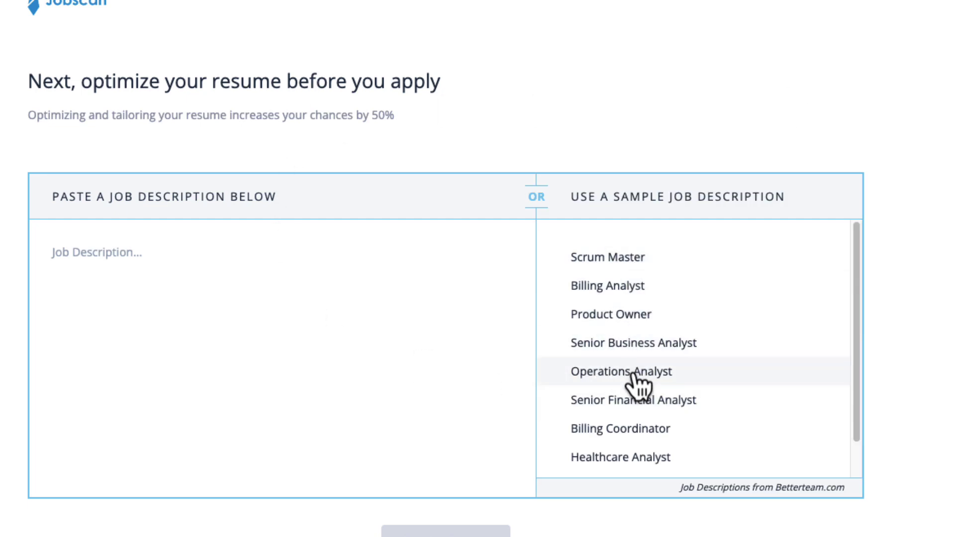
- Load the sample Senior Business Analyst job description, read it through and clear the text
click(642, 343)
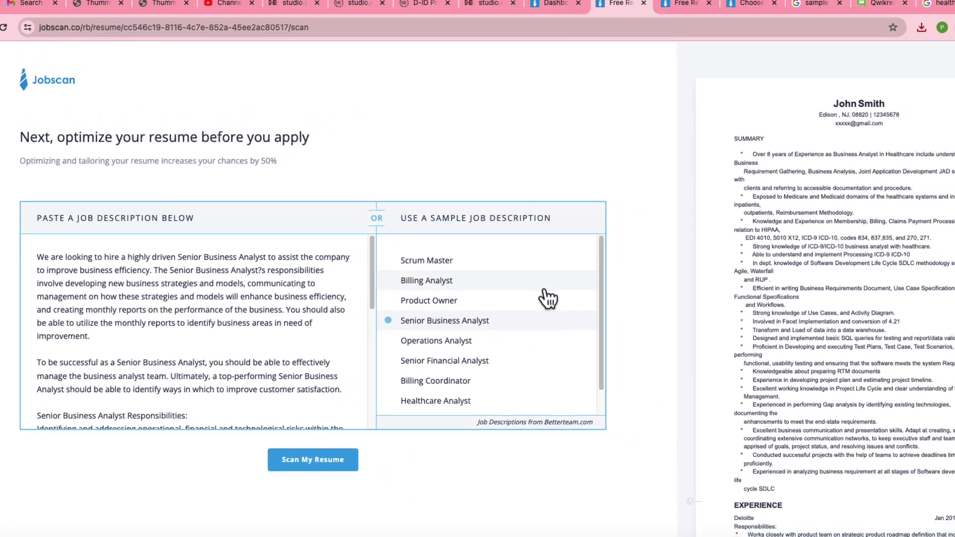
scroll(257, 406, down, 10)
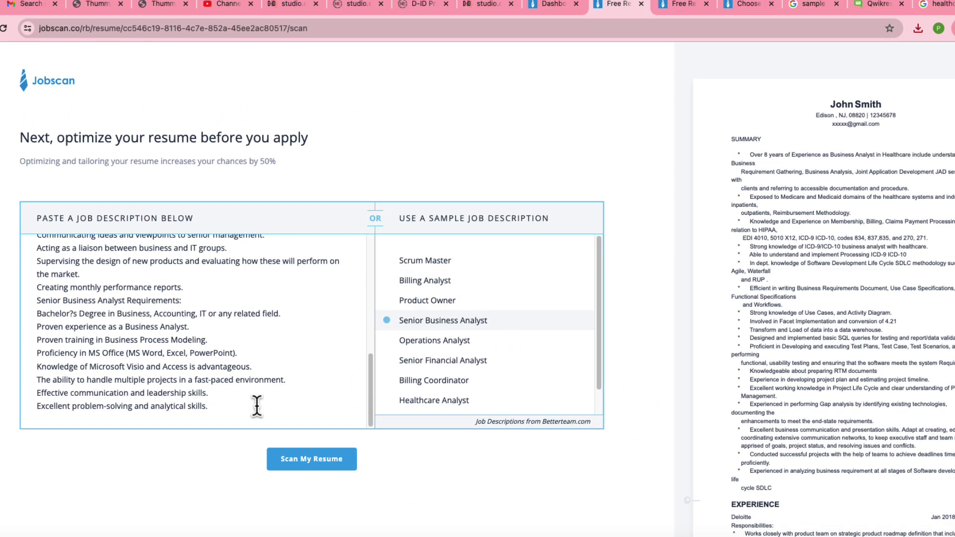
scroll(256, 406, up, 10)
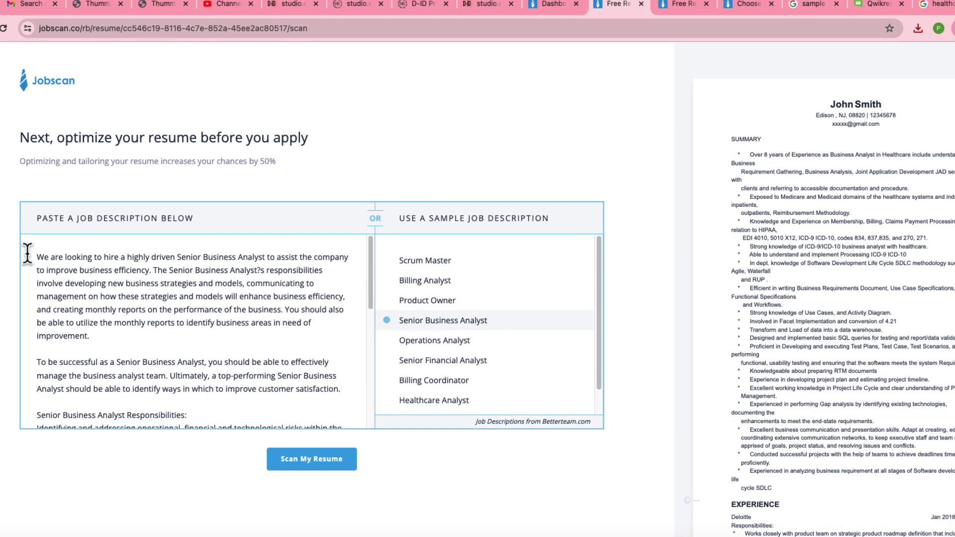
drag(27, 254, 251, 455)
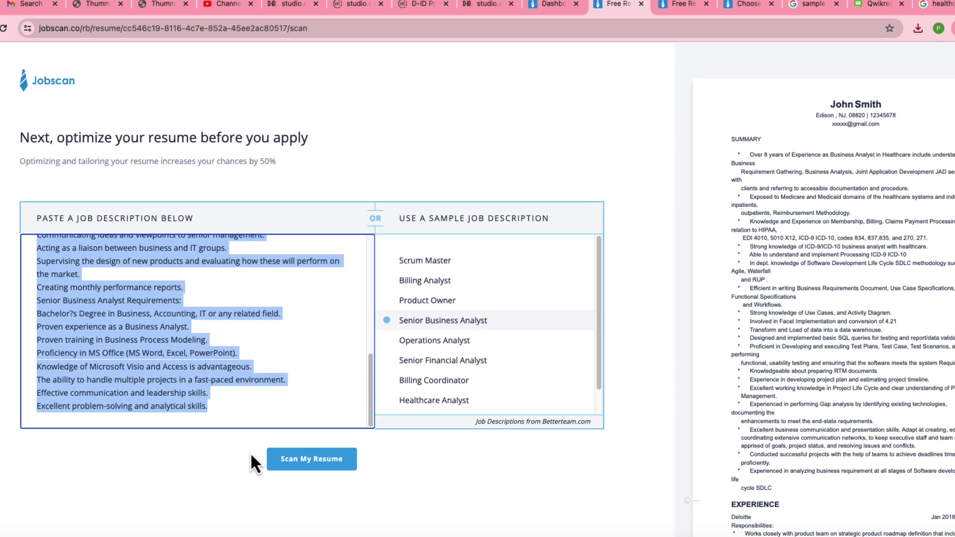
key(BackSpace)
- Paste the copied job description and scan the resume against it
right_click(160, 274)
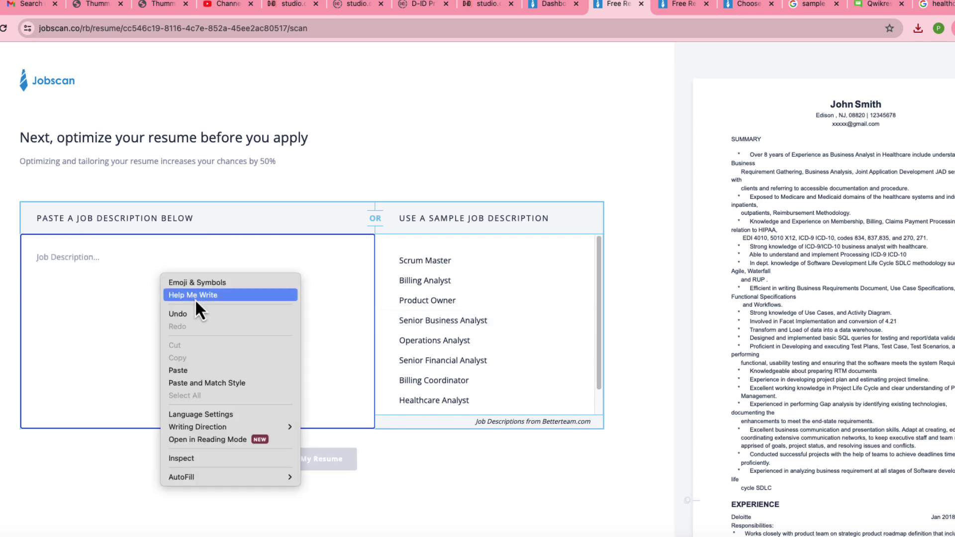
click(193, 369)
click(289, 458)
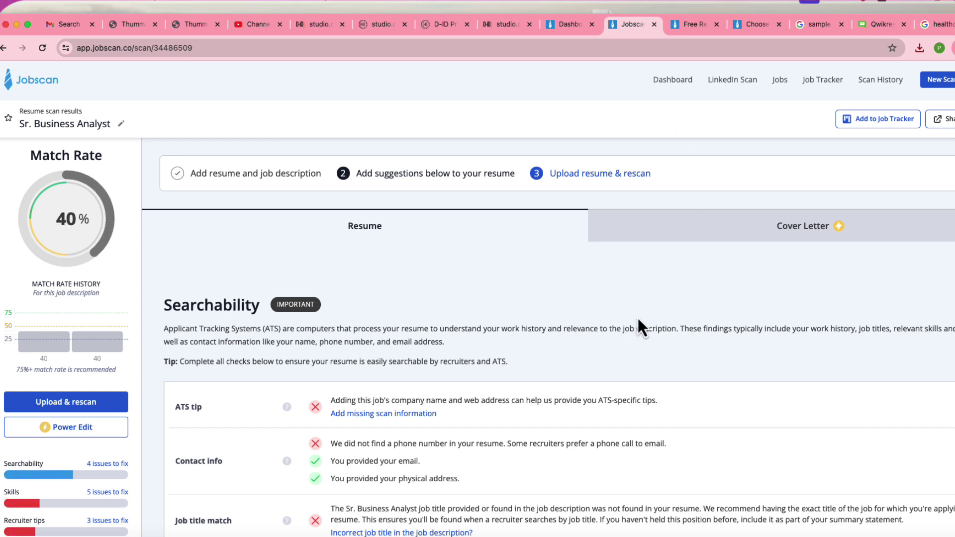
- Review the Sr. Business Analyst scan report's searchability, hard skills, soft skills, other keywords and recruiter tips
scroll(588, 348, down, 3)
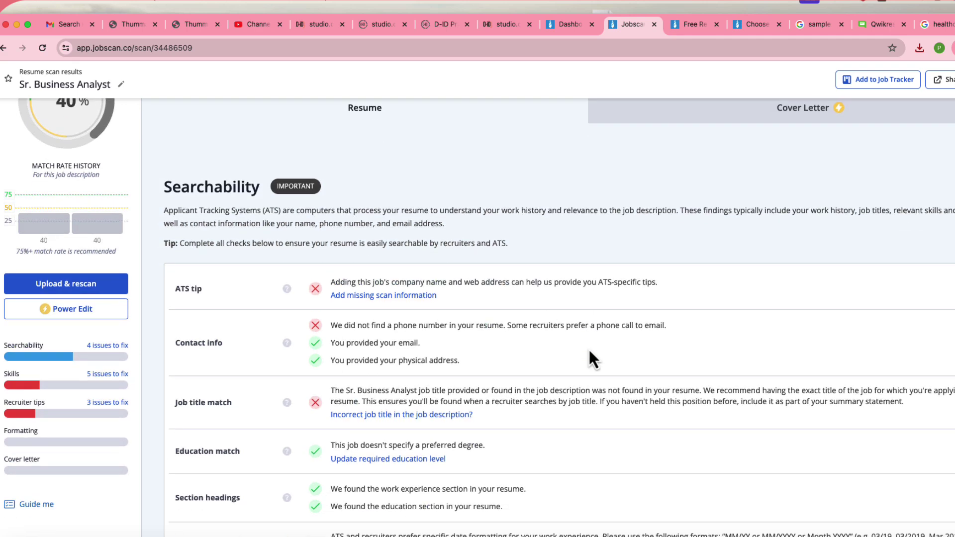
scroll(589, 348, down, 4)
scroll(588, 348, up, 3)
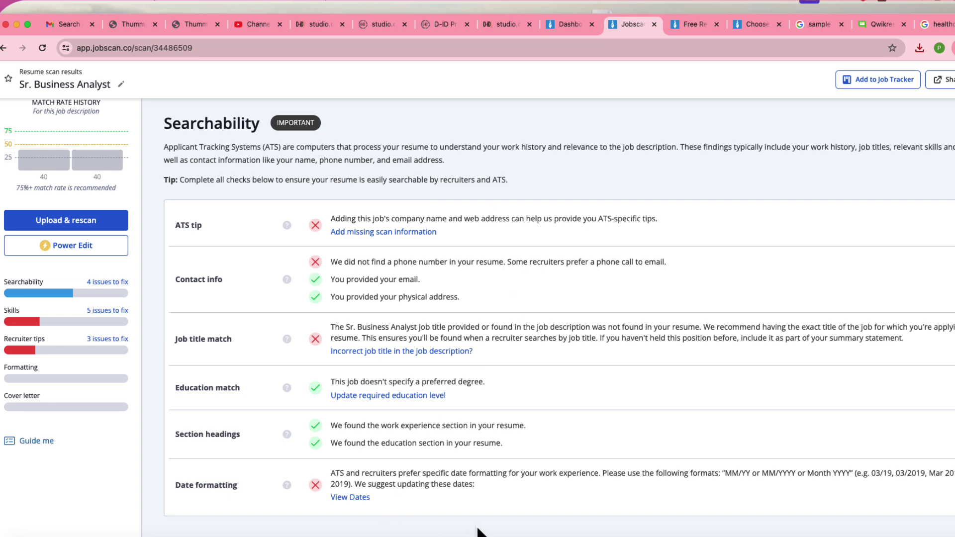
scroll(482, 466, down, 7)
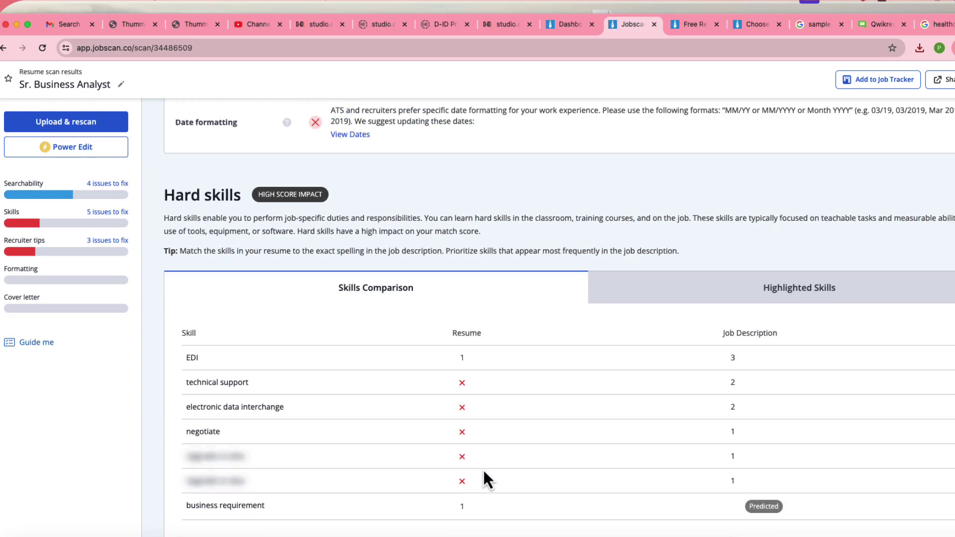
scroll(484, 473, down, 3)
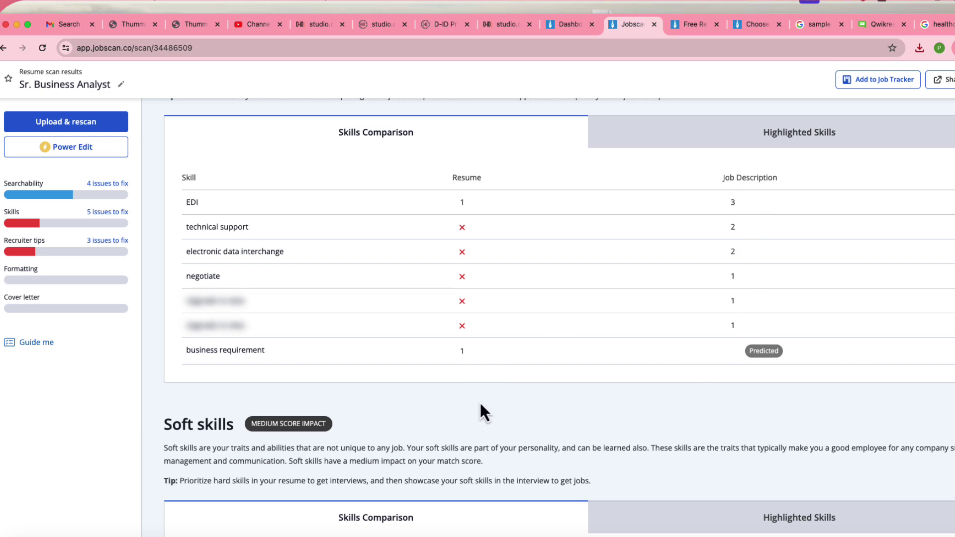
scroll(481, 408, down, 4)
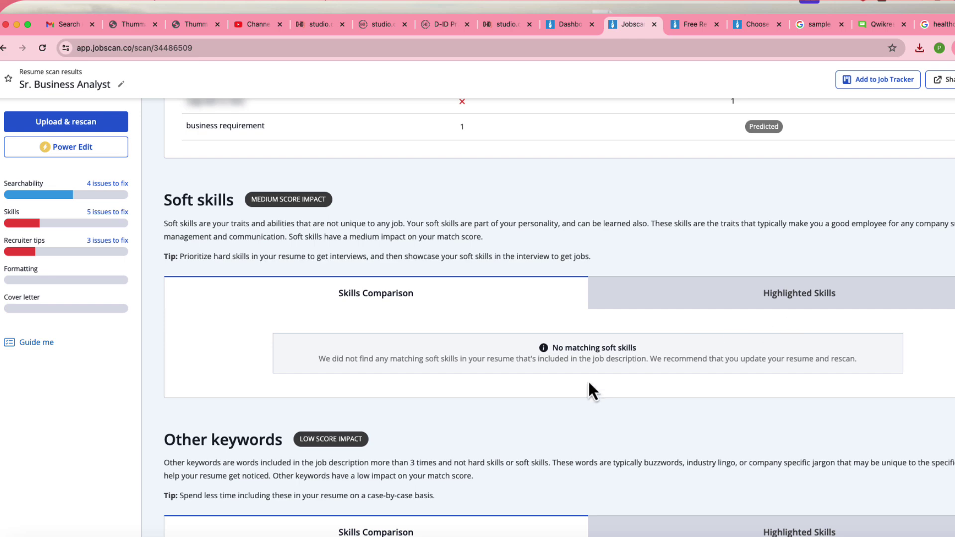
scroll(589, 383, down, 3)
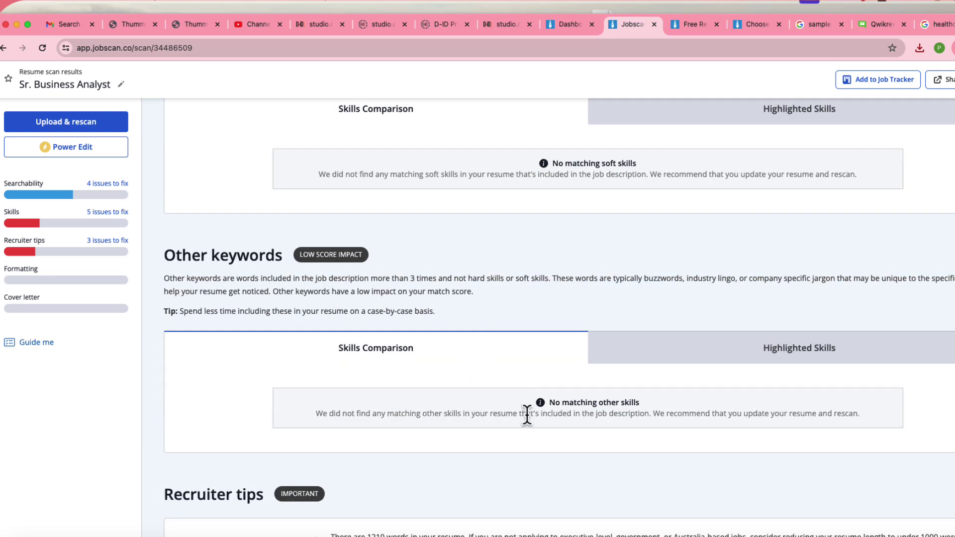
scroll(606, 433, down, 5)
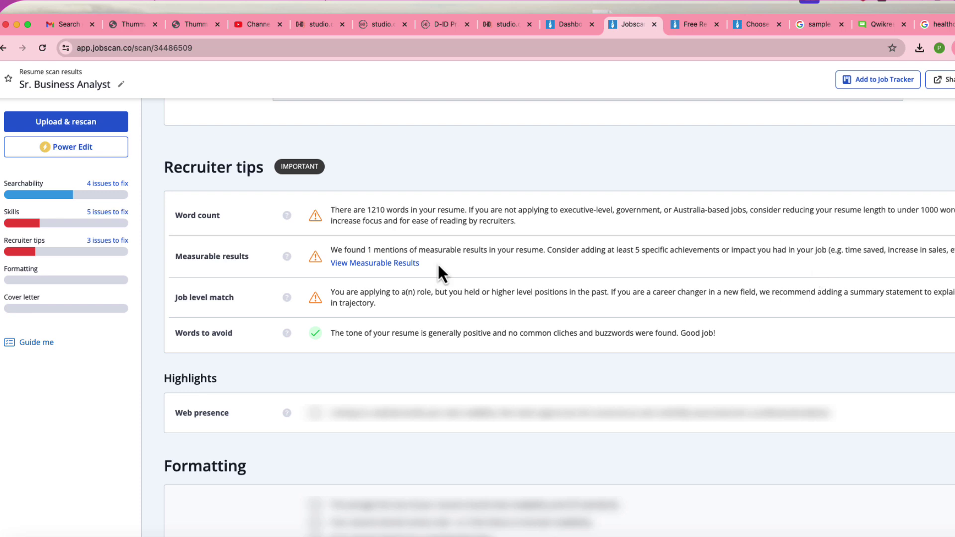
- View the measurable results found in the resume, close them and check the report's formatting section
click(366, 263)
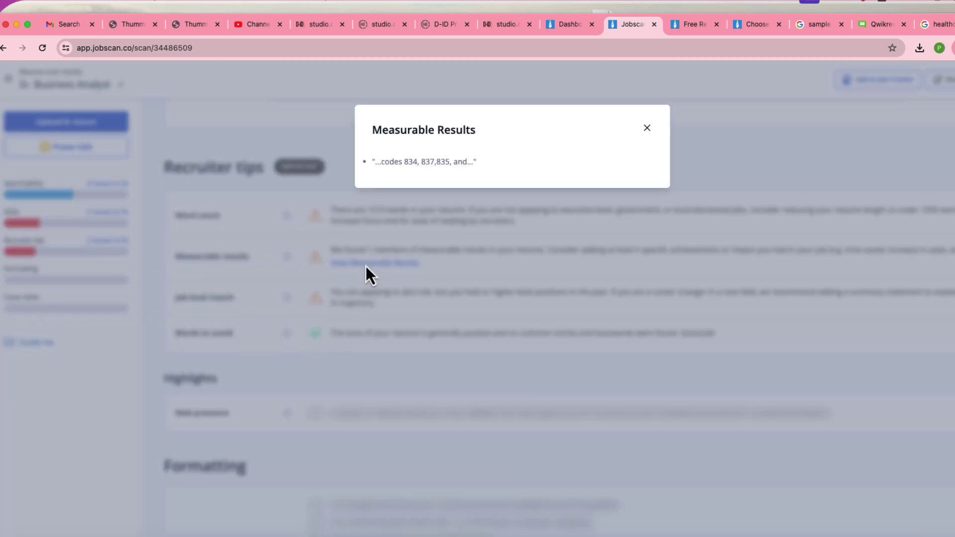
click(646, 129)
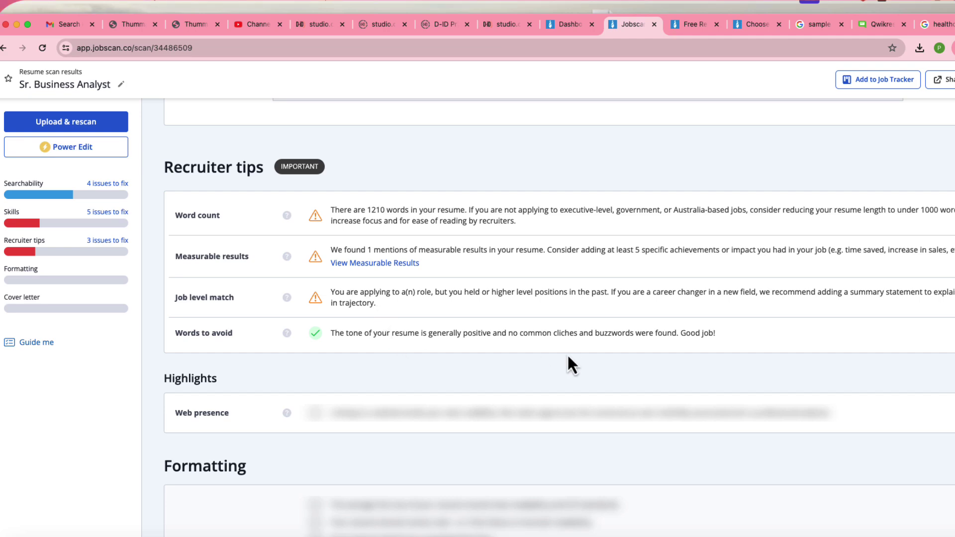
scroll(536, 395, down, 6)
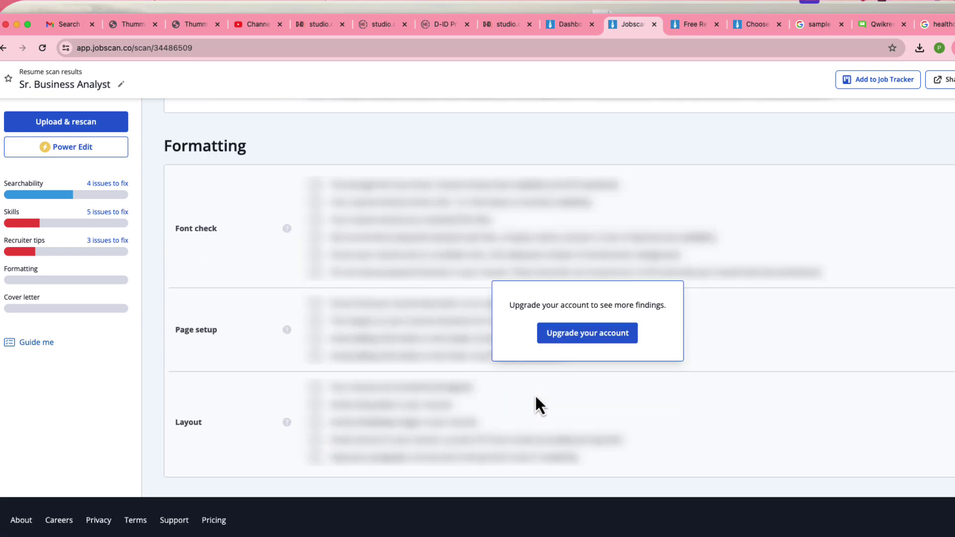
scroll(535, 395, up, 20)
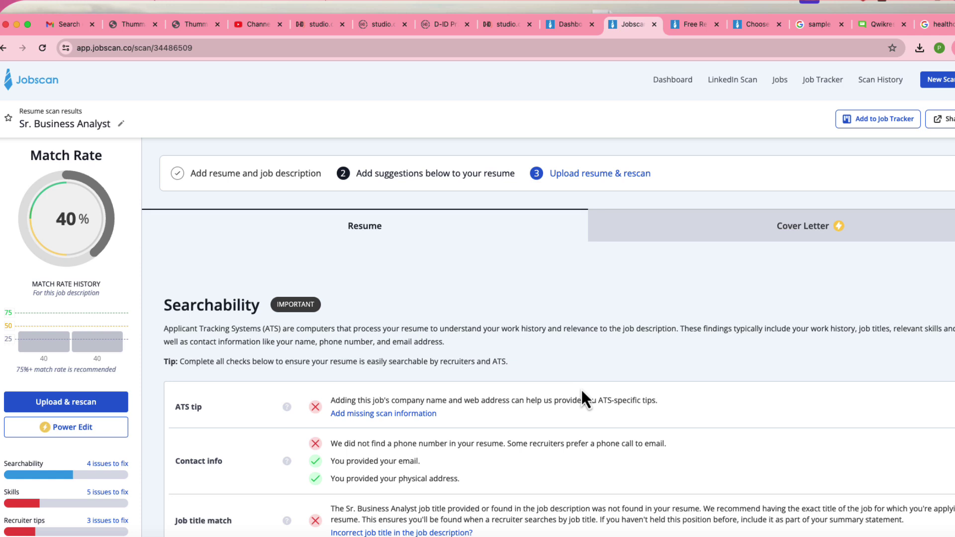
- Open the Career Change tool from the dashboard and upload the sample business analyst resume from Downloads
click(672, 84)
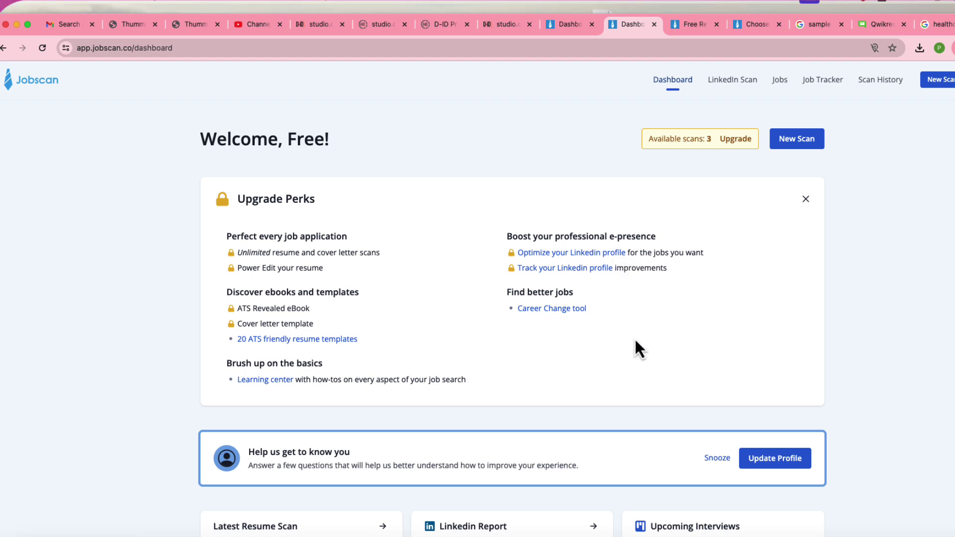
click(569, 308)
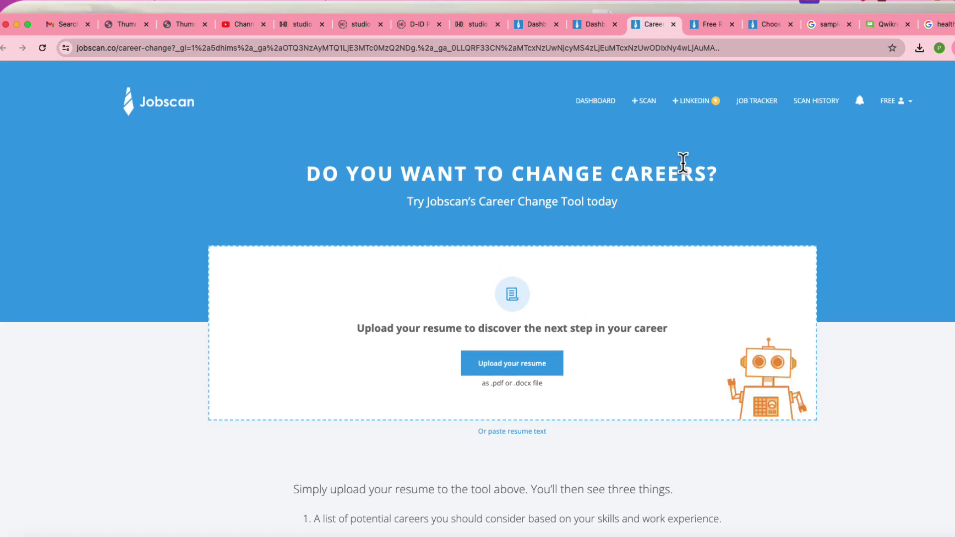
click(517, 368)
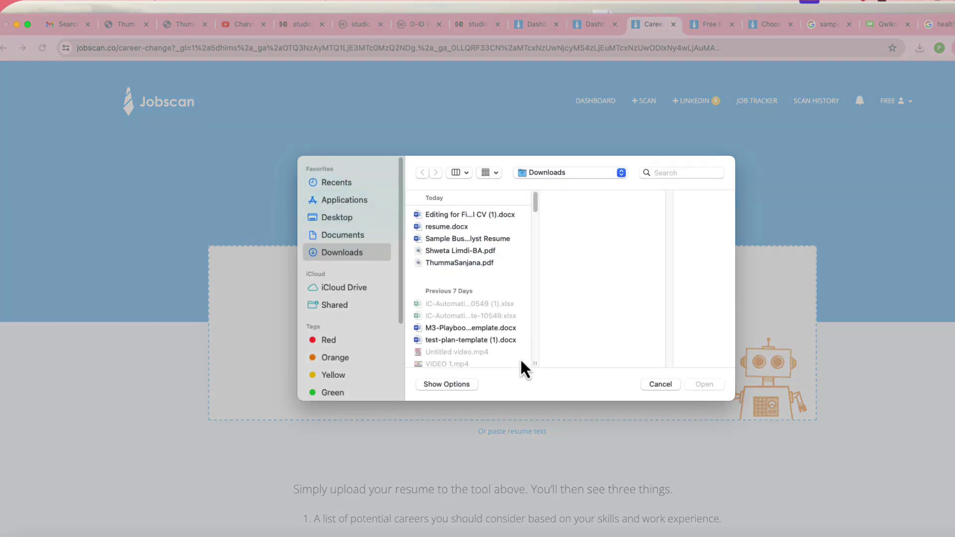
click(473, 240)
click(703, 385)
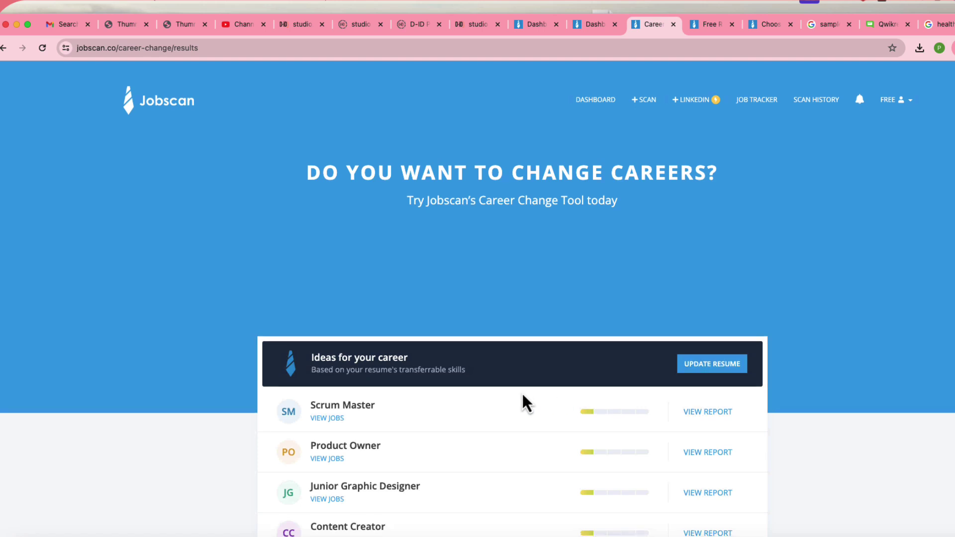
- Browse the suggested career ideas and open the report for Scrum Master
scroll(524, 402, down, 4)
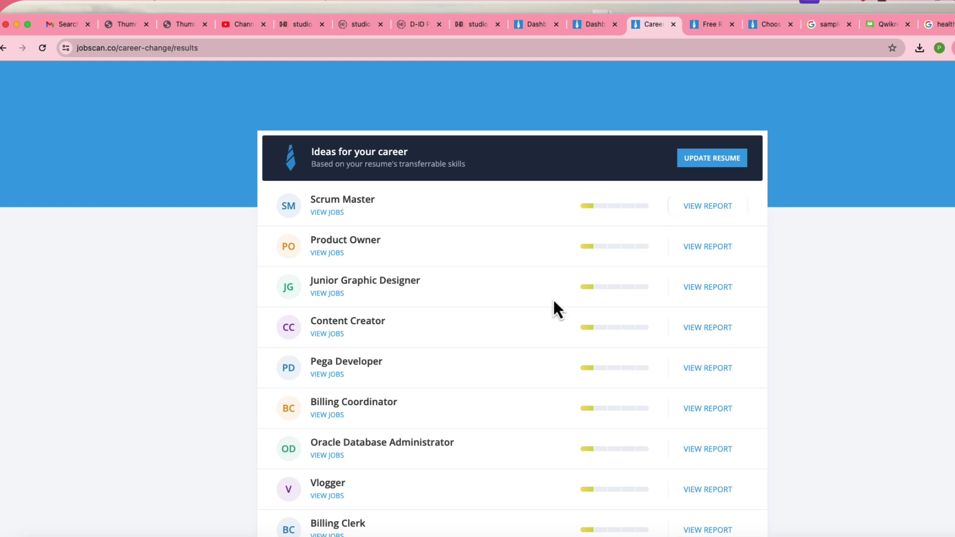
scroll(554, 368, down, 4)
scroll(554, 371, up, 3)
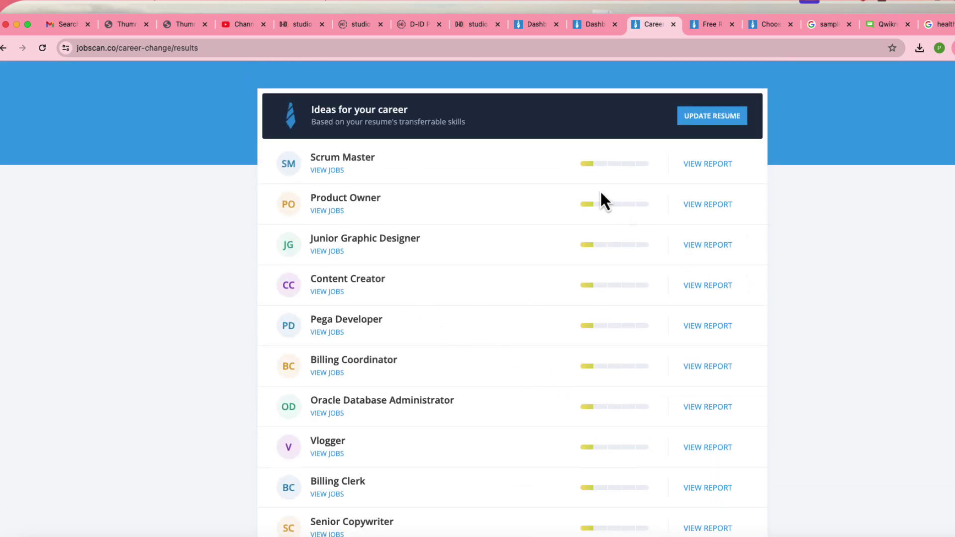
click(732, 172)
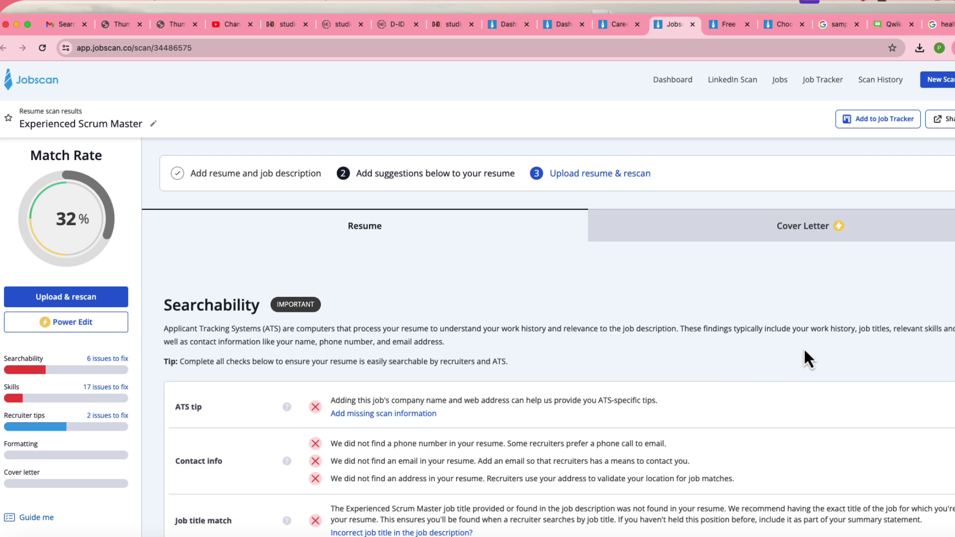
- Review the searchability, hard skills and soft skills findings in the Experienced Scrum Master scan report
scroll(668, 442, down, 2)
scroll(668, 442, down, 1)
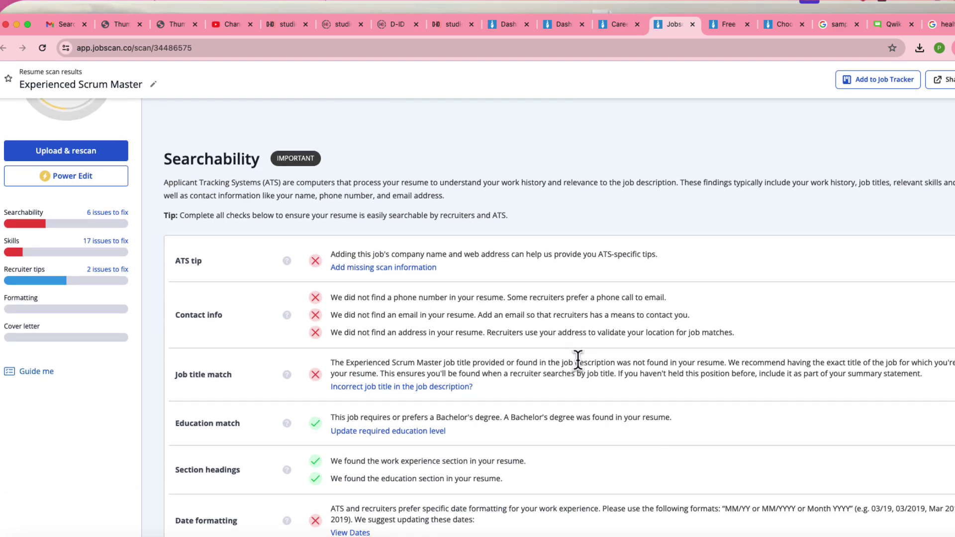
scroll(575, 361, down, 3)
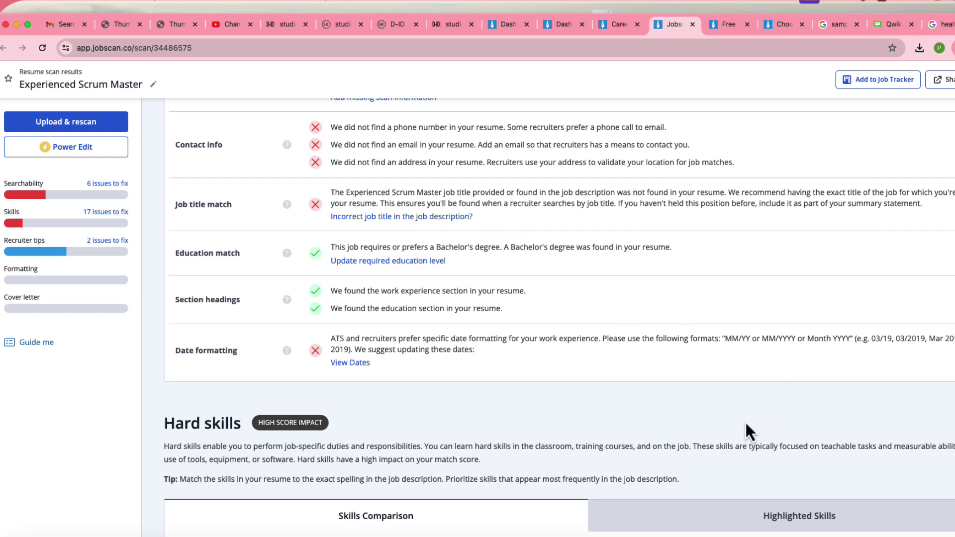
scroll(746, 424, down, 10)
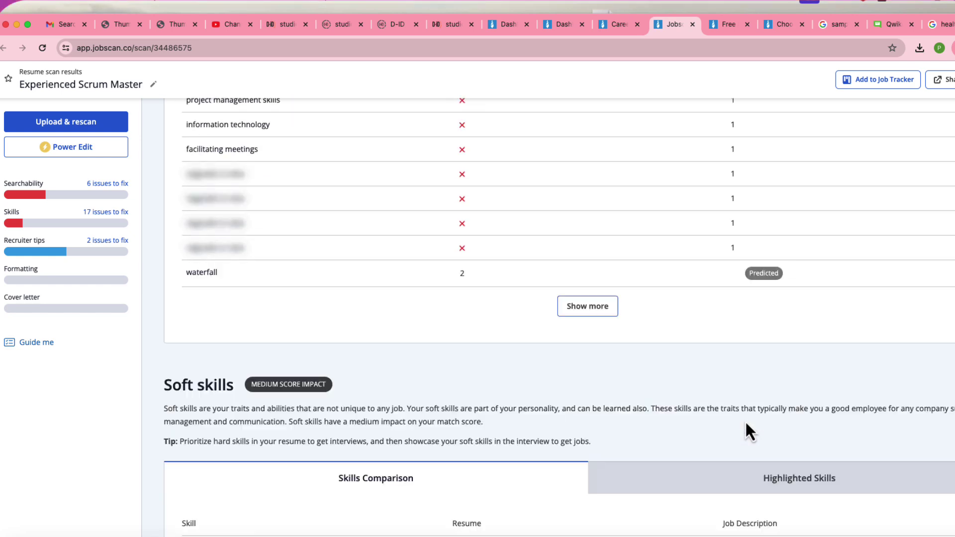
scroll(746, 423, down, 13)
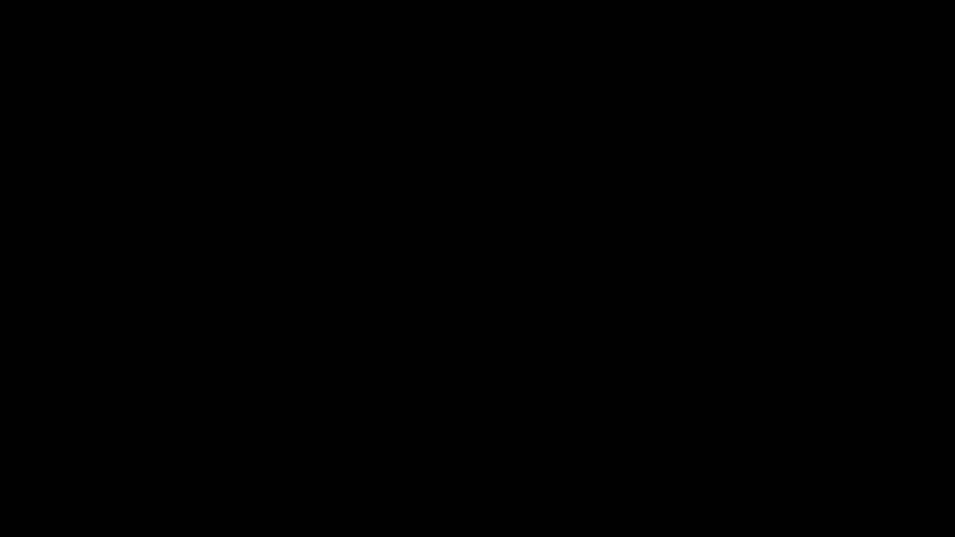